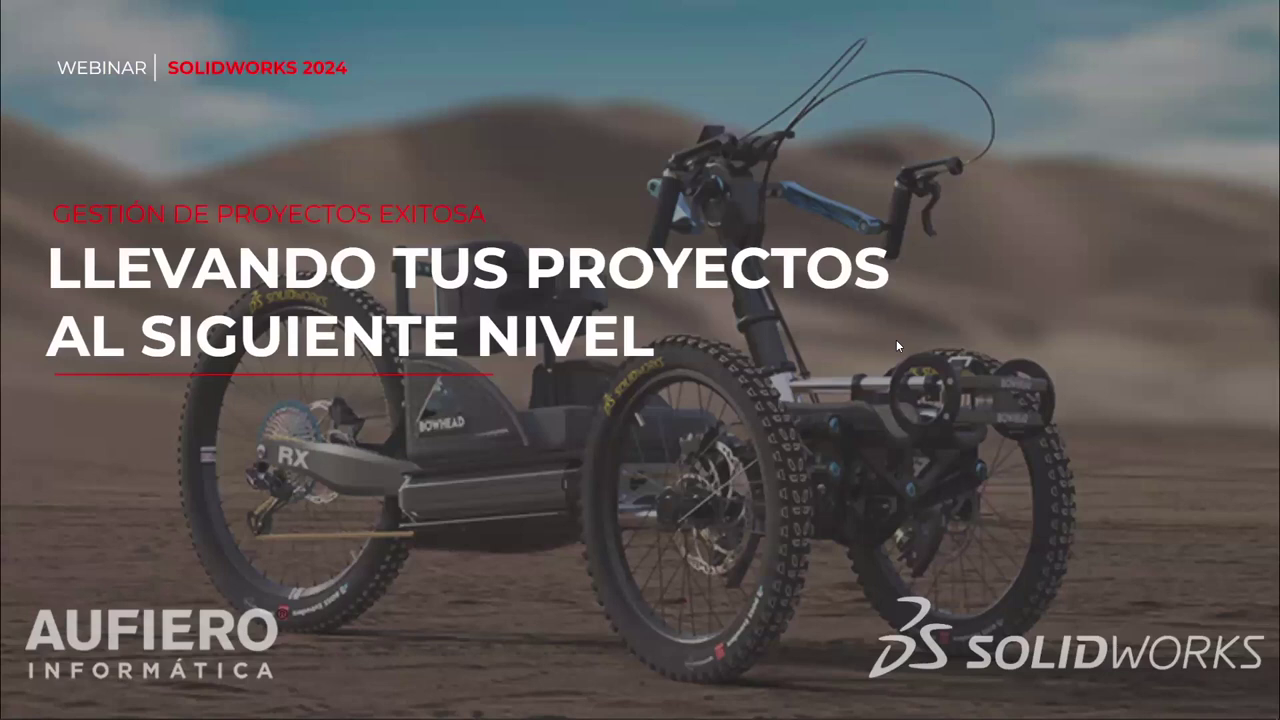
# Maximize the 3DDashboard Chrome window and collapse the Bookmark Editor and 3DSpace widgets
pyautogui.hotkey('alt', 'Tab')
pyautogui.click(1100, 300)
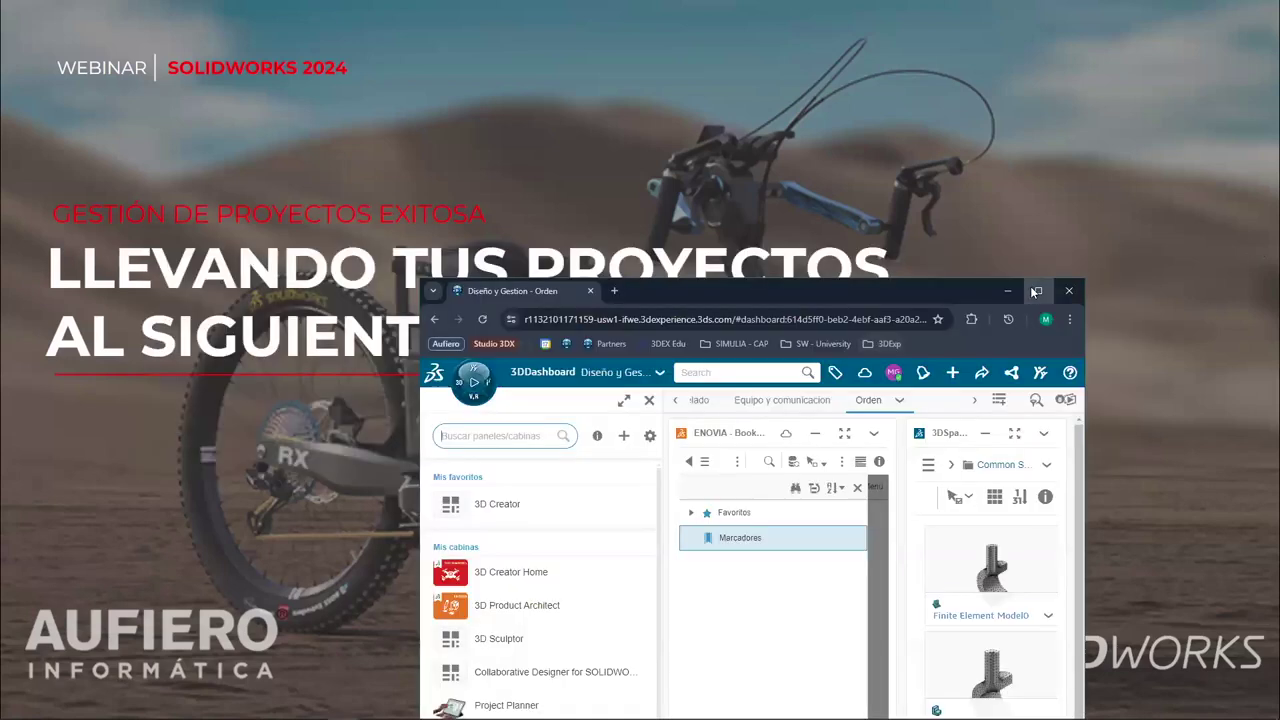
pyautogui.click(1038, 291)
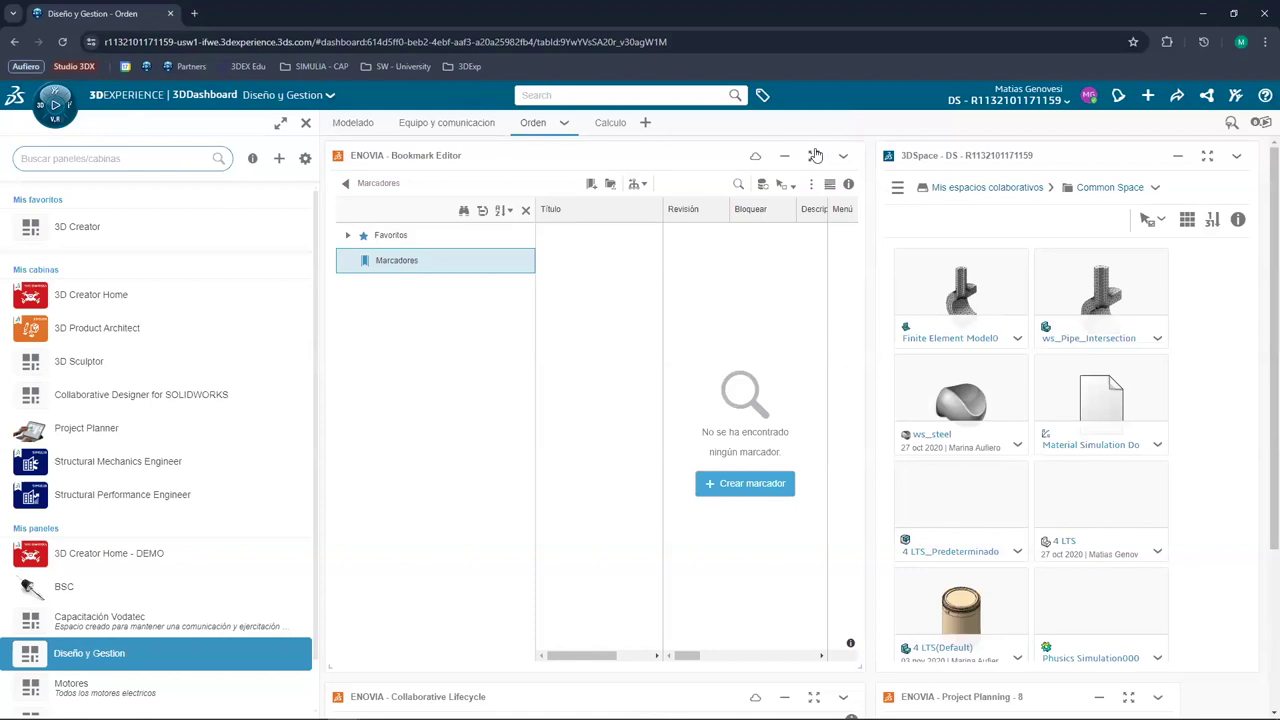
pyautogui.click(785, 158)
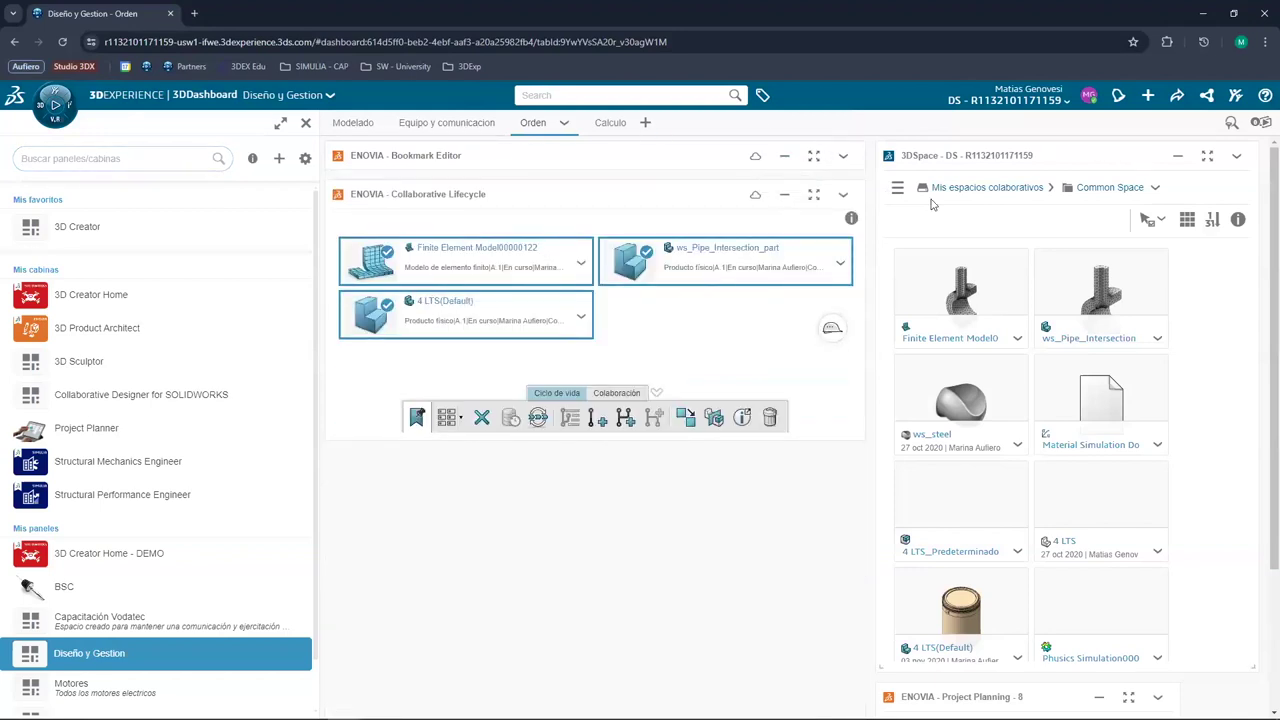
pyautogui.click(1178, 158)
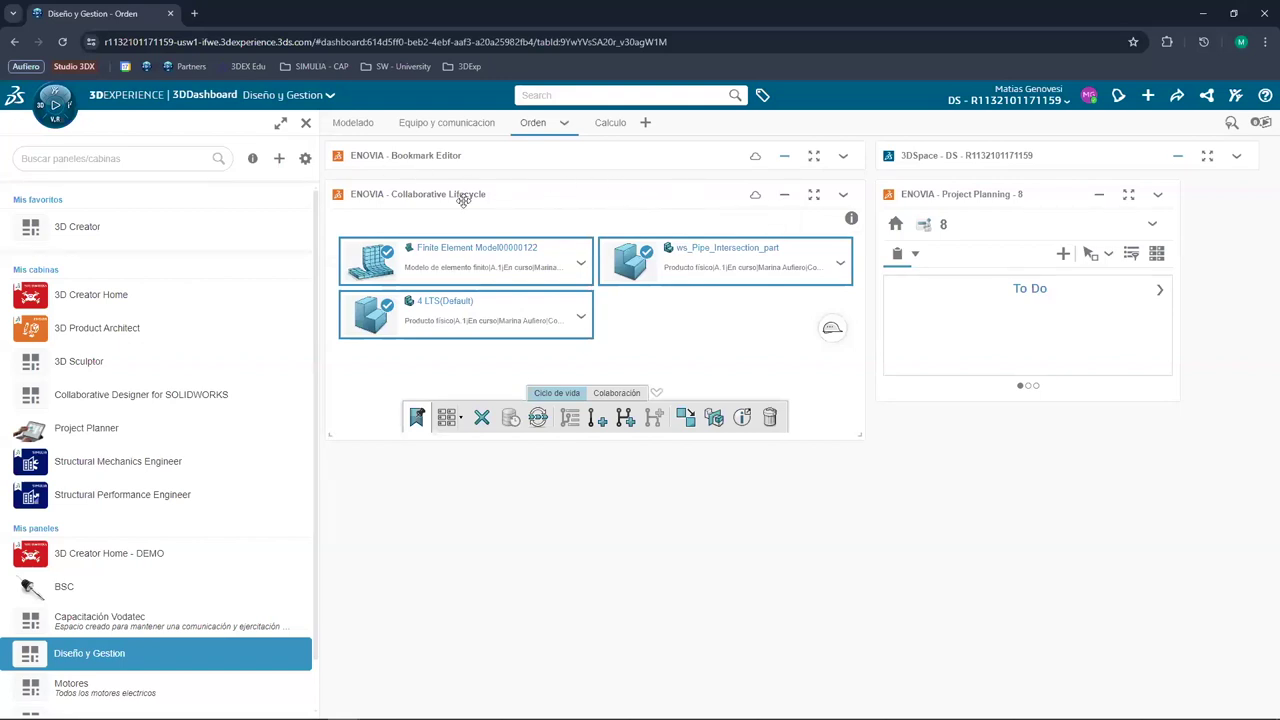
# Close the dashboards sidebar, keep Bookmark Editor collapsed, and stretch Project Planning to the right edge
pyautogui.click(307, 124)
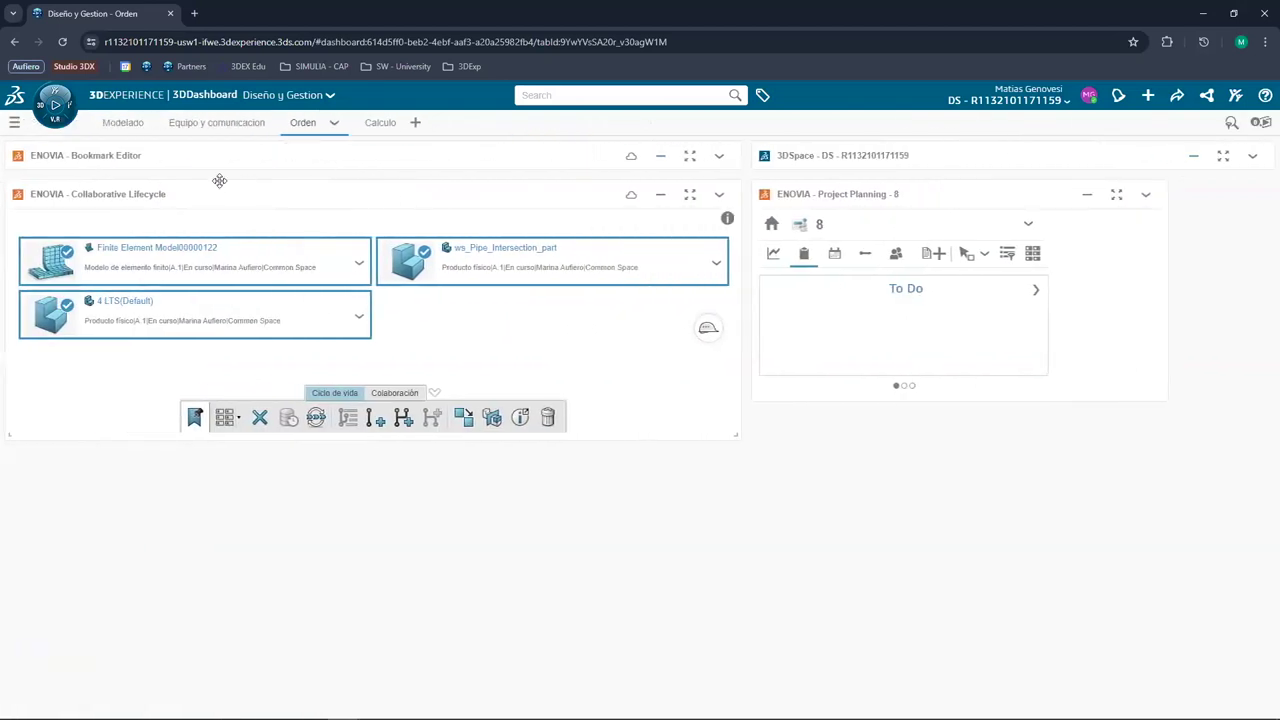
pyautogui.click(662, 158)
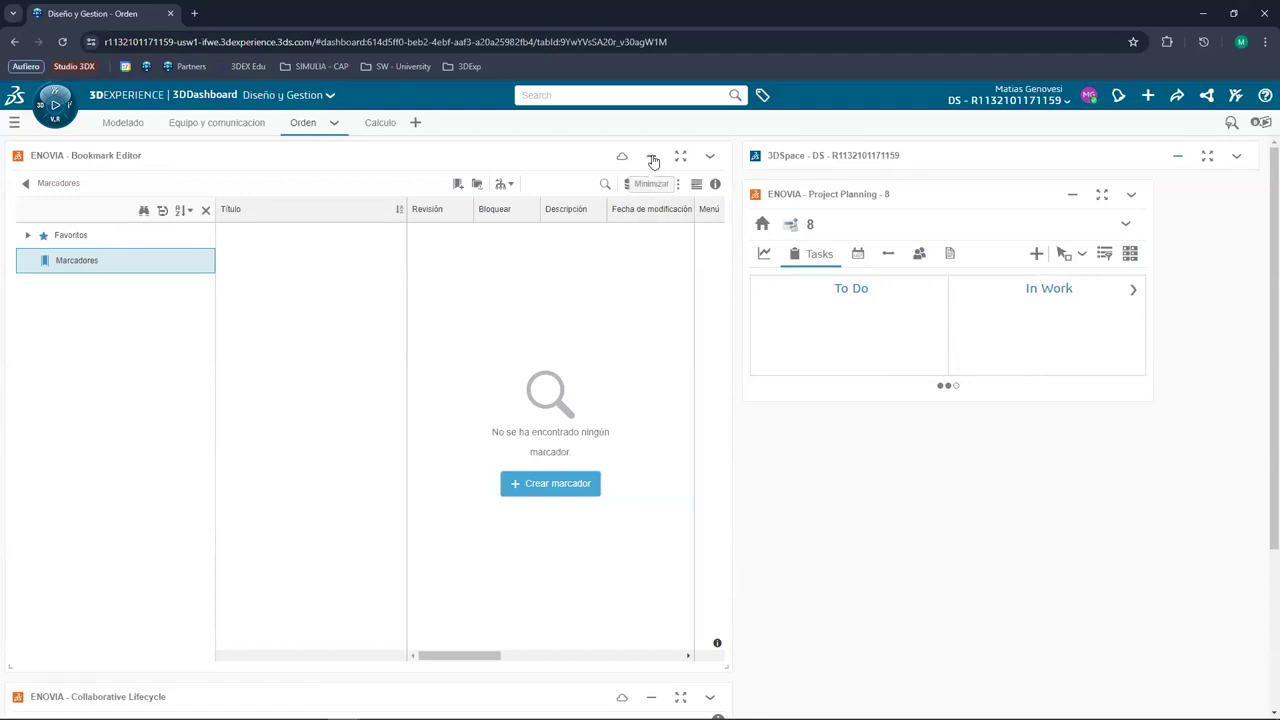
pyautogui.click(651, 158)
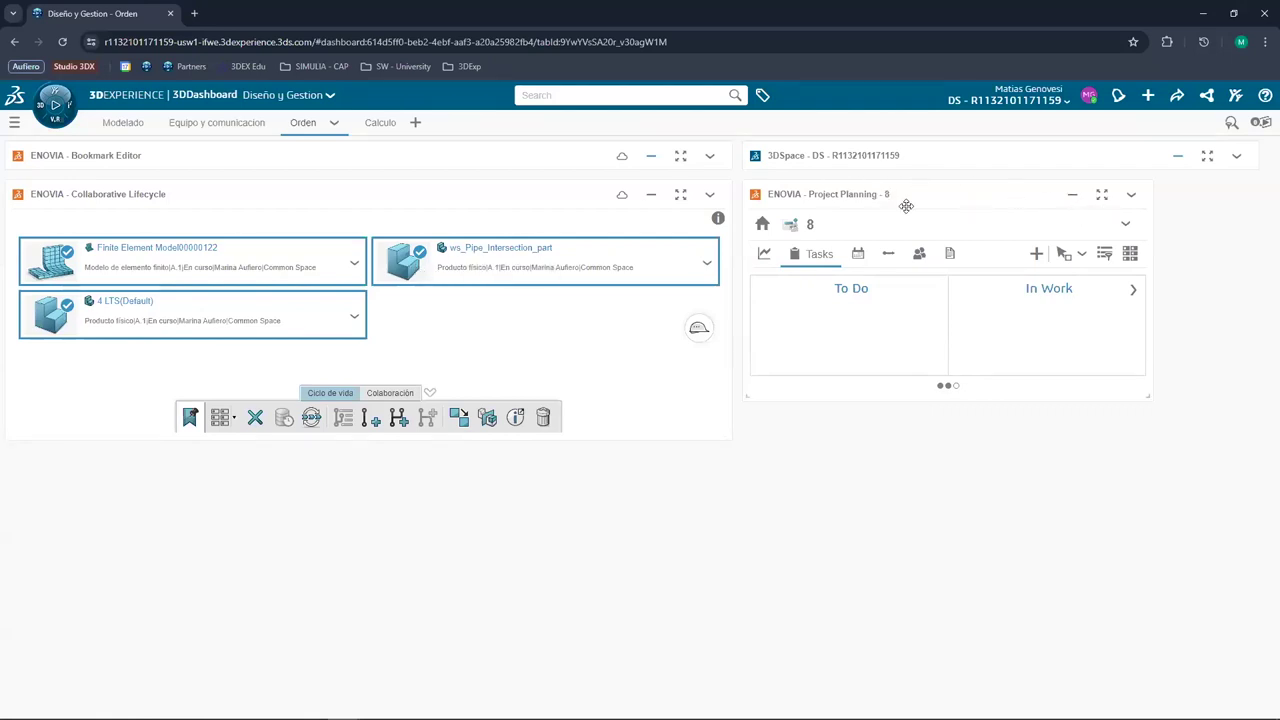
pyautogui.moveTo(1152, 252); pyautogui.dragTo(1270, 252)
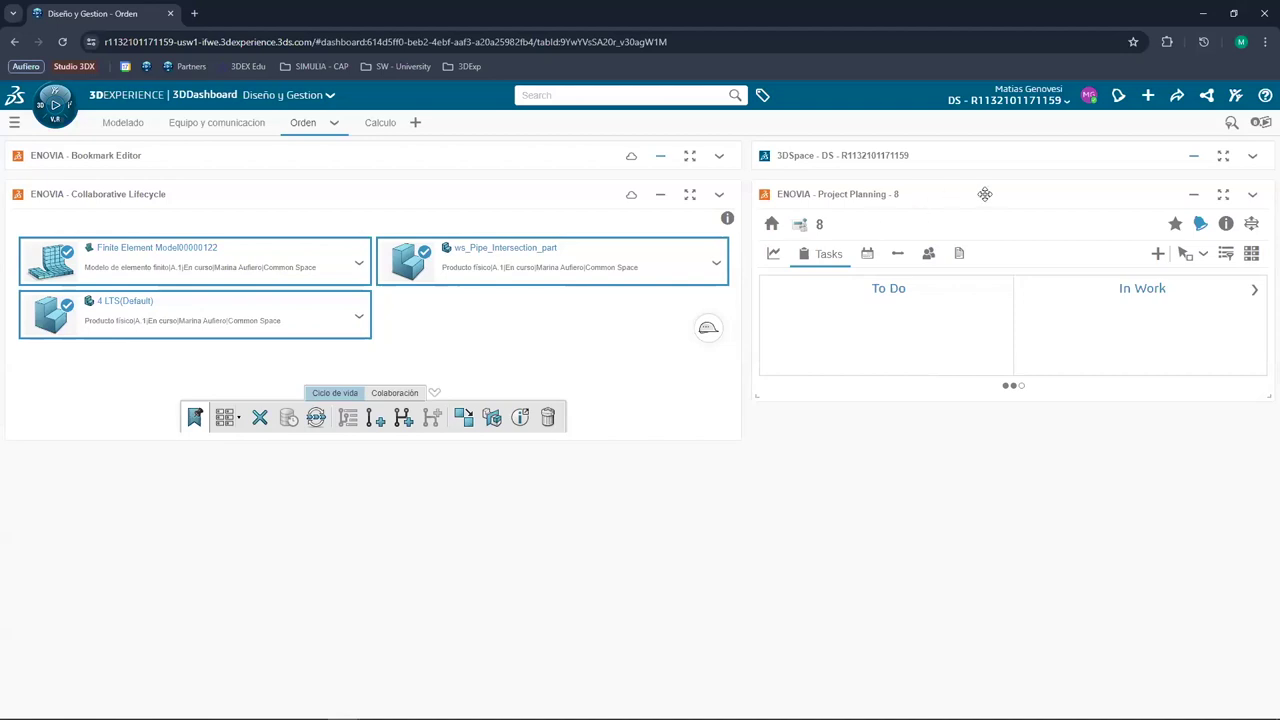
pyautogui.click(1223, 156)
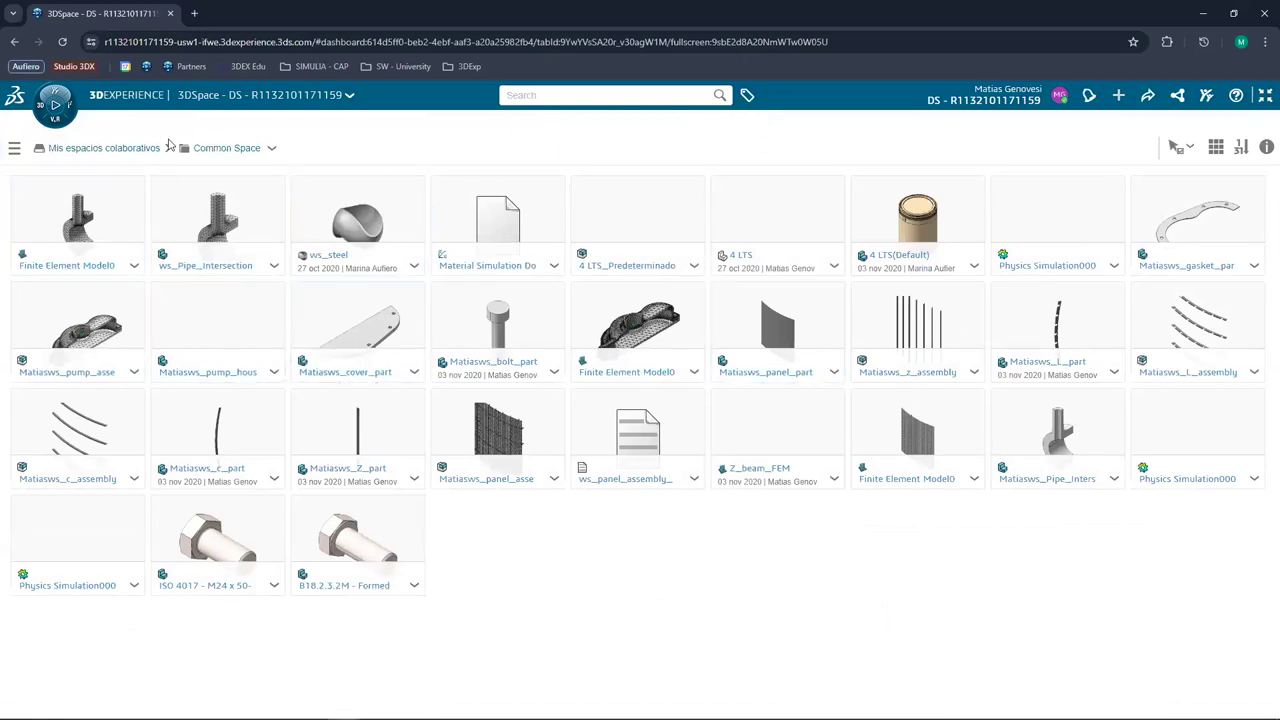
pyautogui.click(1264, 97)
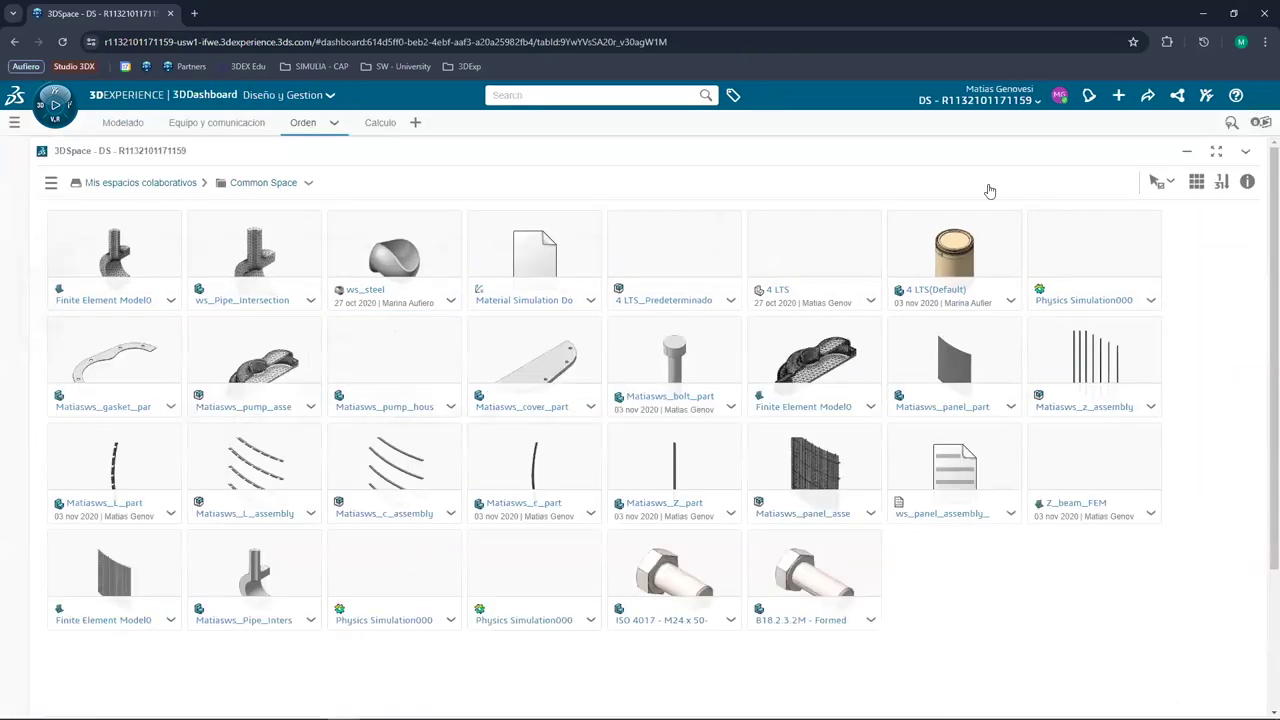
pyautogui.click(1178, 155)
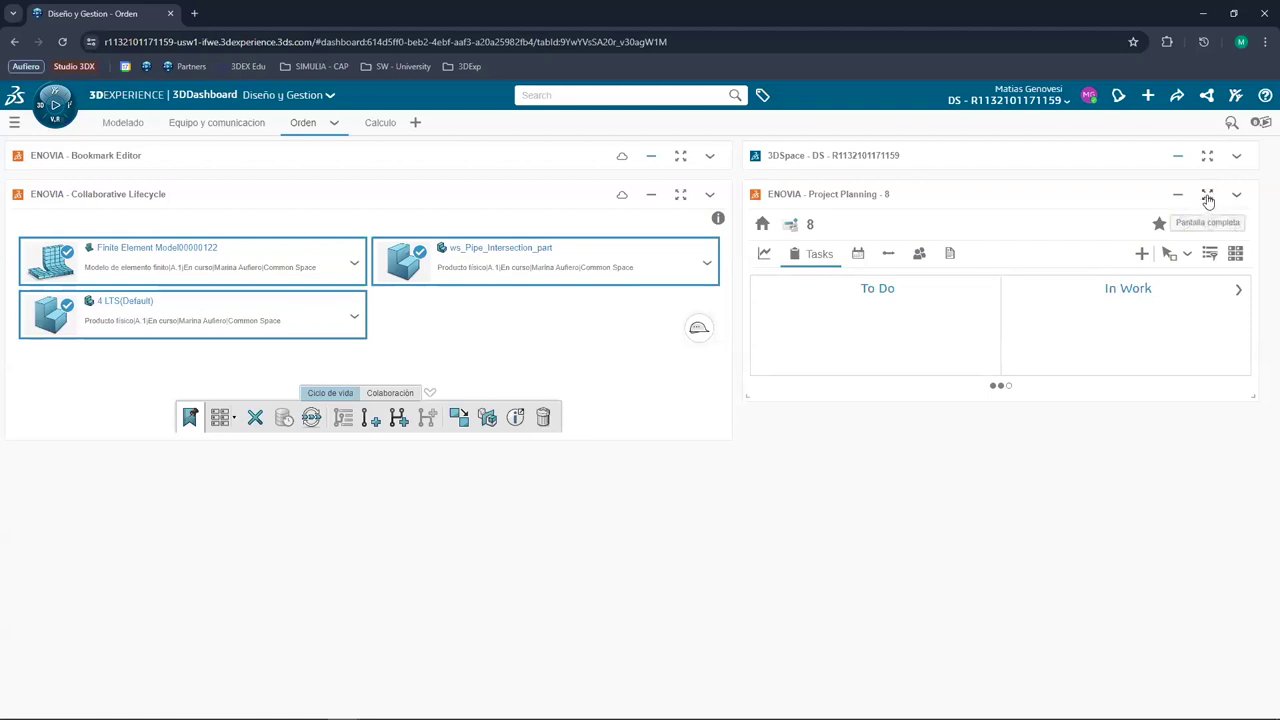
# Show project 8's Project Planning board full screen and open a New Task form
pyautogui.click(1208, 198)
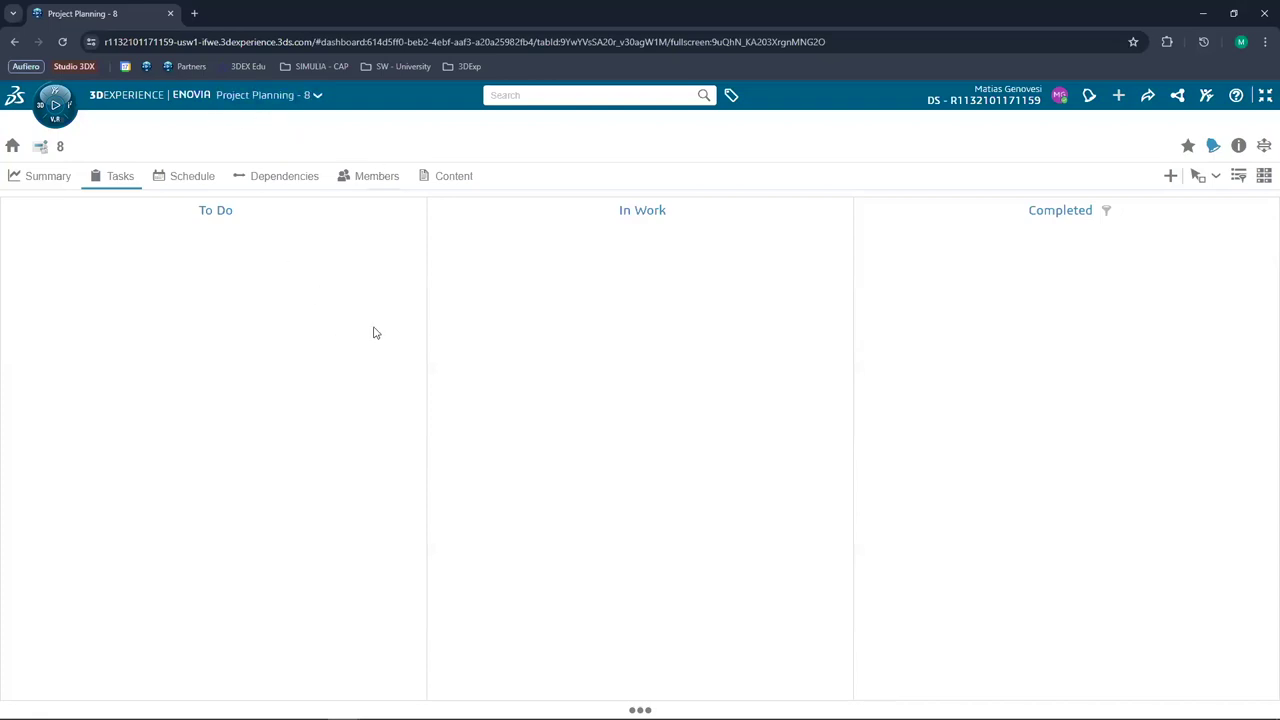
pyautogui.click(1170, 178)
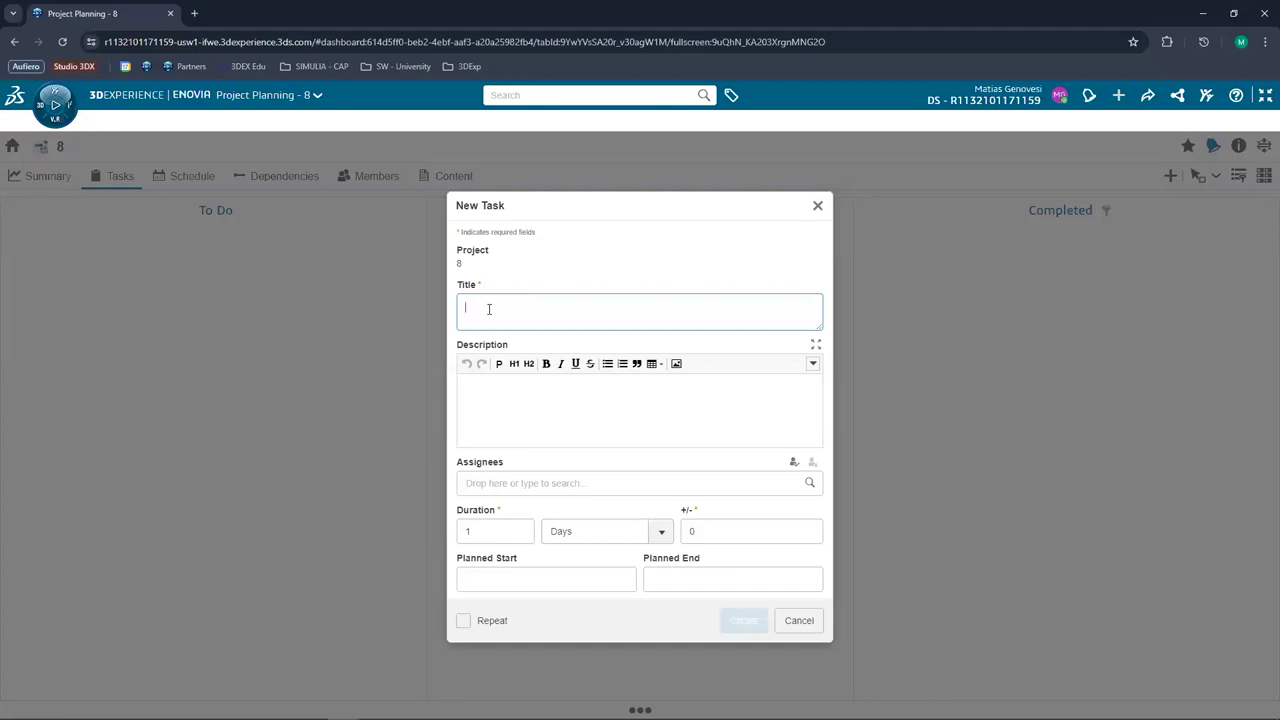
# Title the task 'Ordenar Archivos' with description 'Desde el espacio colavorativo, ordenar con bookmarks los diferentes modelos.'
pyautogui.write('O')
pyautogui.write('der a')
pyautogui.write('ARch')
pyautogui.write('rchivos')
pyautogui.click(516, 386)
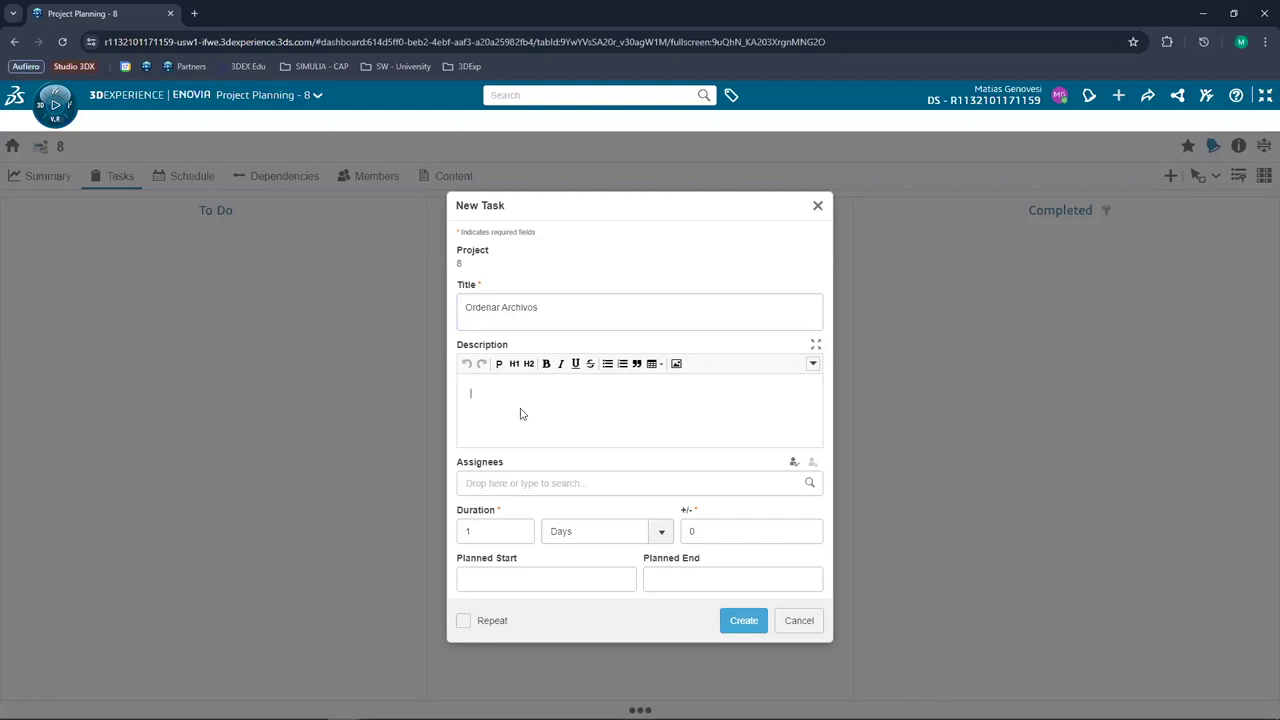
pyautogui.write('Dig')
pyautogui.press('BackSpace')
pyautogui.press('BackSpace')
pyautogui.press('BackSpace')
pyautogui.write('Desde el espacio colavorativo, or')
pyautogui.write('denar con book')
pyautogui.write('marks ')
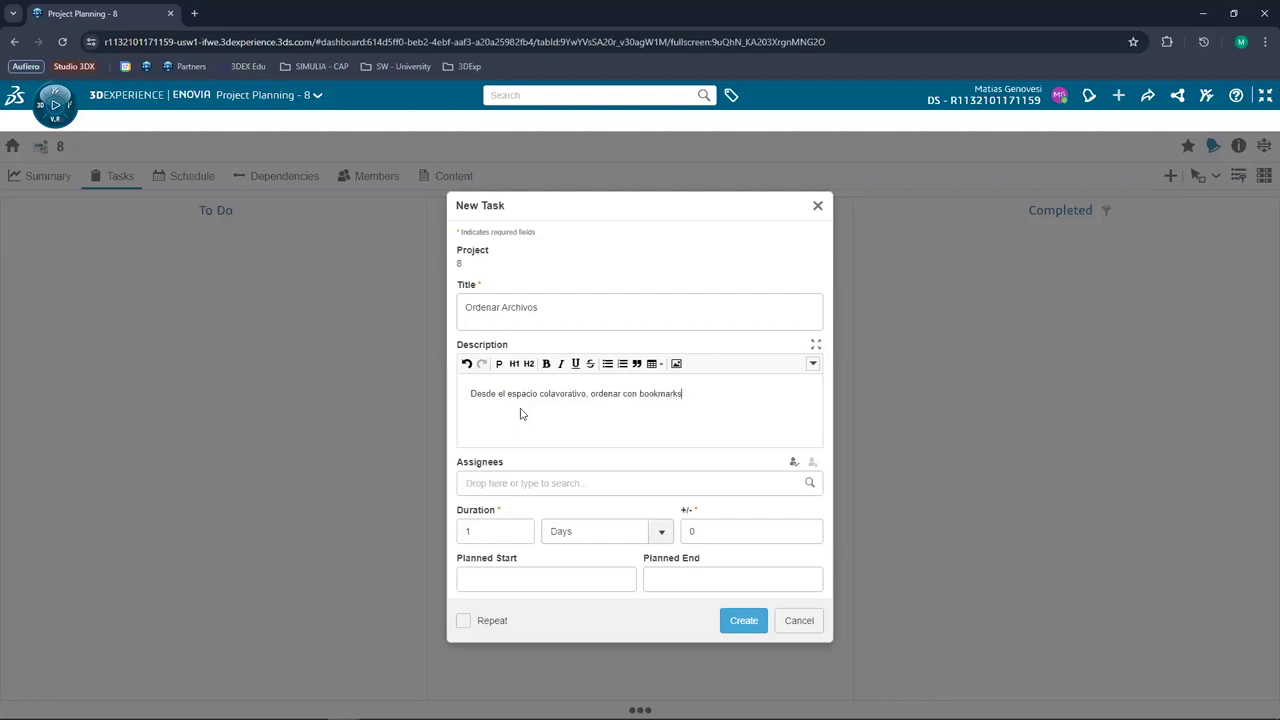
pyautogui.write('los dife')
pyautogui.write('rentes modelo')
pyautogui.write('s.')
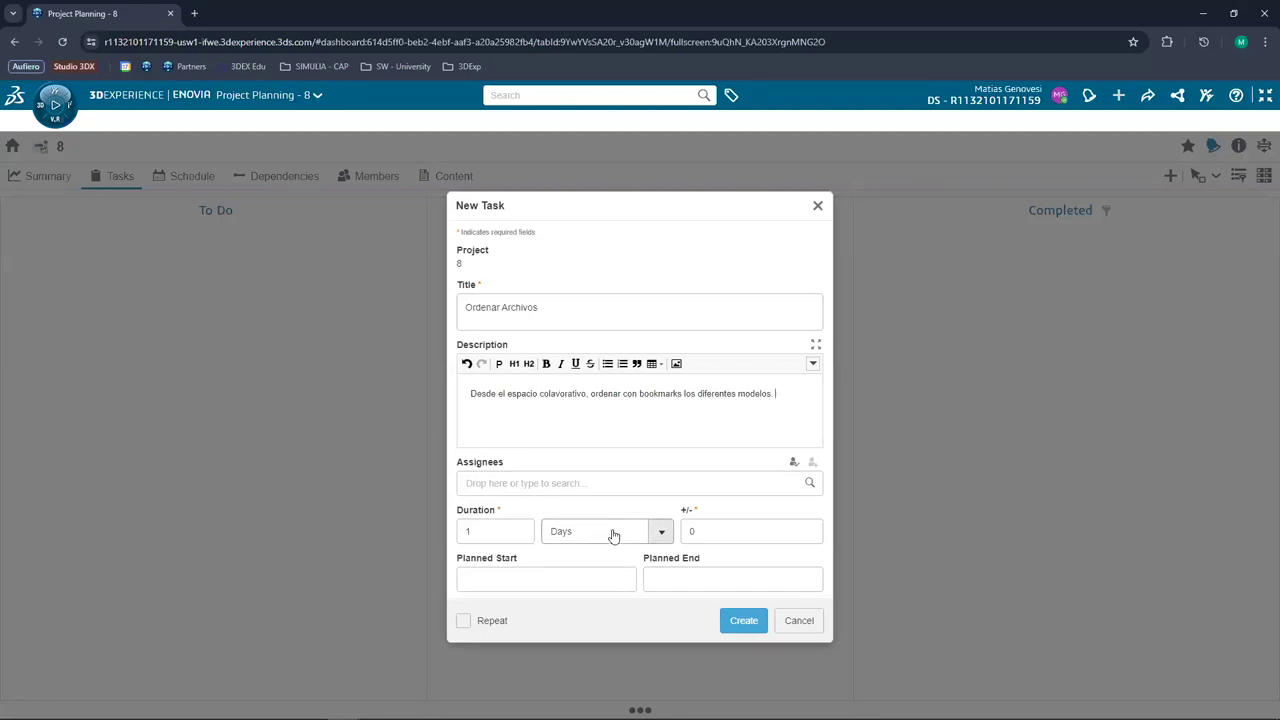
pyautogui.click(722, 487)
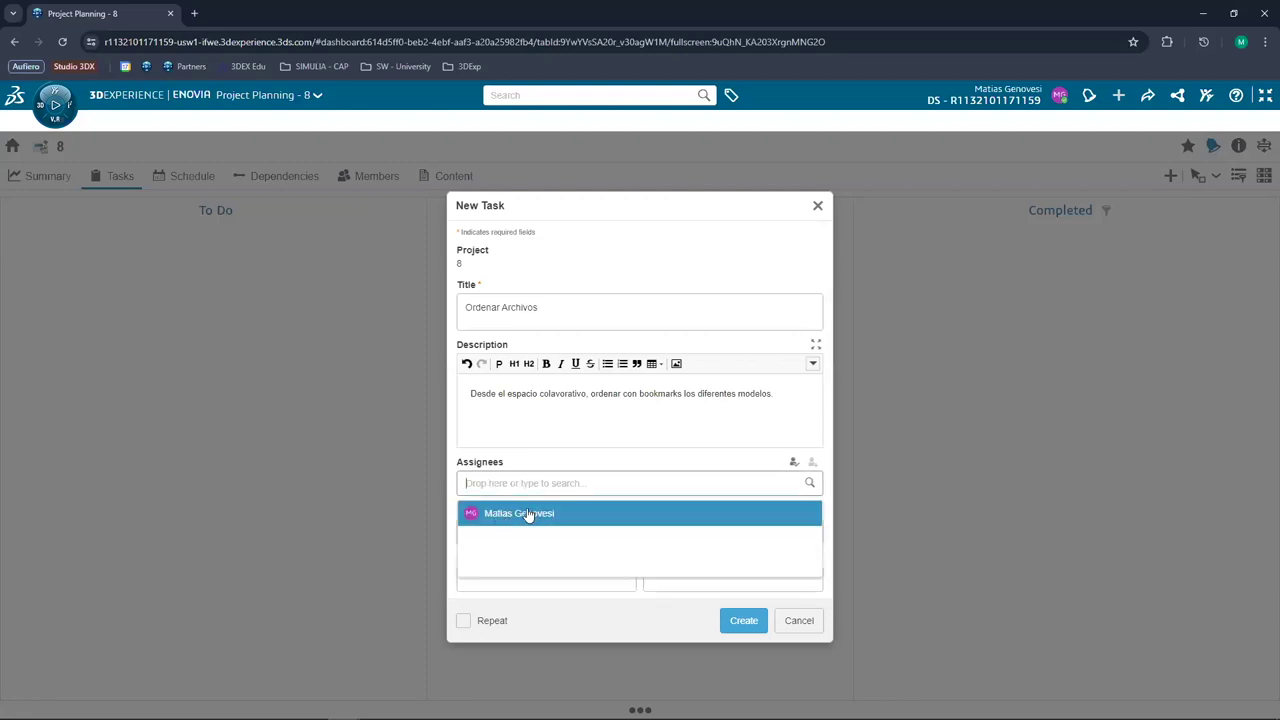
# Assign the listed user and set the duration to 0.5 hours, ±0.2
pyautogui.click(517, 518)
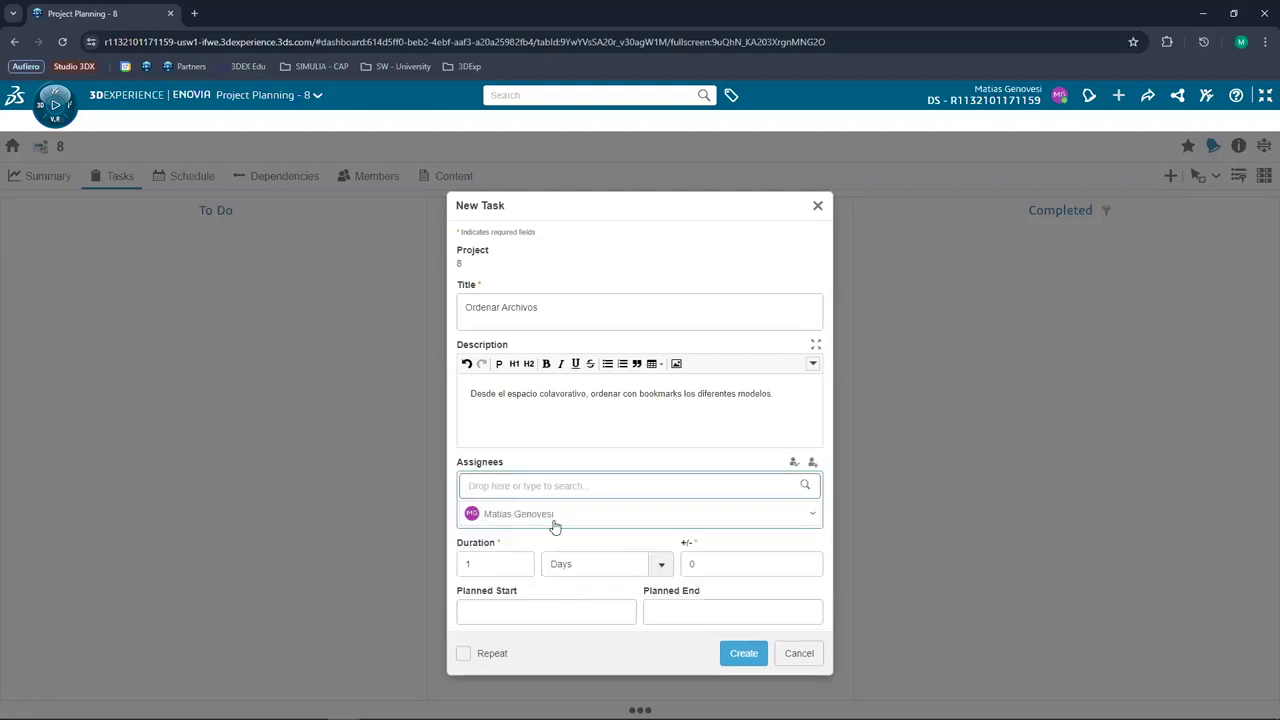
pyautogui.click(490, 537)
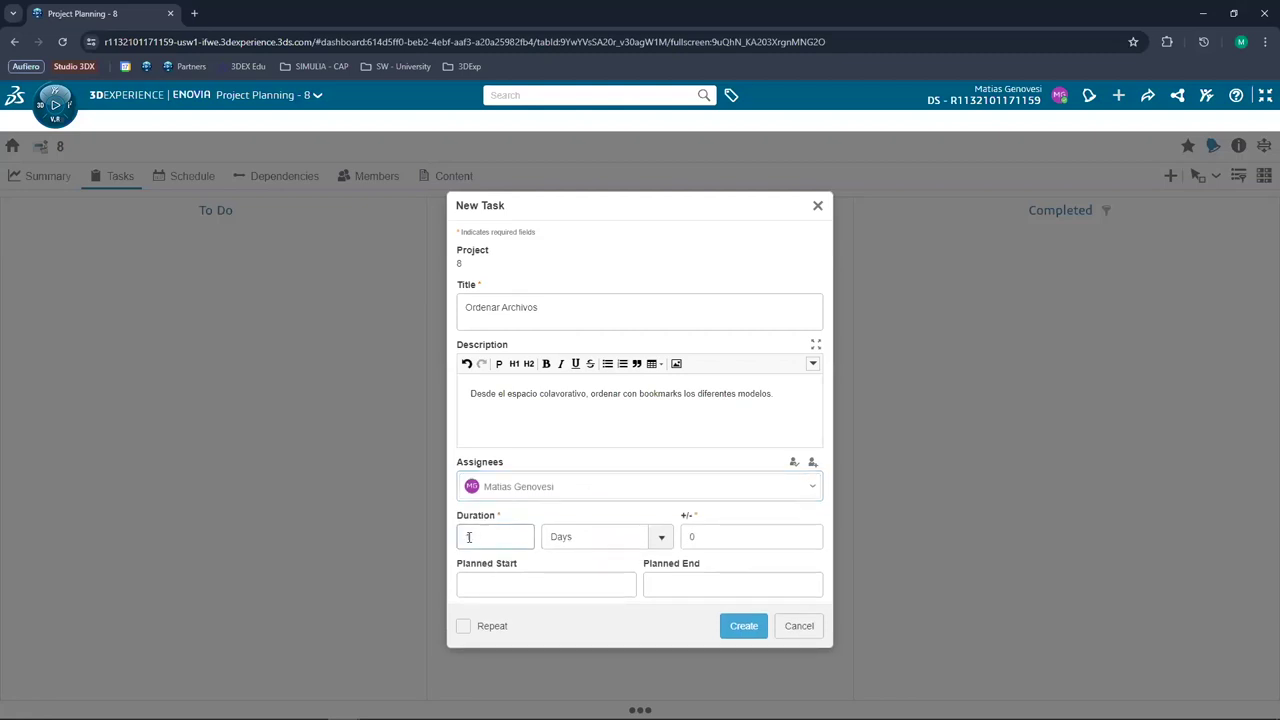
pyautogui.click(661, 537)
pyautogui.press('Return')
pyautogui.hotkey('shift', 'Tab')
pyautogui.write('0')
pyautogui.write('5')
pyautogui.moveTo(704, 531); pyautogui.dragTo(686, 536)
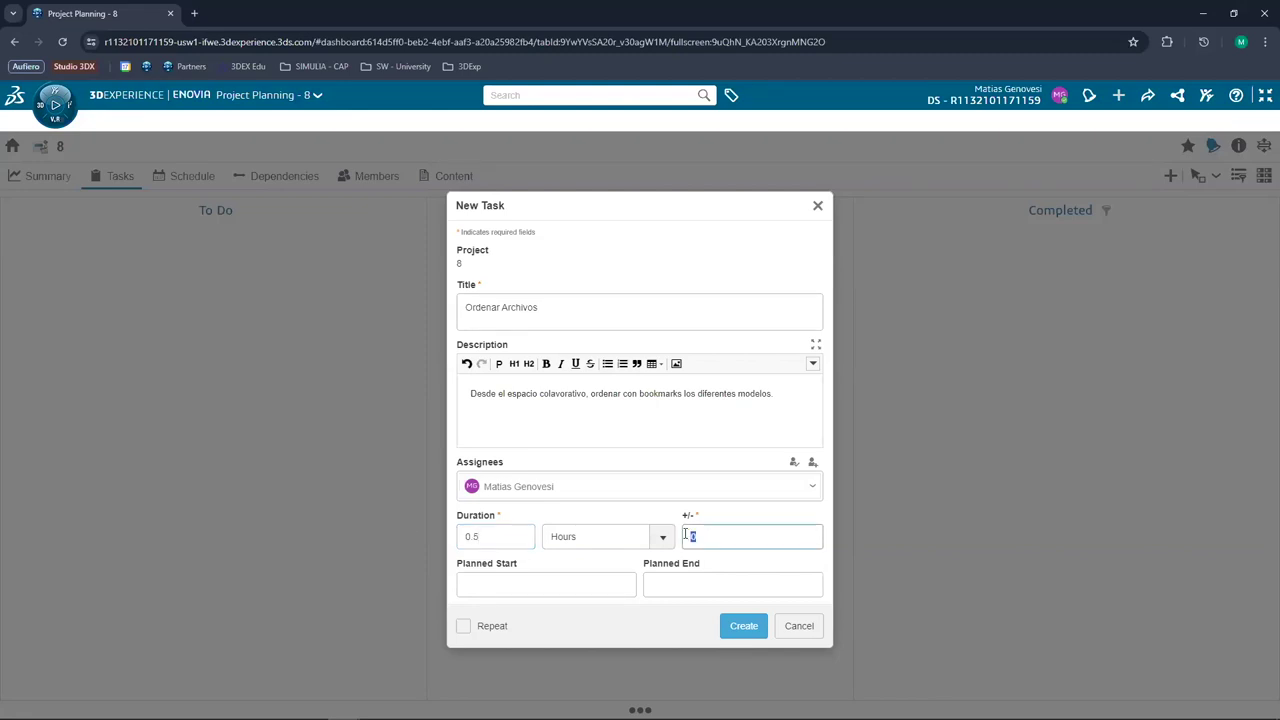
pyautogui.write('2')
pyautogui.moveTo(700, 534); pyautogui.dragTo(676, 538)
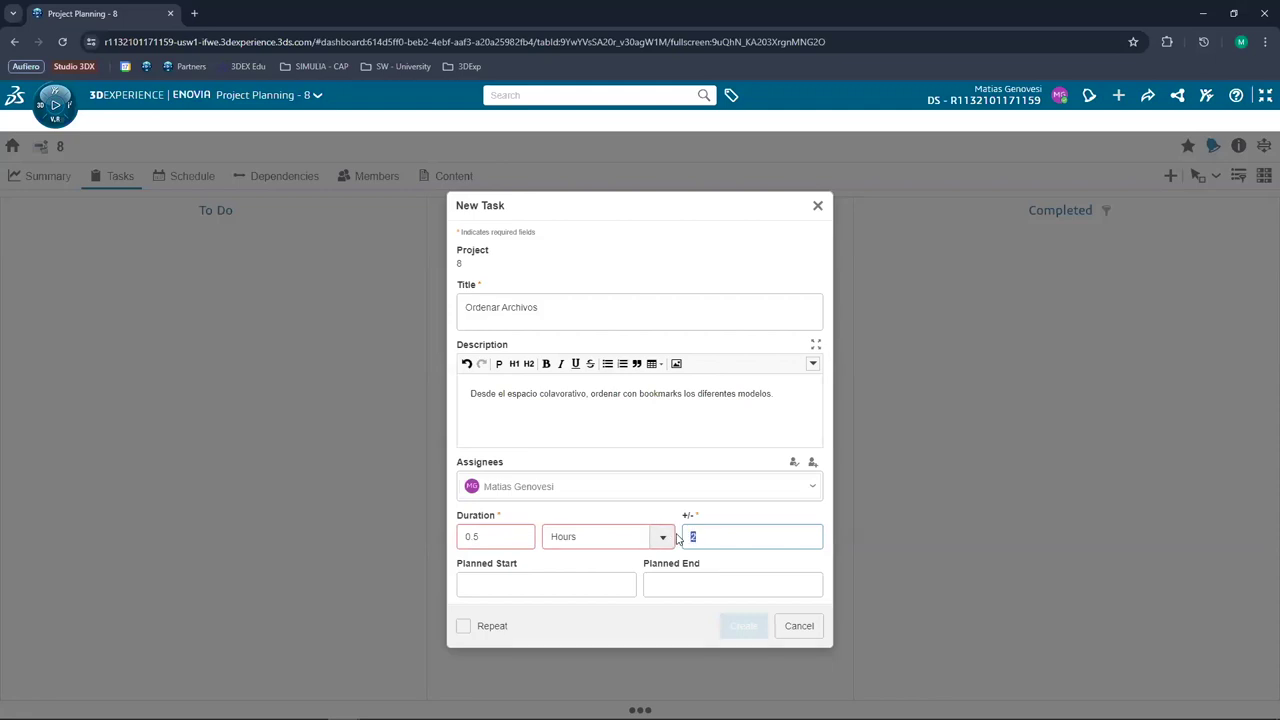
pyautogui.write('0')
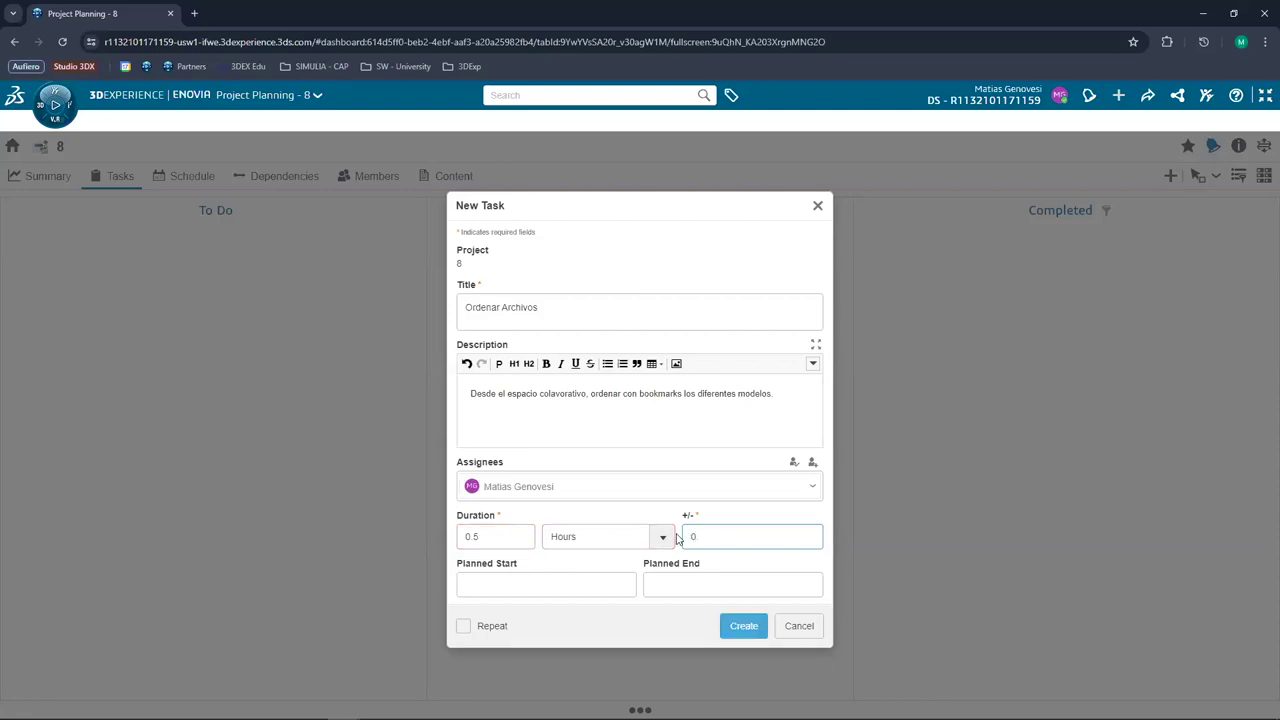
# Plan the task to start and end on 17 July 2024, and create it
pyautogui.click(614, 582)
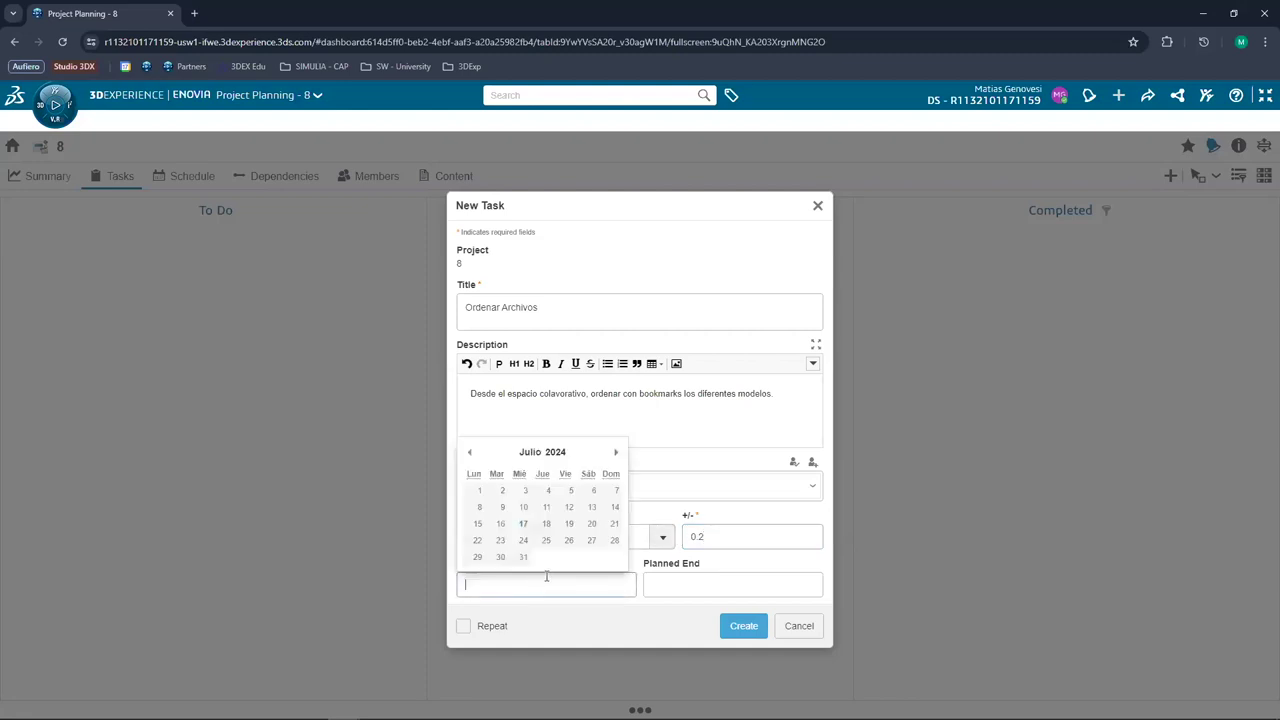
pyautogui.click(523, 523)
pyautogui.click(684, 583)
pyautogui.click(712, 523)
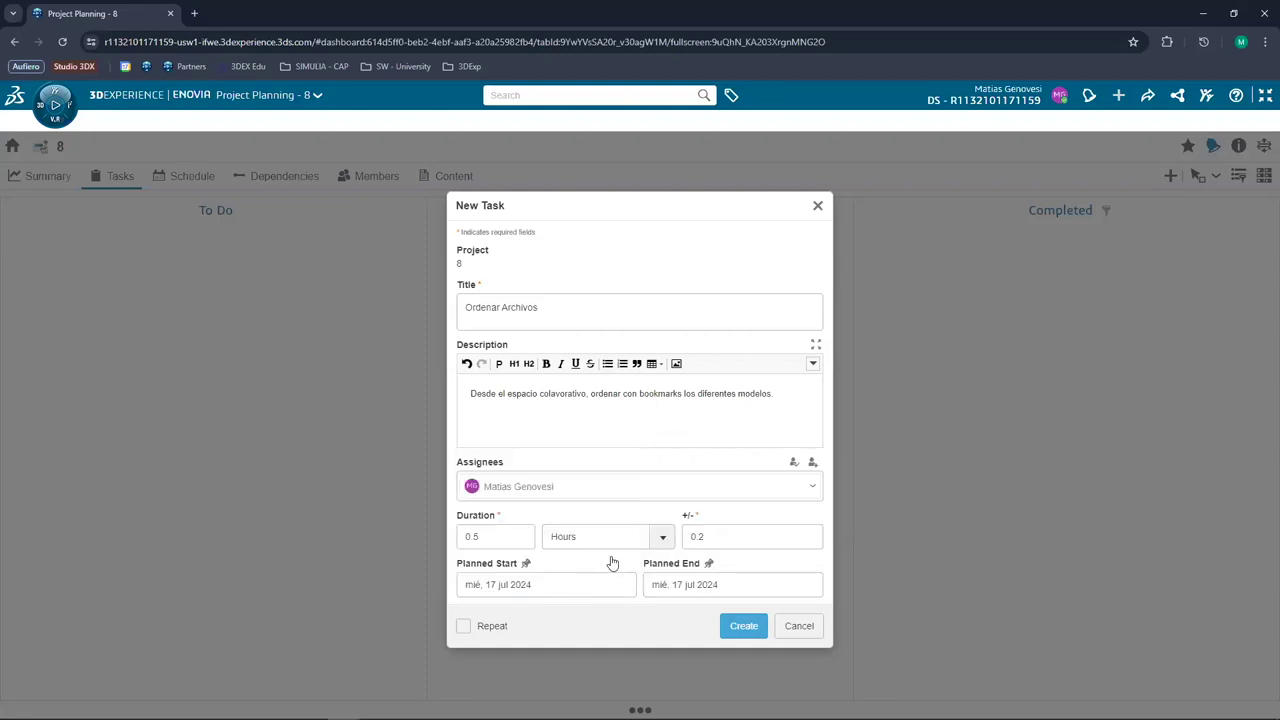
pyautogui.click(743, 625)
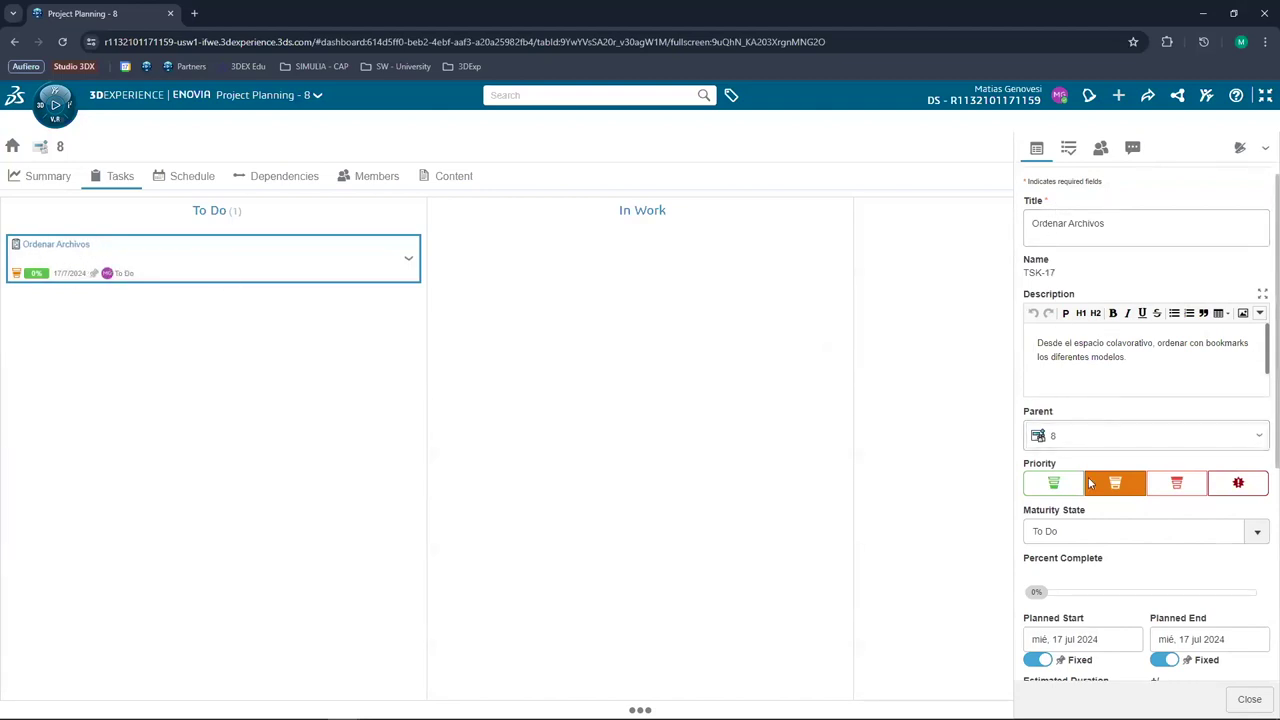
pyautogui.scroll(-2, 1090, 545)
pyautogui.scroll(-2, 1120, 588)
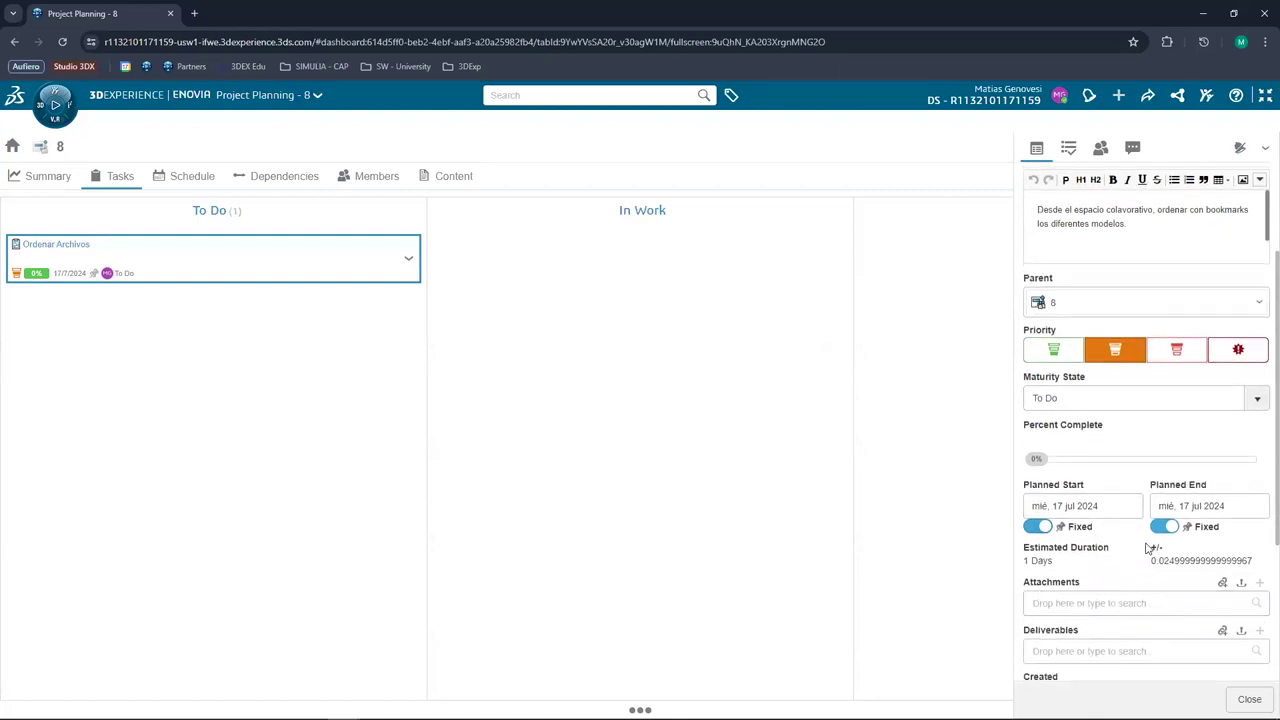
pyautogui.scroll(3, 1150, 548)
pyautogui.scroll(1, 1146, 548)
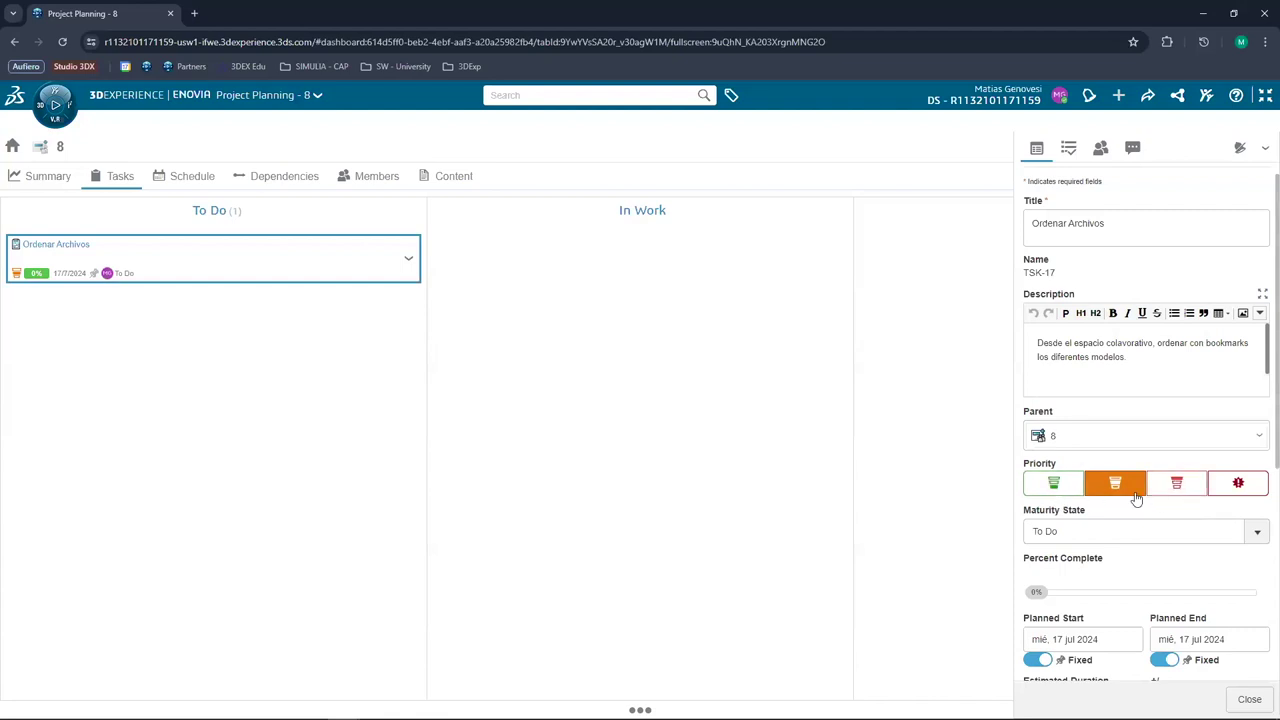
pyautogui.scroll(-3, 1126, 489)
pyautogui.scroll(-1, 1080, 558)
pyautogui.scroll(-2, 1080, 558)
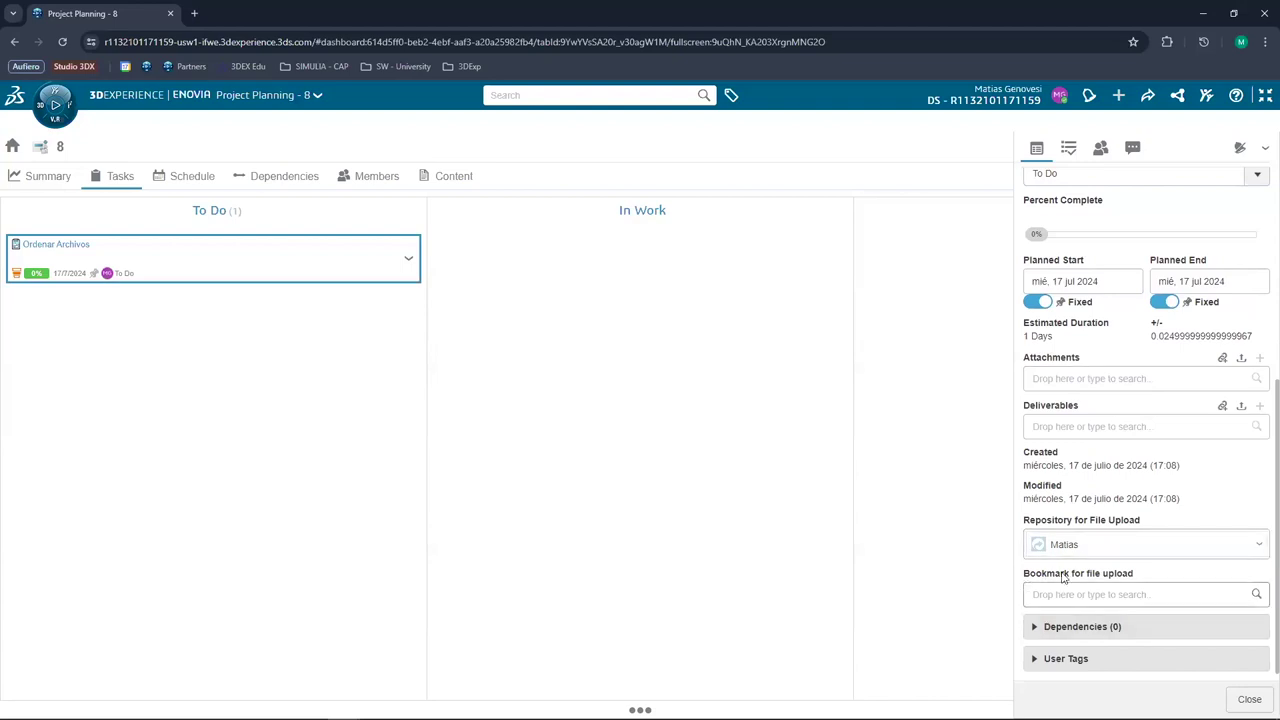
# Replace the task's file upload repository with Common Space
pyautogui.click(1077, 546)
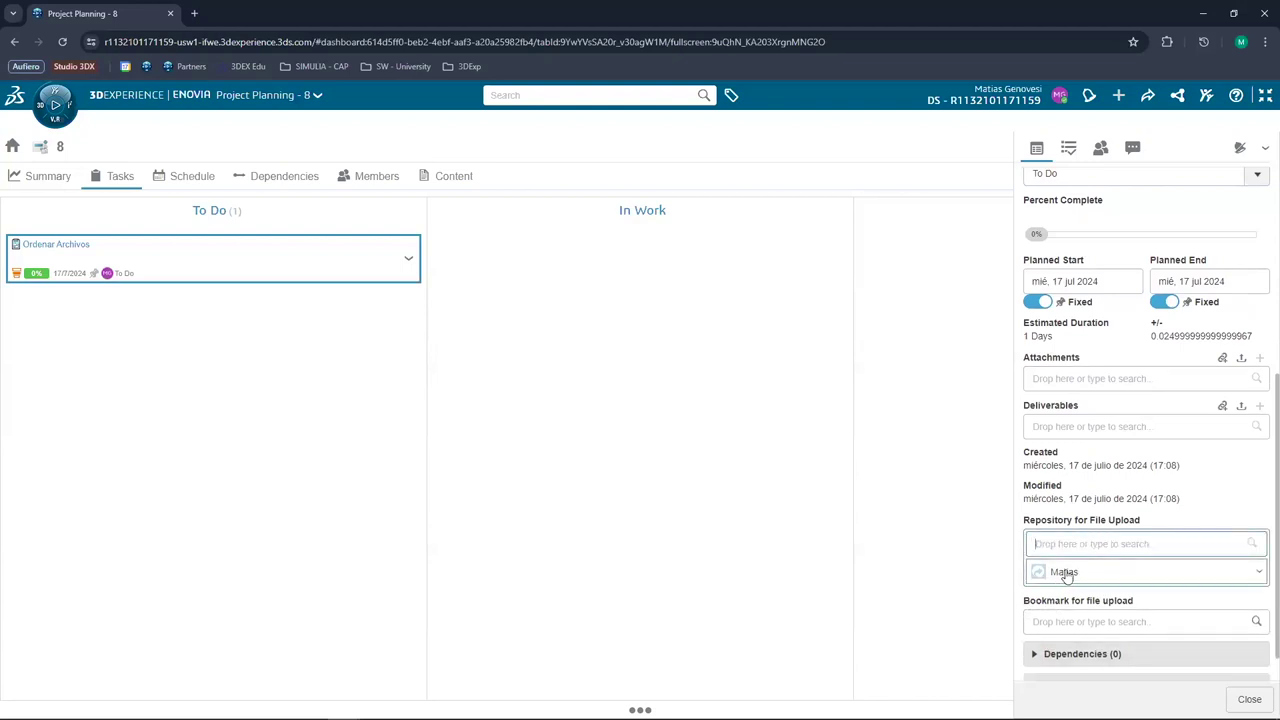
pyautogui.click(1259, 571)
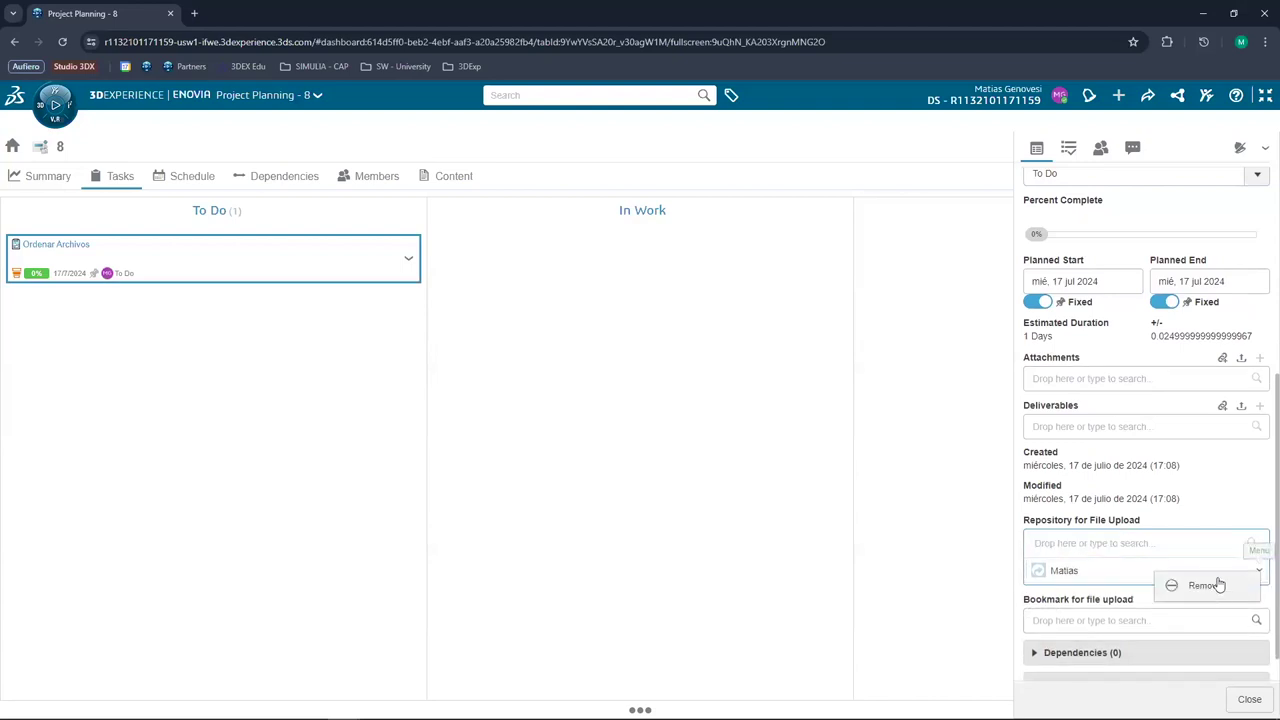
pyautogui.click(1104, 541)
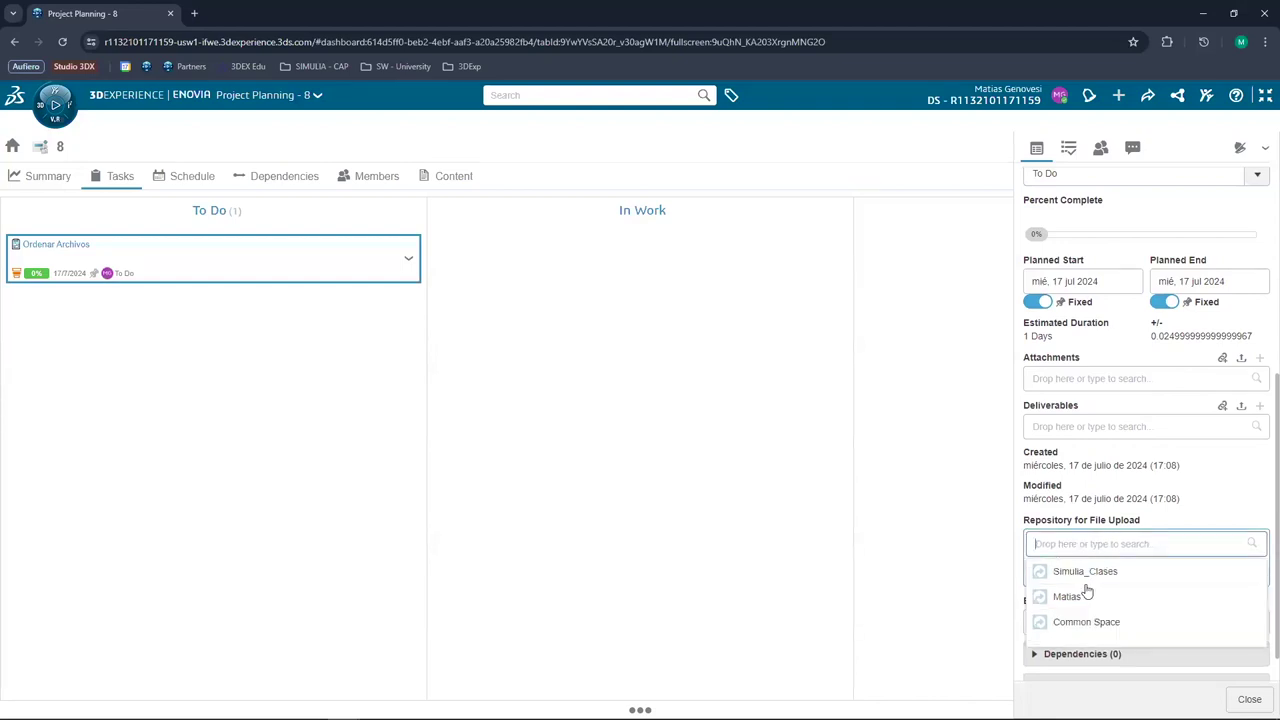
pyautogui.click(1080, 623)
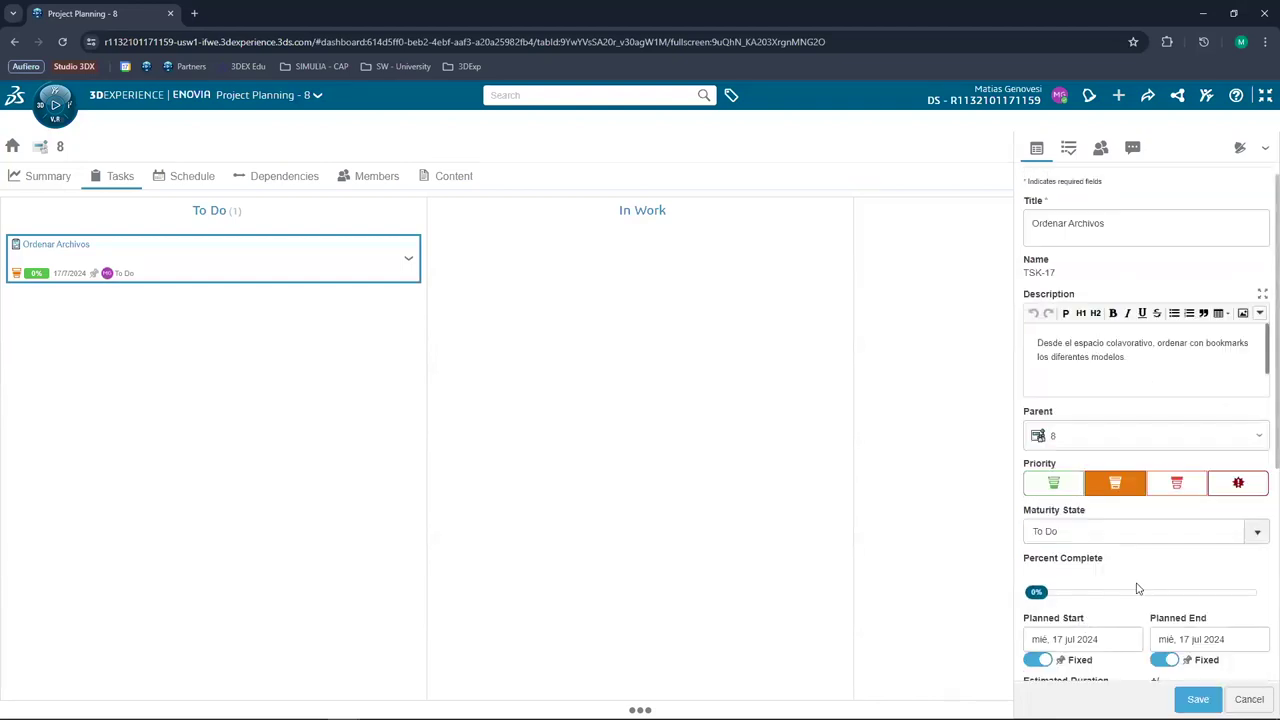
pyautogui.scroll(-2, 1108, 600)
pyautogui.scroll(-2, 1105, 590)
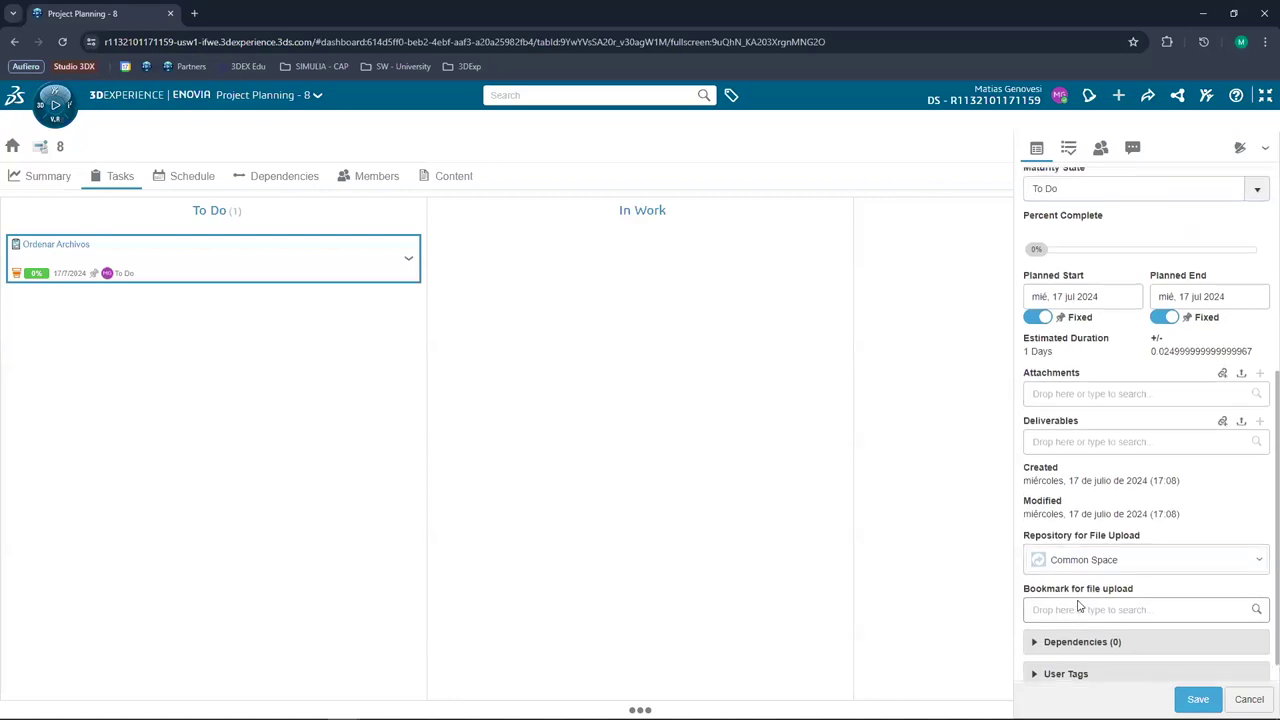
pyautogui.scroll(4, 1078, 590)
# Set the task priority to low, save, and view its Checklist and Members tabs
pyautogui.click(1054, 490)
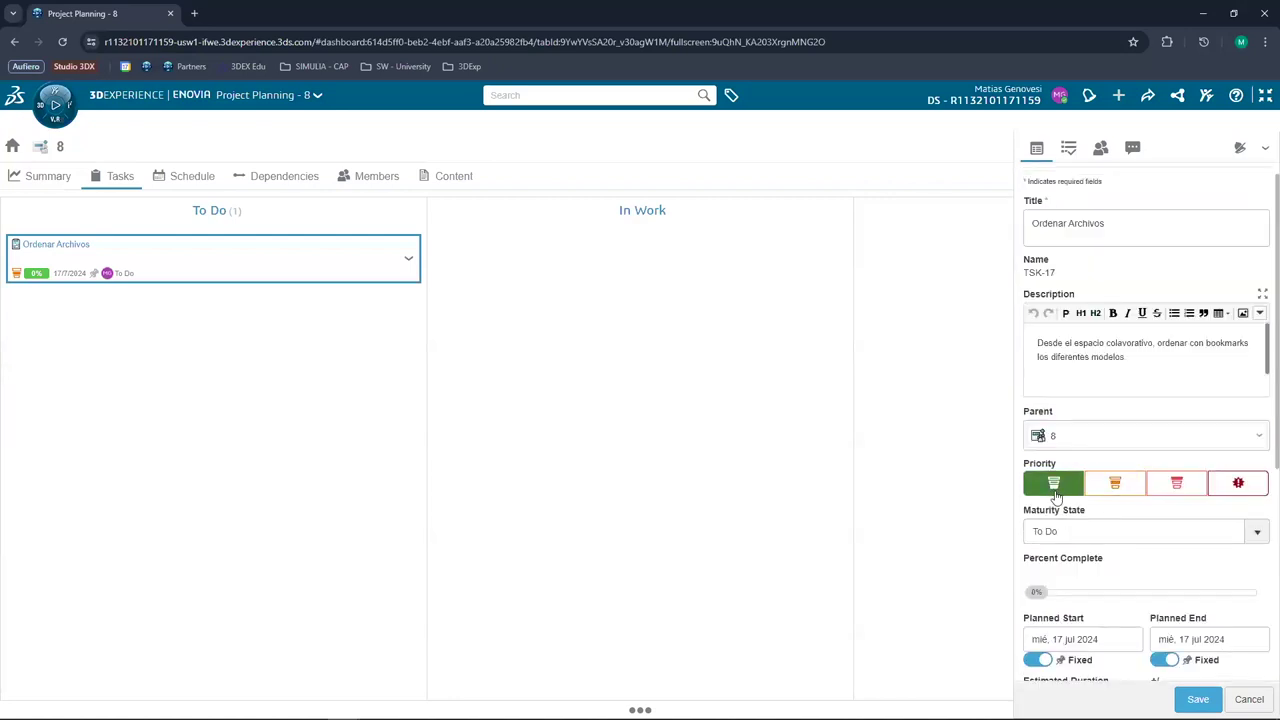
pyautogui.click(1197, 699)
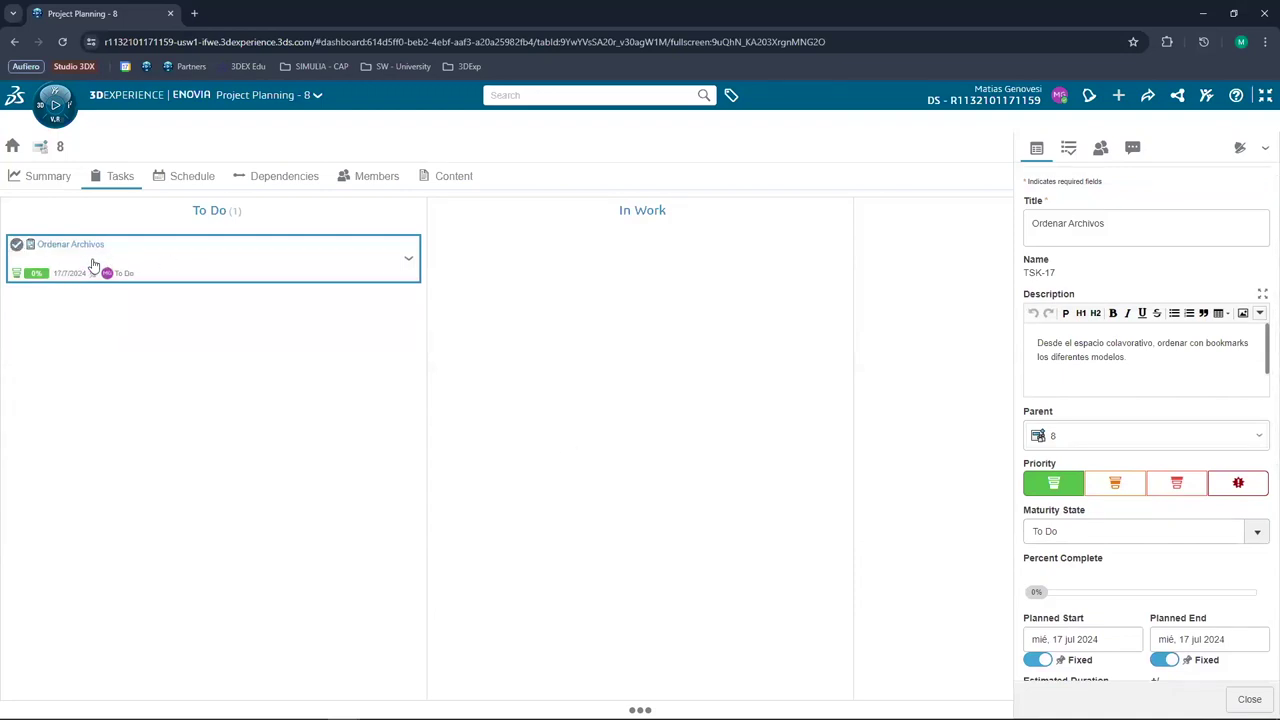
pyautogui.click(1069, 148)
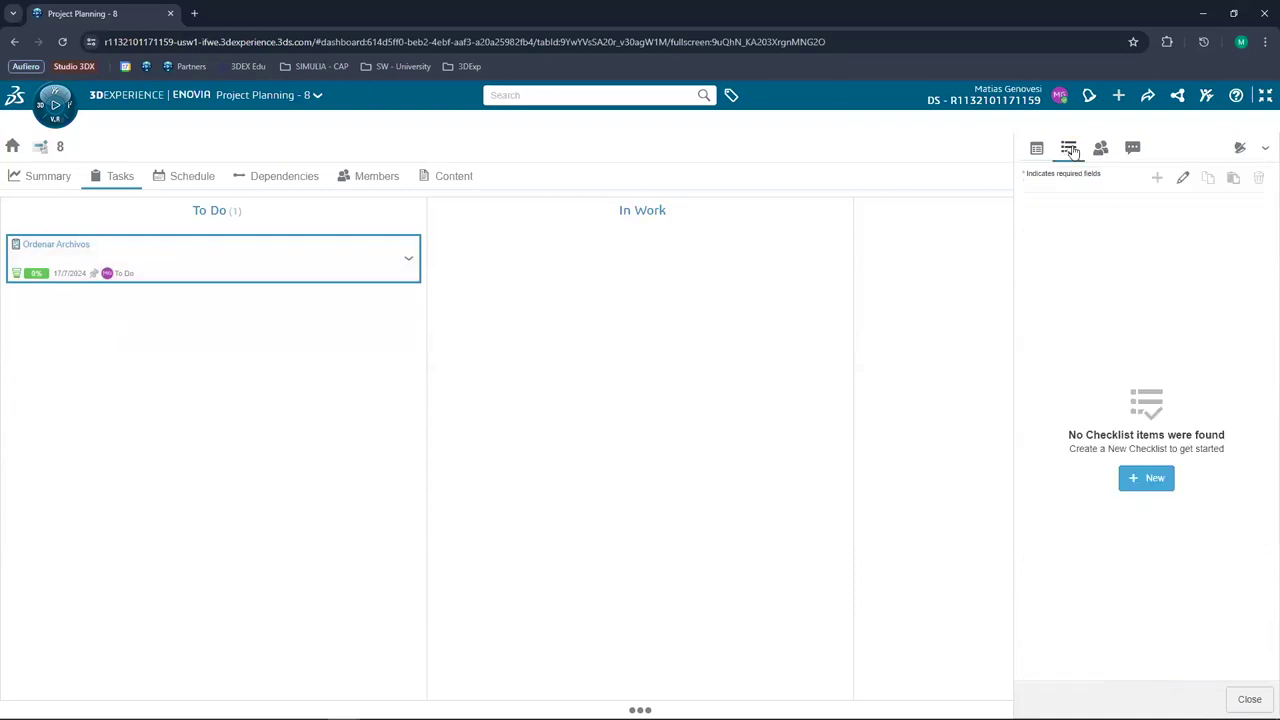
pyautogui.click(1100, 150)
# Look through the task panel's Comments tab and its actions menu
pyautogui.click(1132, 148)
pyautogui.click(1095, 219)
pyautogui.click(1265, 148)
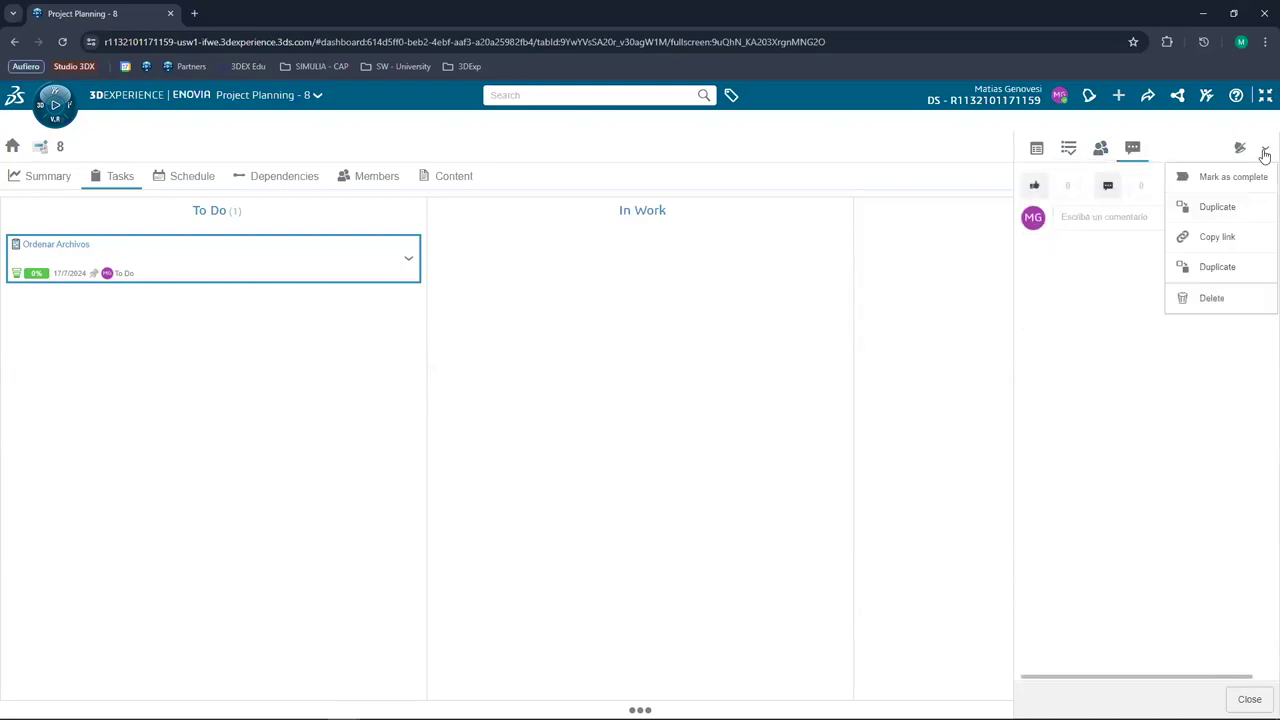
pyautogui.click(1143, 237)
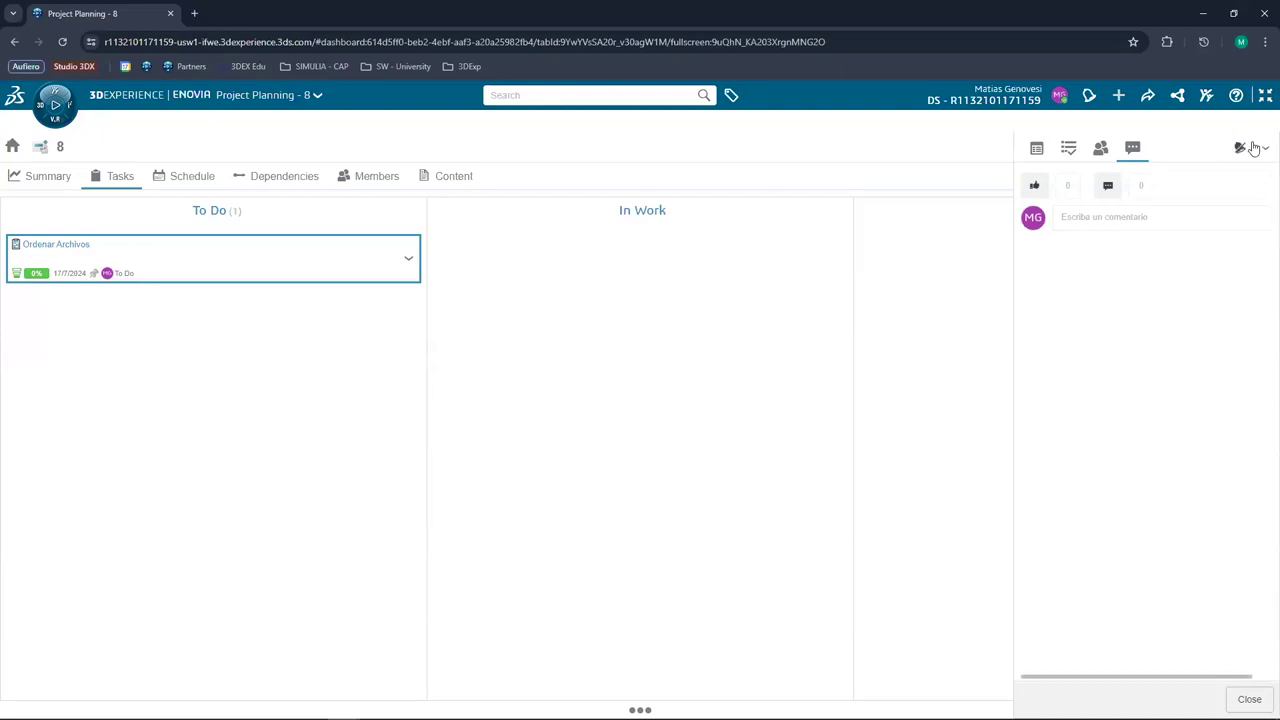
# Drag the Ordenar Archivos card from To Do into the In Work column
pyautogui.click(411, 259)
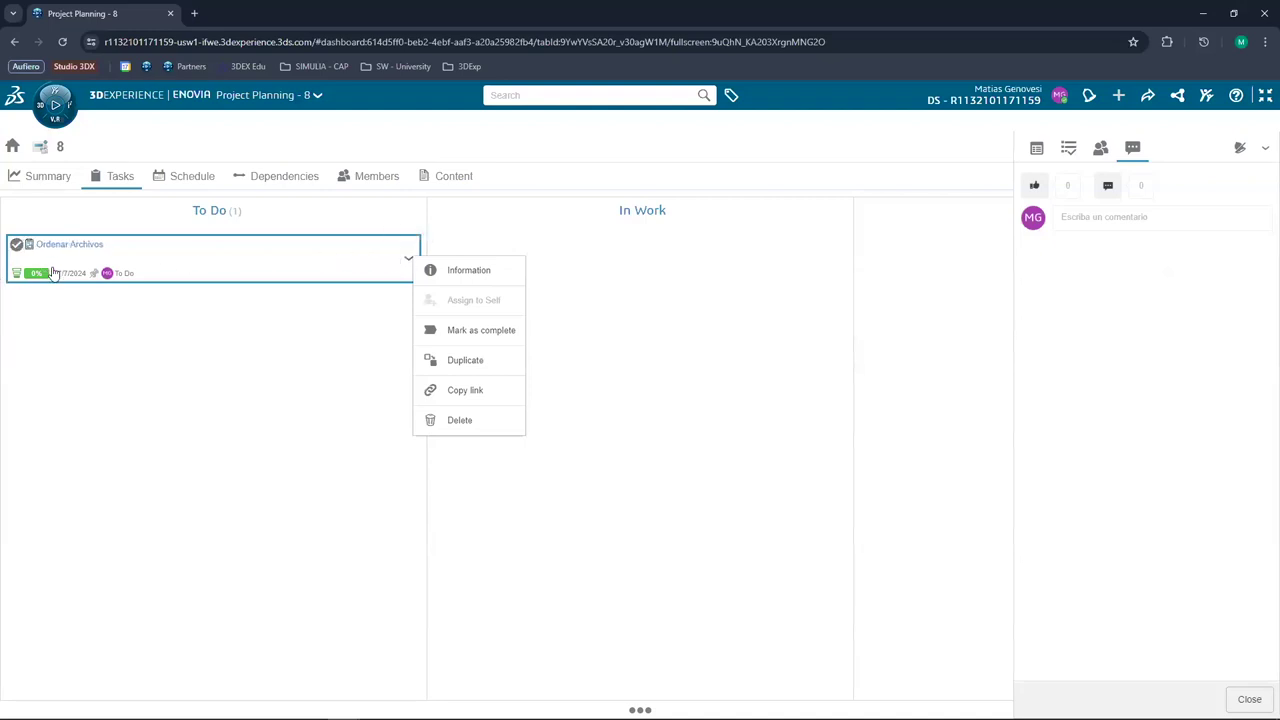
pyautogui.click(461, 292)
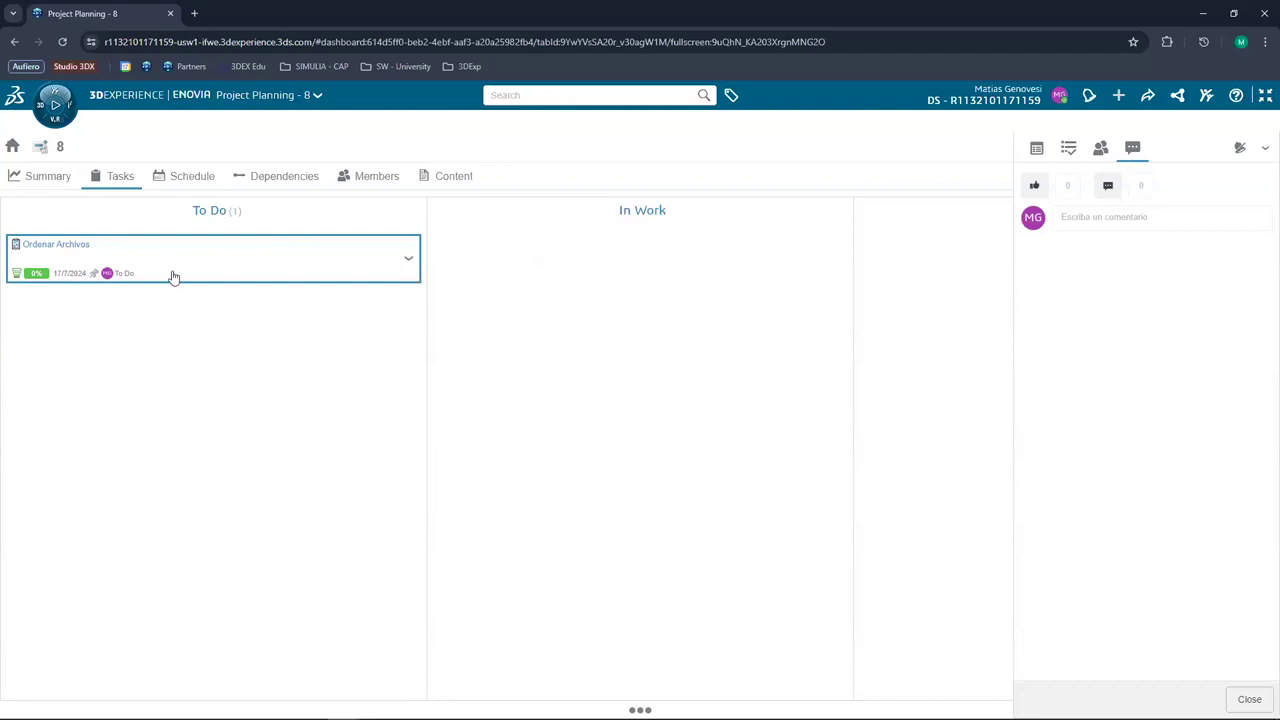
pyautogui.moveTo(136, 261)
pyautogui.mouseDown()
pyautogui.moveTo(257, 285)
pyautogui.moveTo(645, 272)
pyautogui.mouseUp()
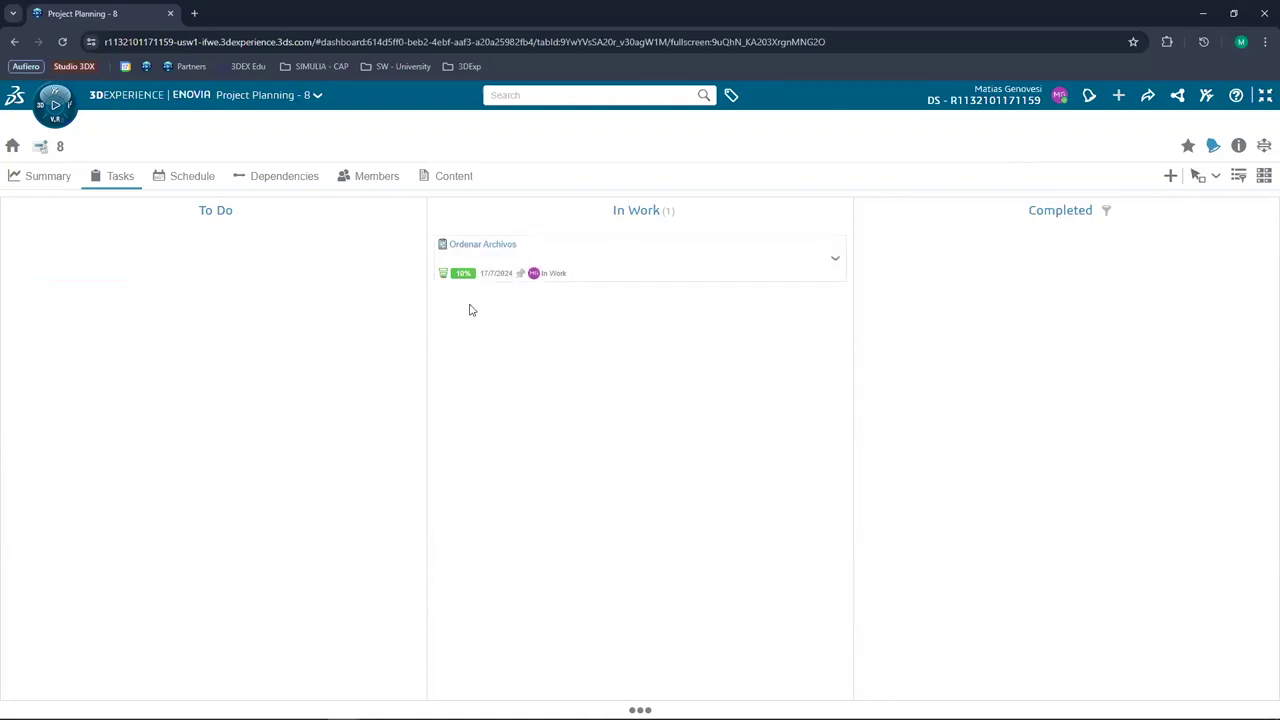
# Exit fullscreen, browse Common Space contents in a maximized 3DSpace widget, then restore the dashboard
pyautogui.click(1262, 100)
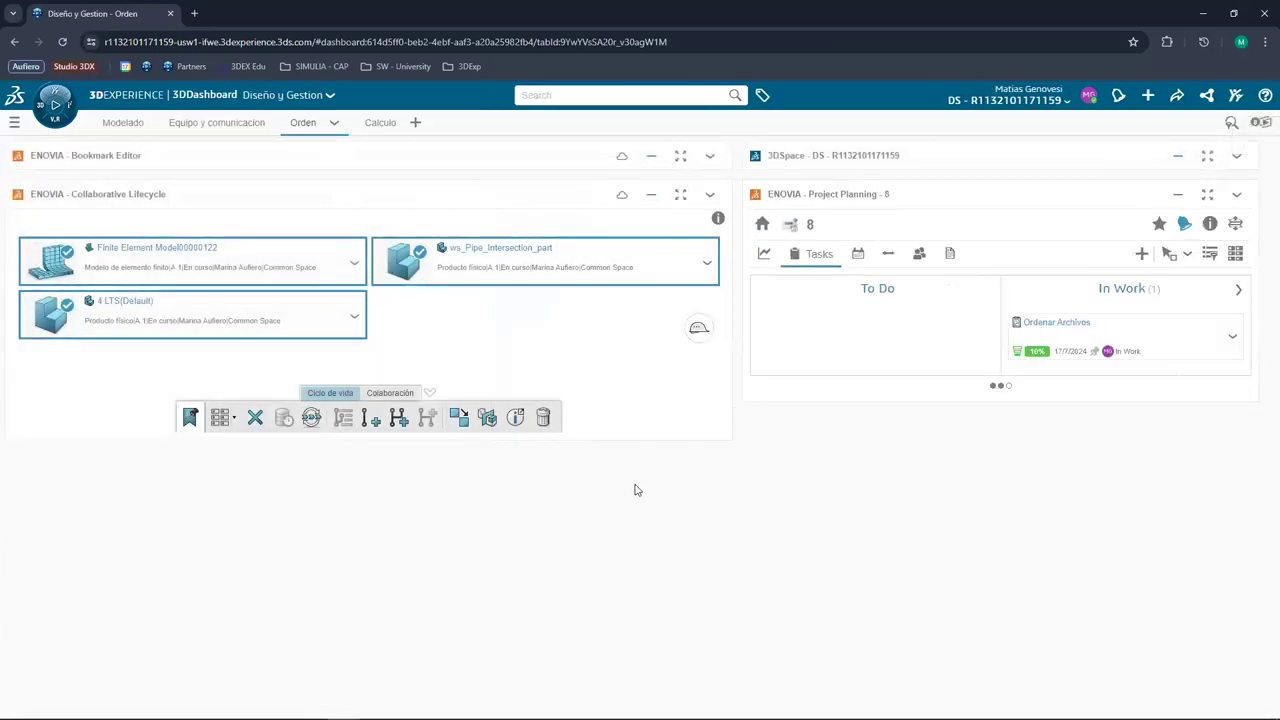
pyautogui.click(1207, 155)
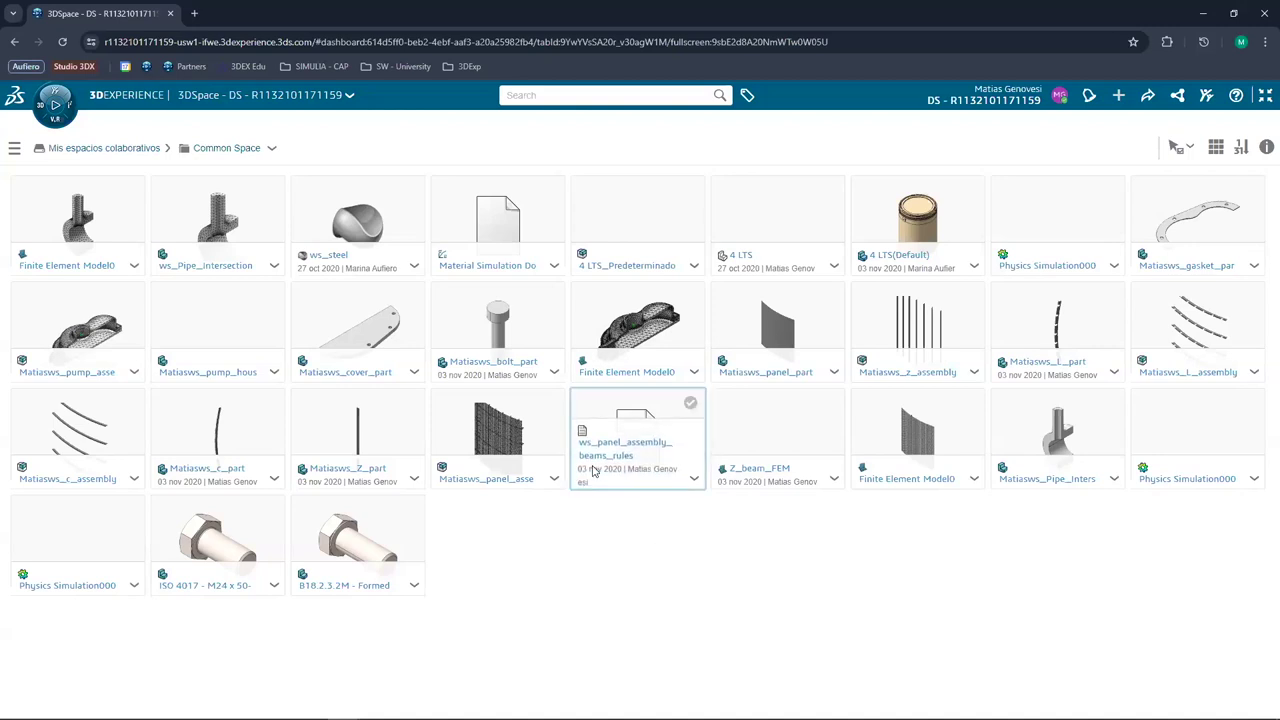
pyautogui.click(272, 151)
pyautogui.click(391, 151)
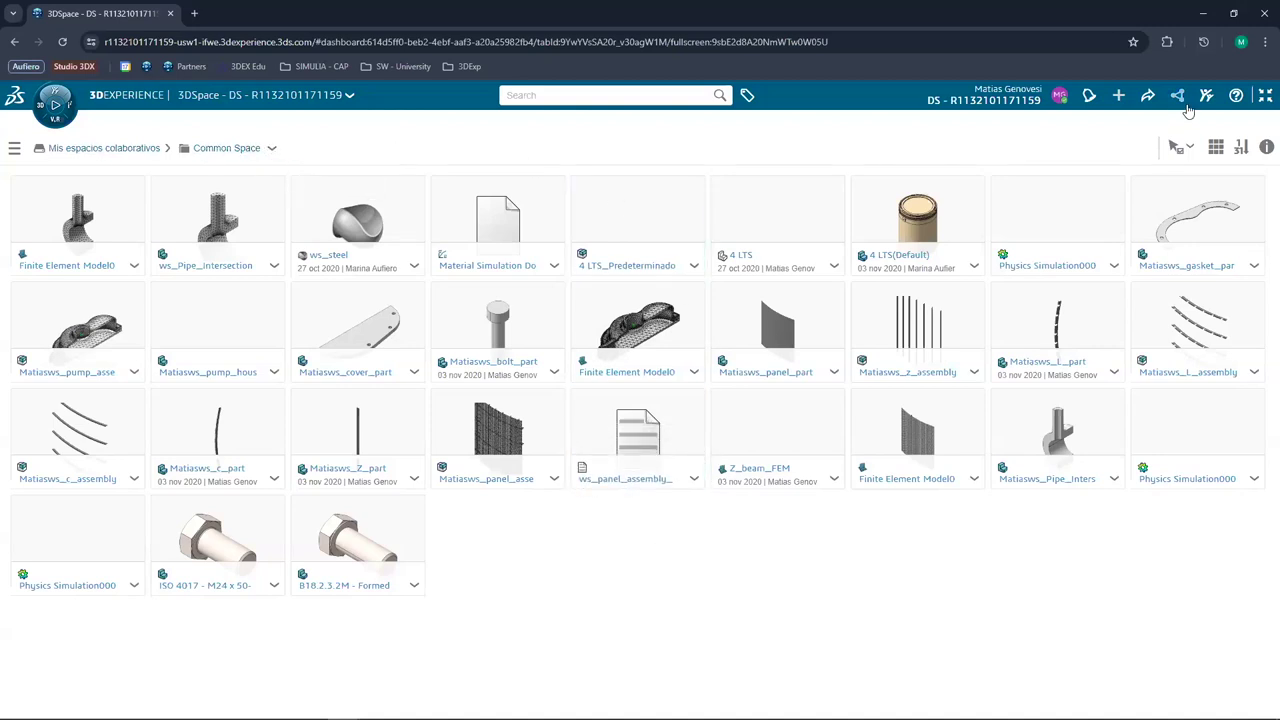
pyautogui.click(1264, 96)
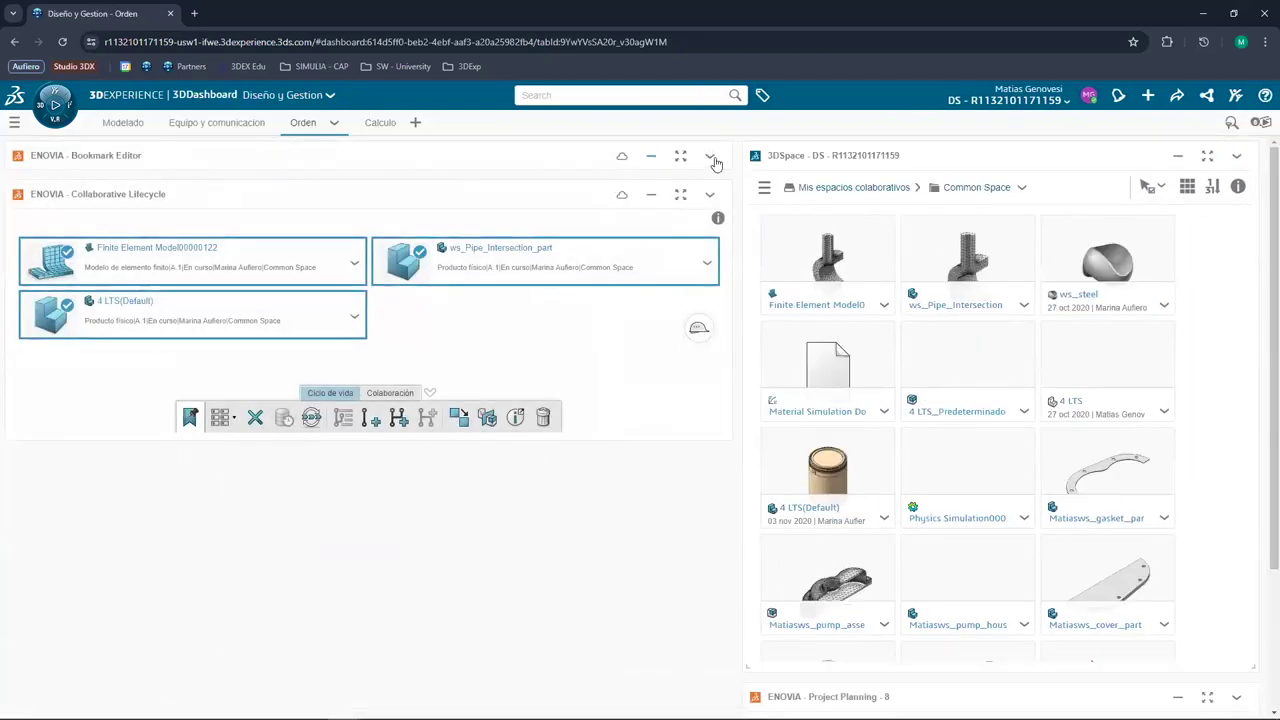
# In a full-screen Bookmark Editor, create 'Orden del Espacio Colaborativo' with spelling corrected, credential Common Space • Autor
pyautogui.click(681, 159)
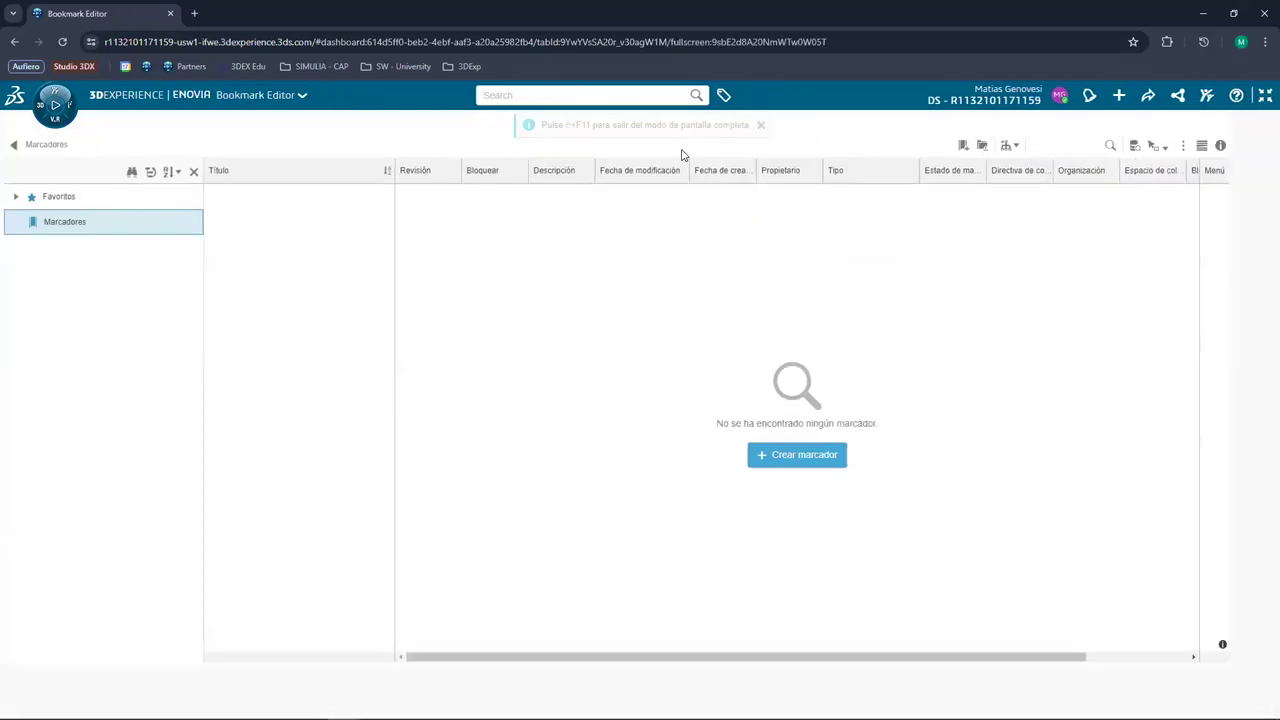
pyautogui.rightClick(55, 224)
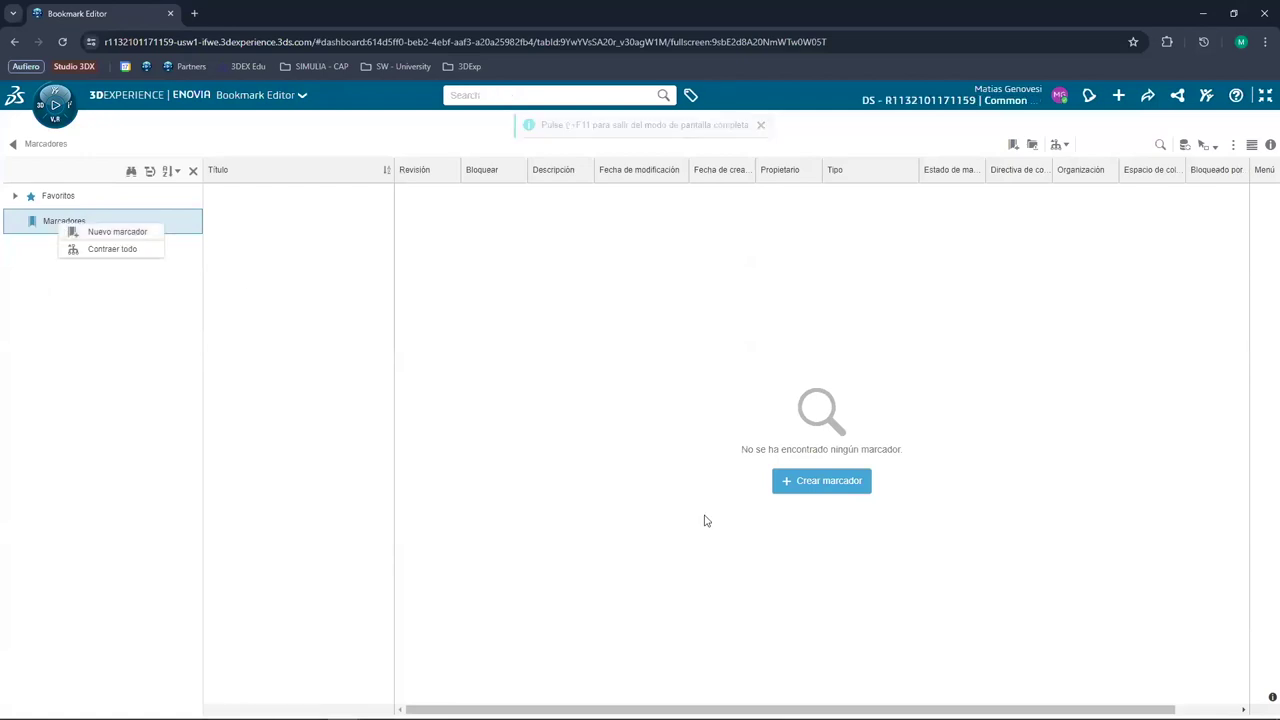
pyautogui.click(830, 483)
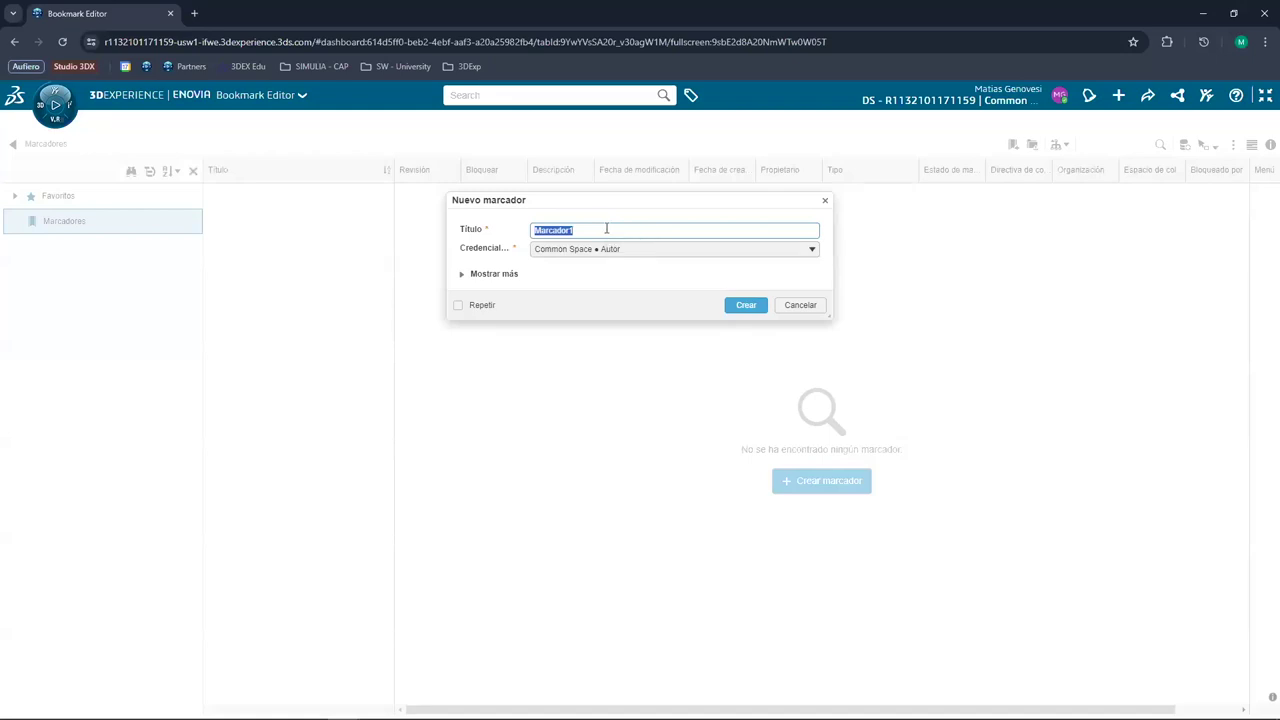
pyautogui.press('BackSpace')
pyautogui.write('Colavorativo')
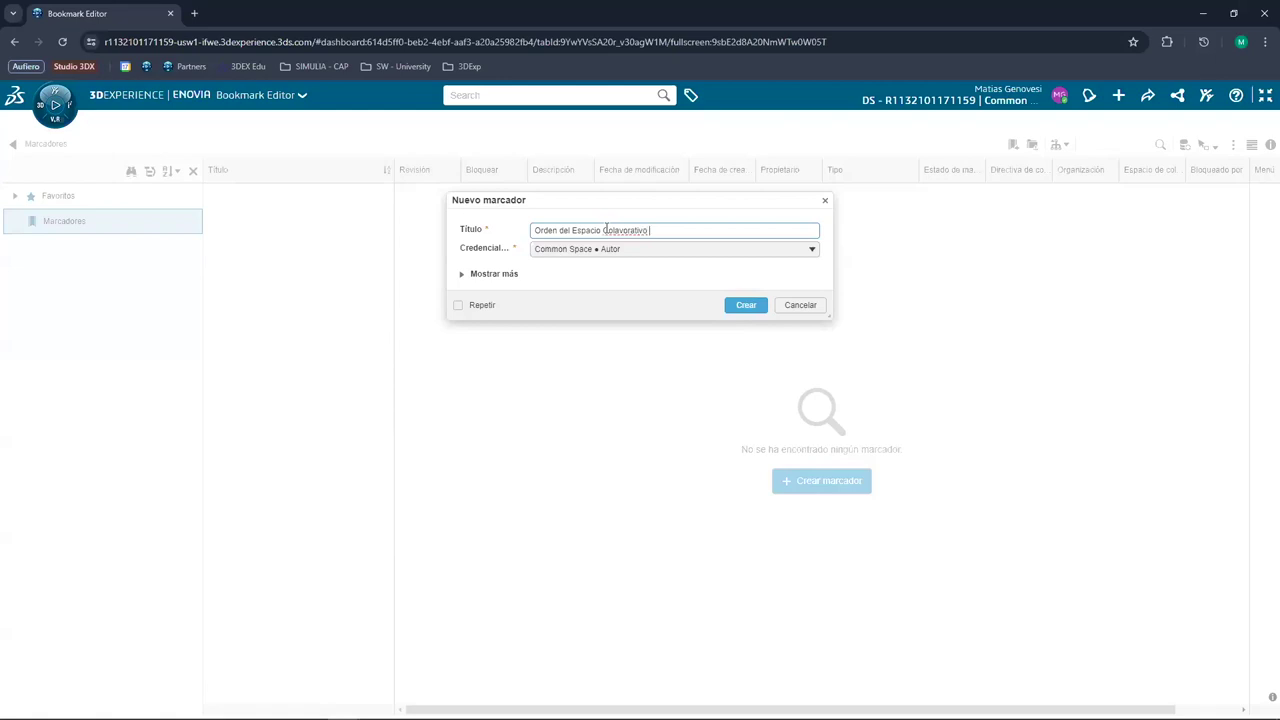
pyautogui.rightClick(627, 230)
pyautogui.click(664, 245)
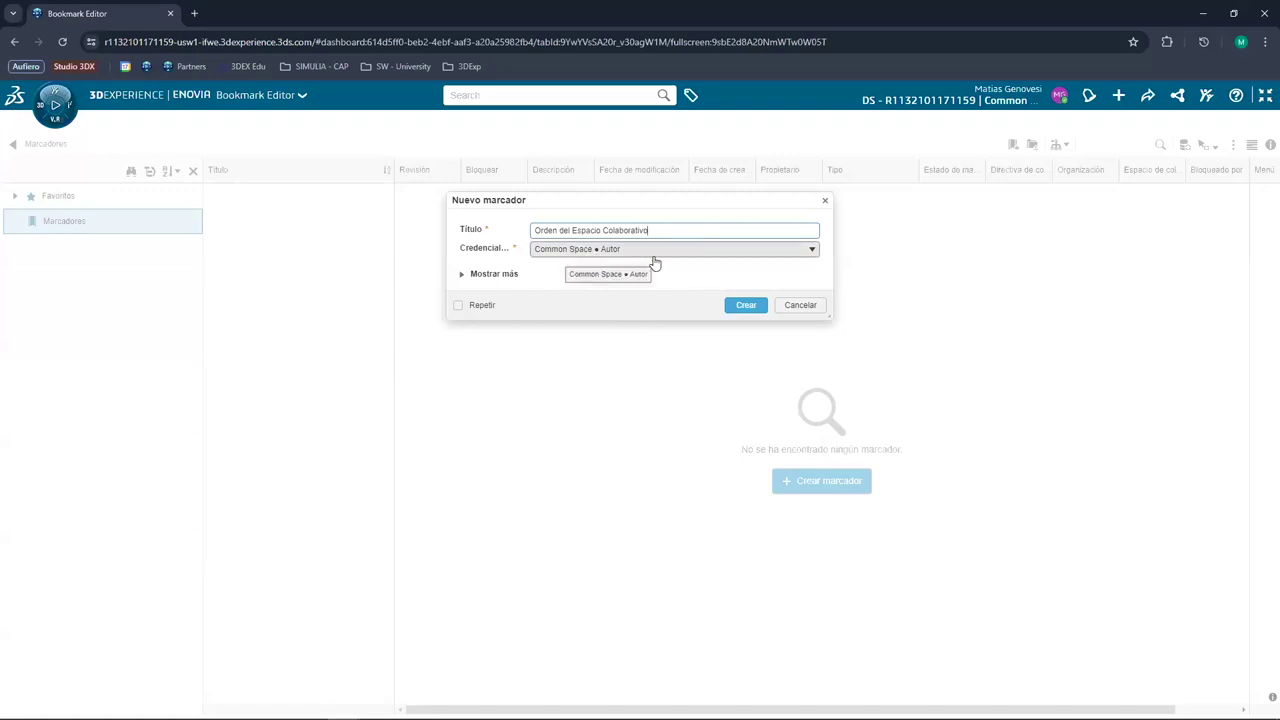
pyautogui.click(615, 250)
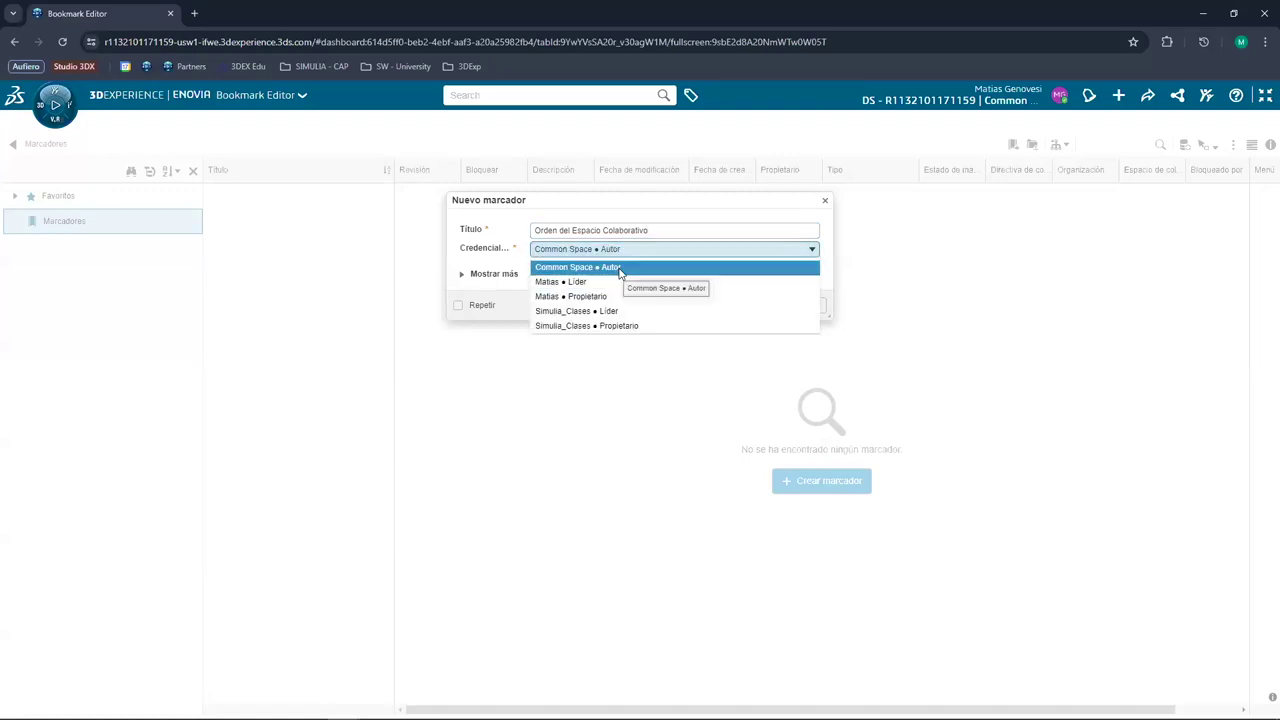
pyautogui.click(622, 267)
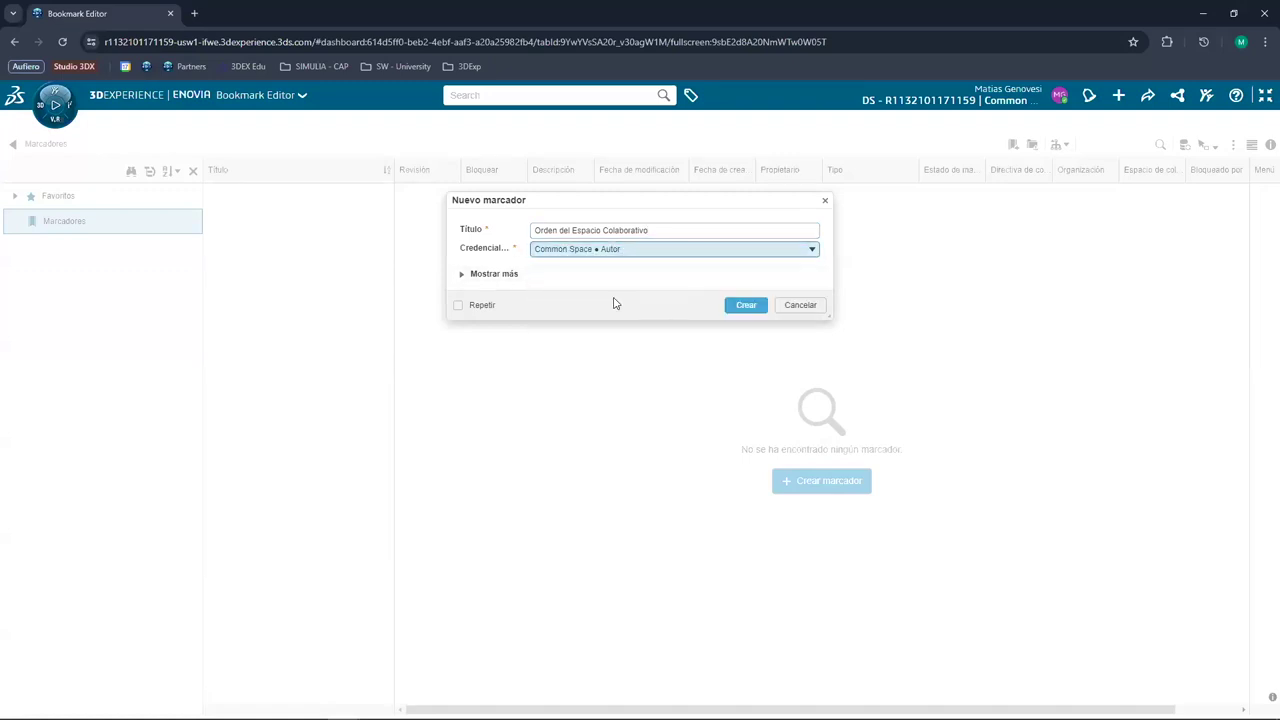
pyautogui.click(741, 309)
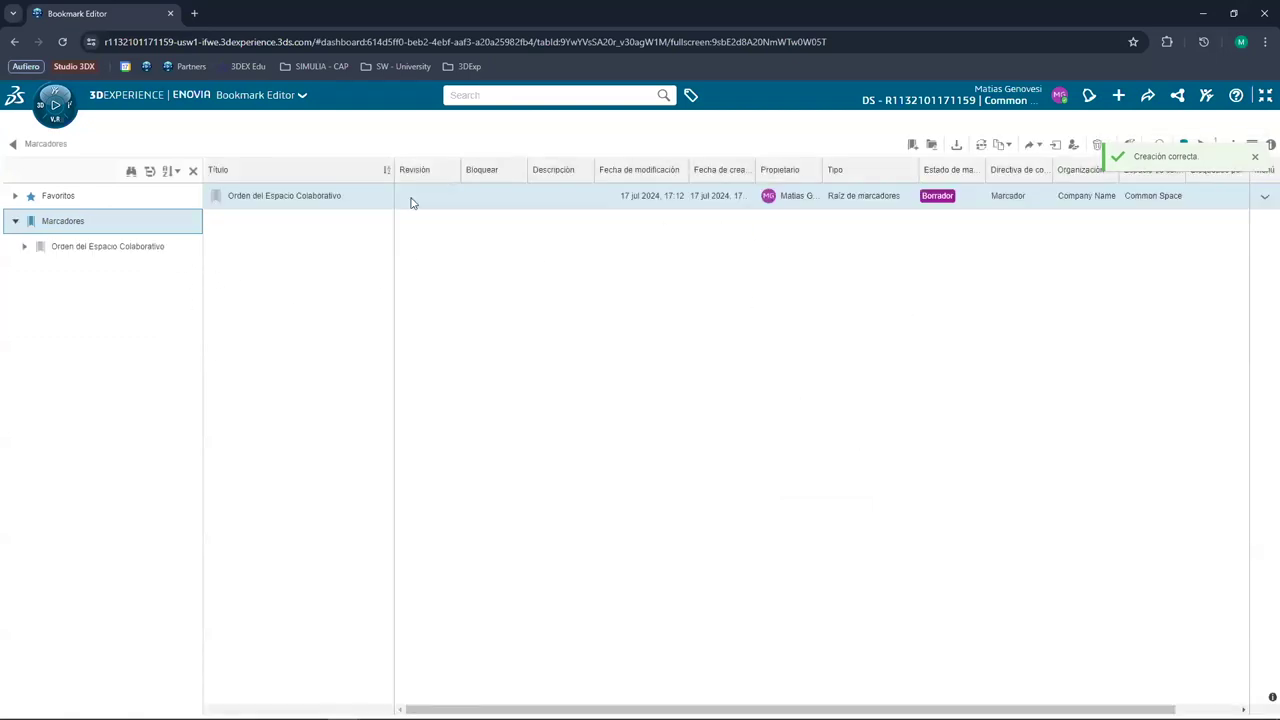
# Create a Modelos sub-bookmark inside Orden del Espacio Colaborativo
pyautogui.click(98, 250)
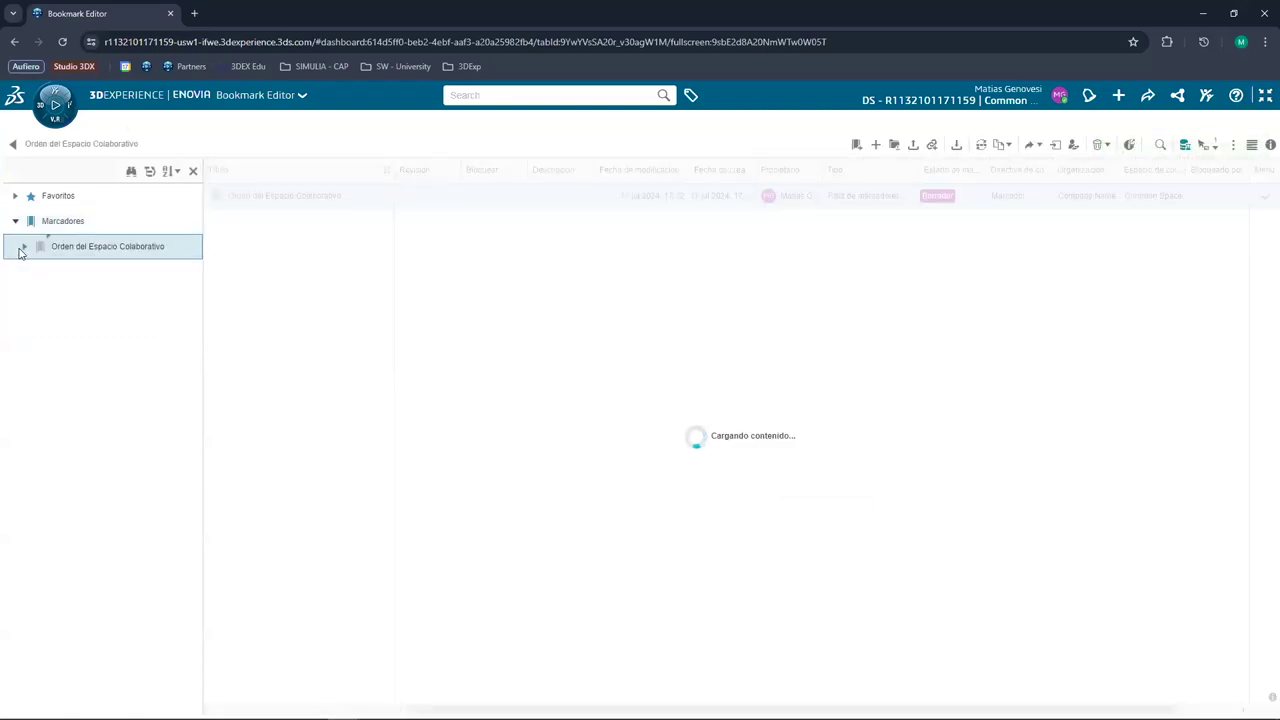
pyautogui.click(31, 297)
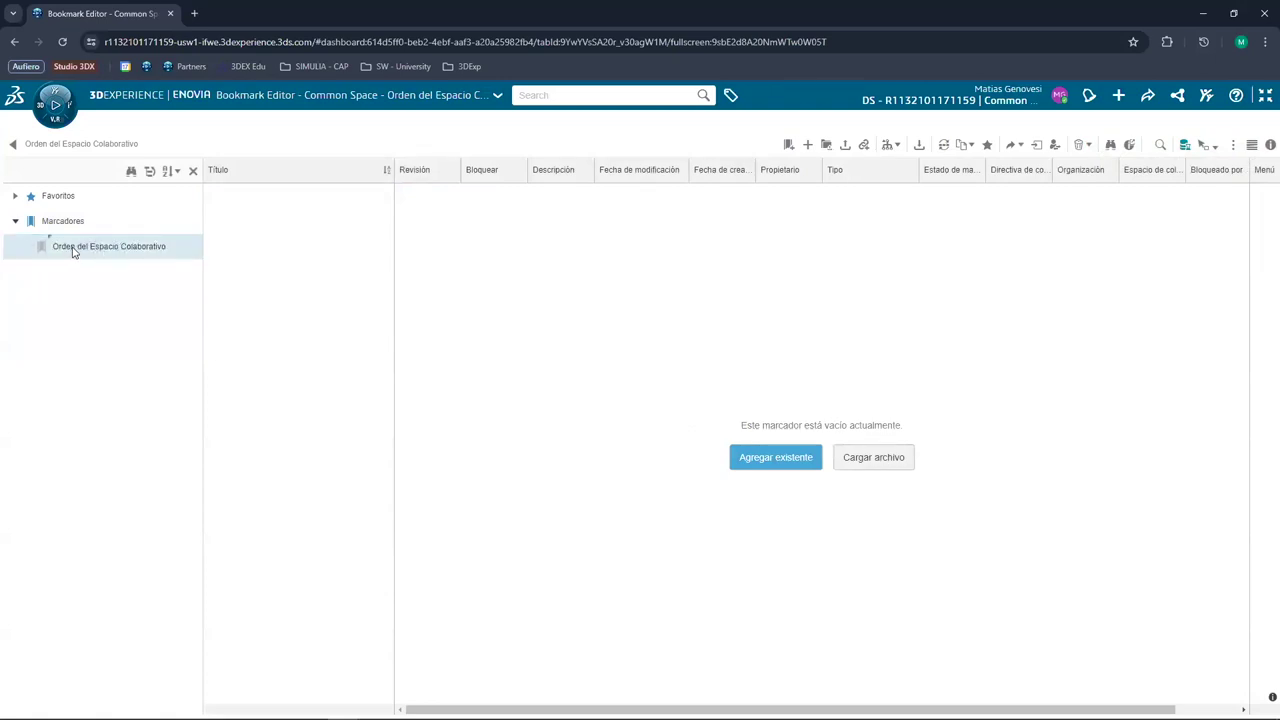
pyautogui.rightClick(72, 250)
pyautogui.click(83, 247)
pyautogui.rightClick(100, 250)
pyautogui.click(159, 255)
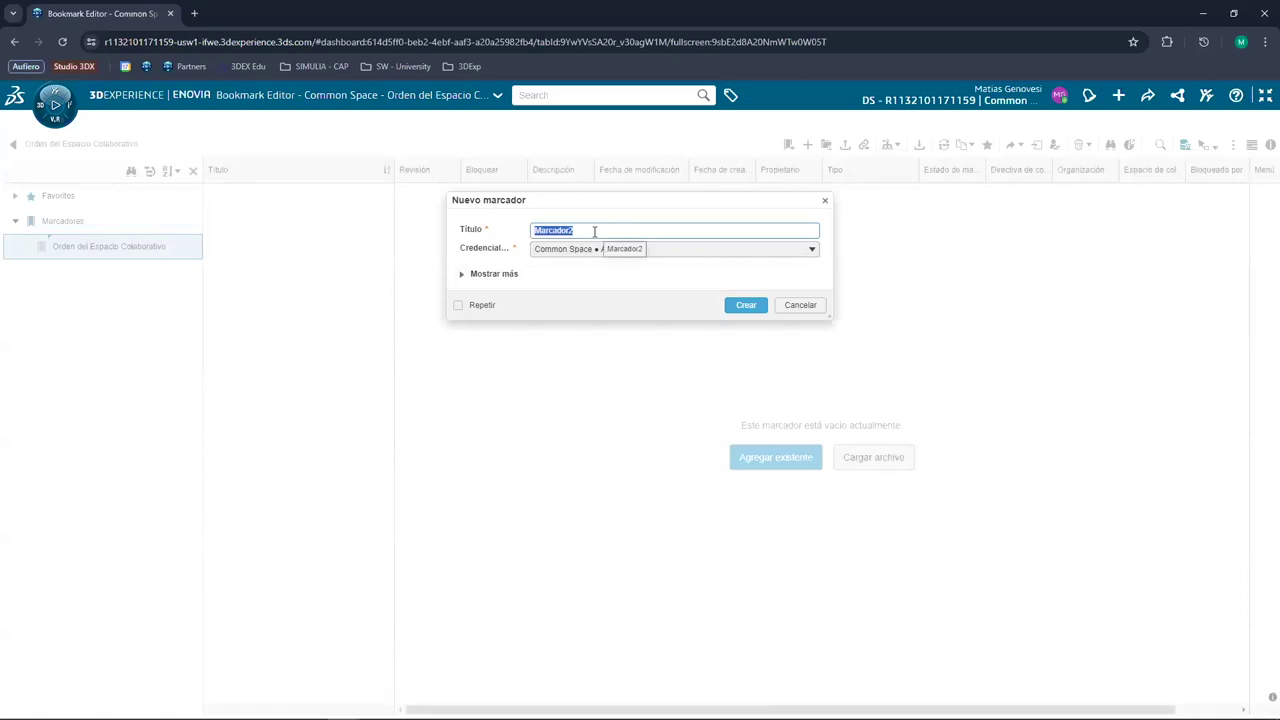
pyautogui.write('Modelos')
pyautogui.click(752, 307)
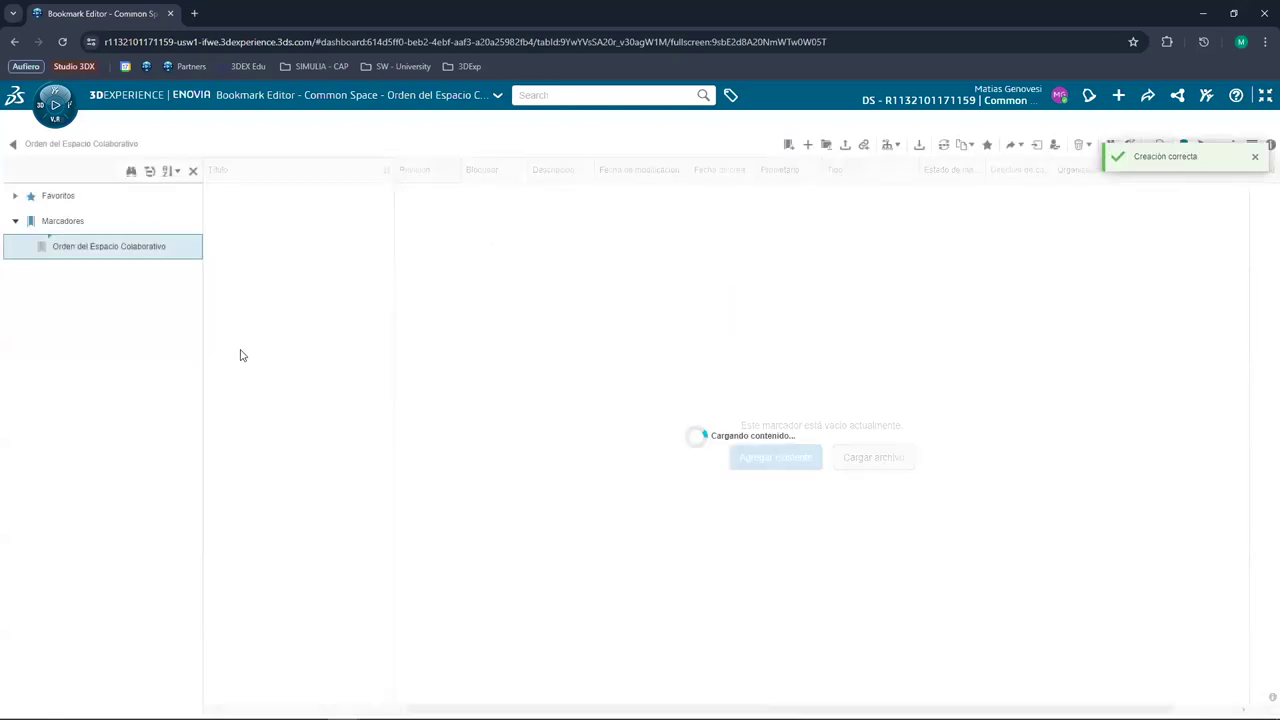
# Add Material and Sim sub-bookmarks beside Modelos, then open the empty Material bookmark
pyautogui.rightClick(73, 254)
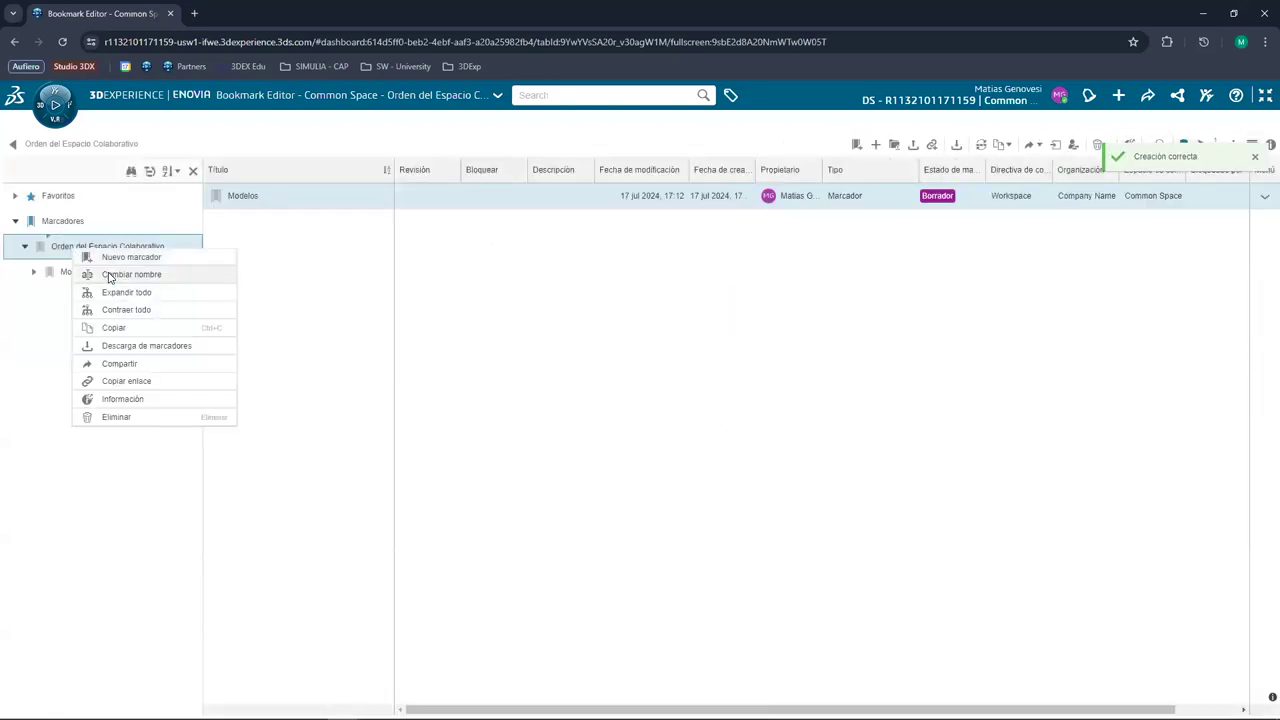
pyautogui.click(148, 261)
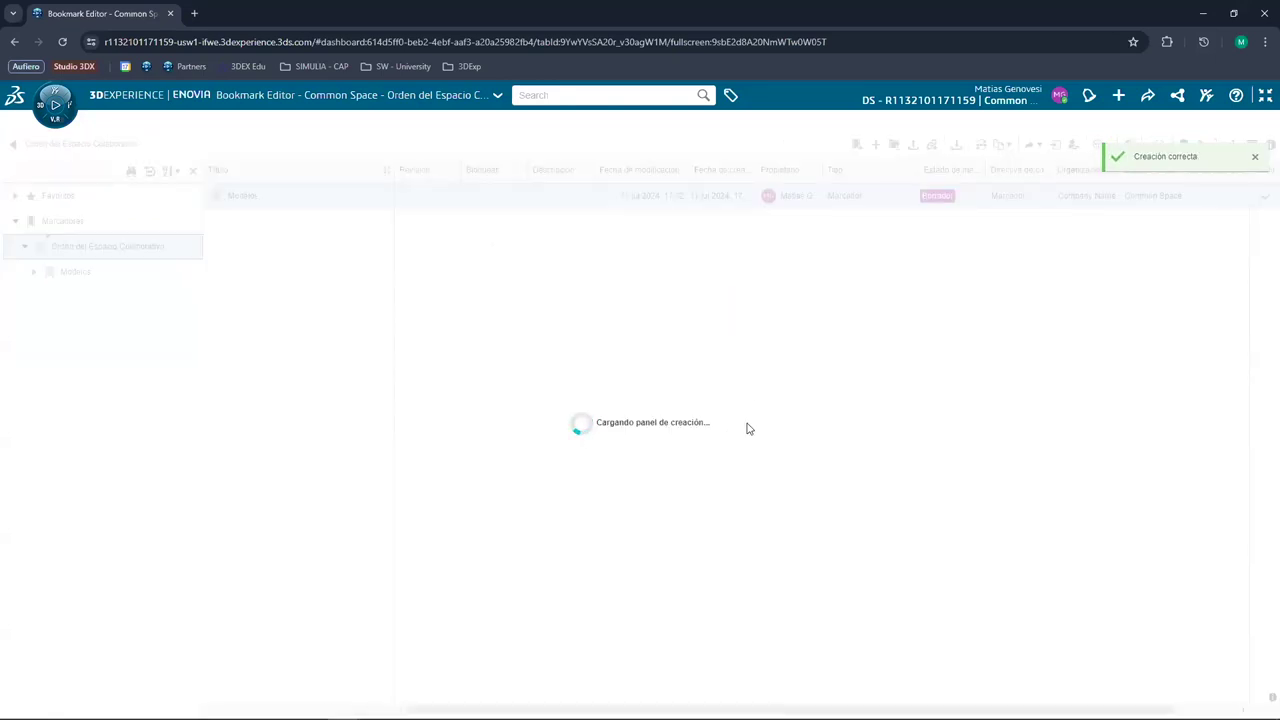
pyautogui.write('Material')
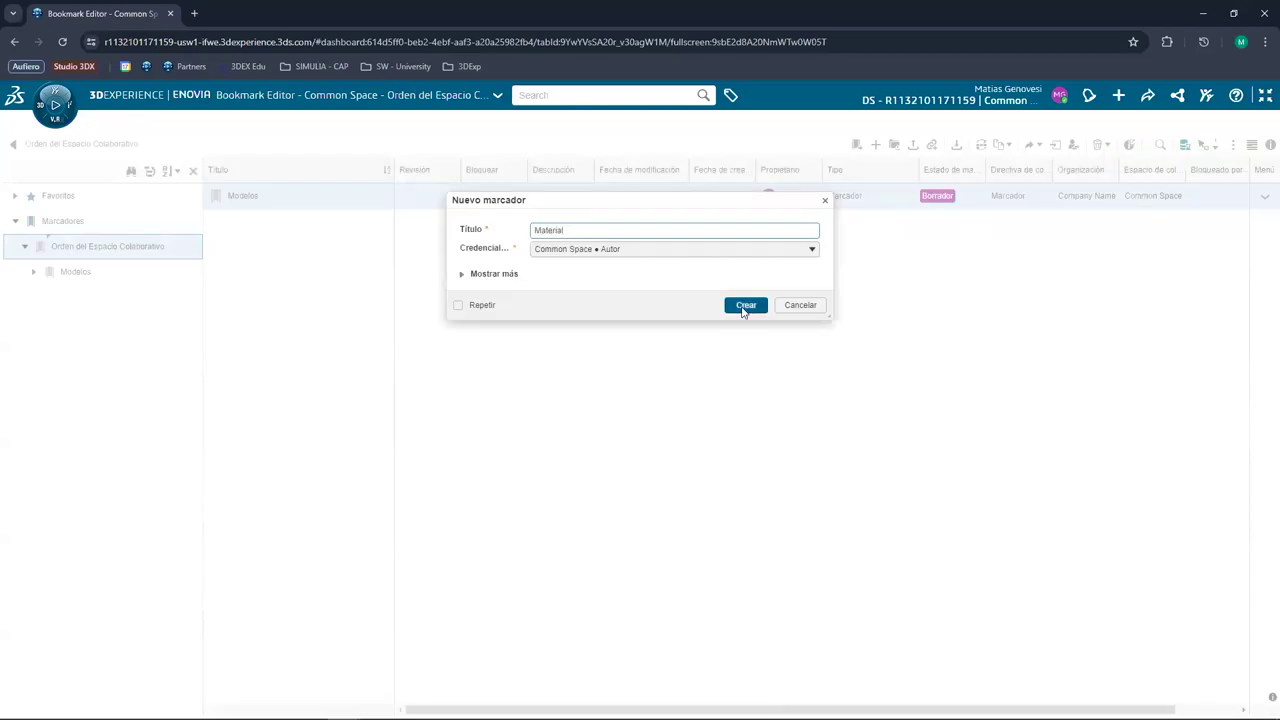
pyautogui.click(745, 305)
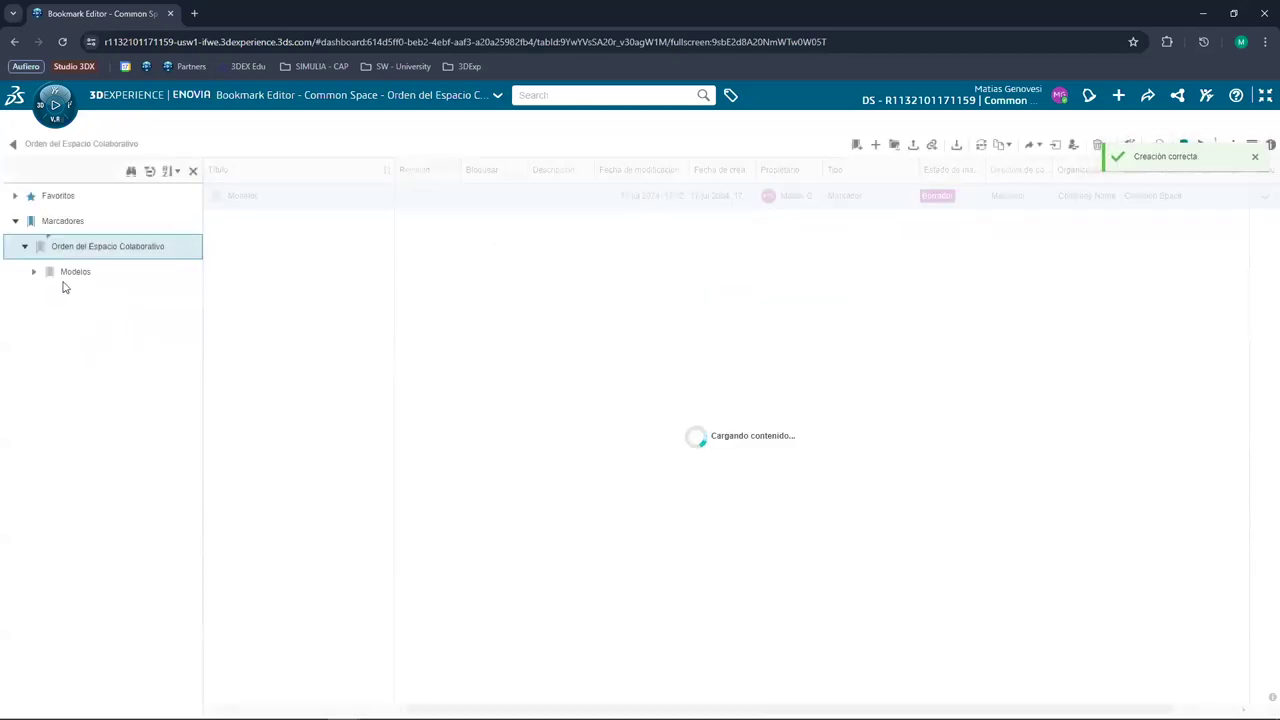
pyautogui.rightClick(82, 250)
pyautogui.click(138, 263)
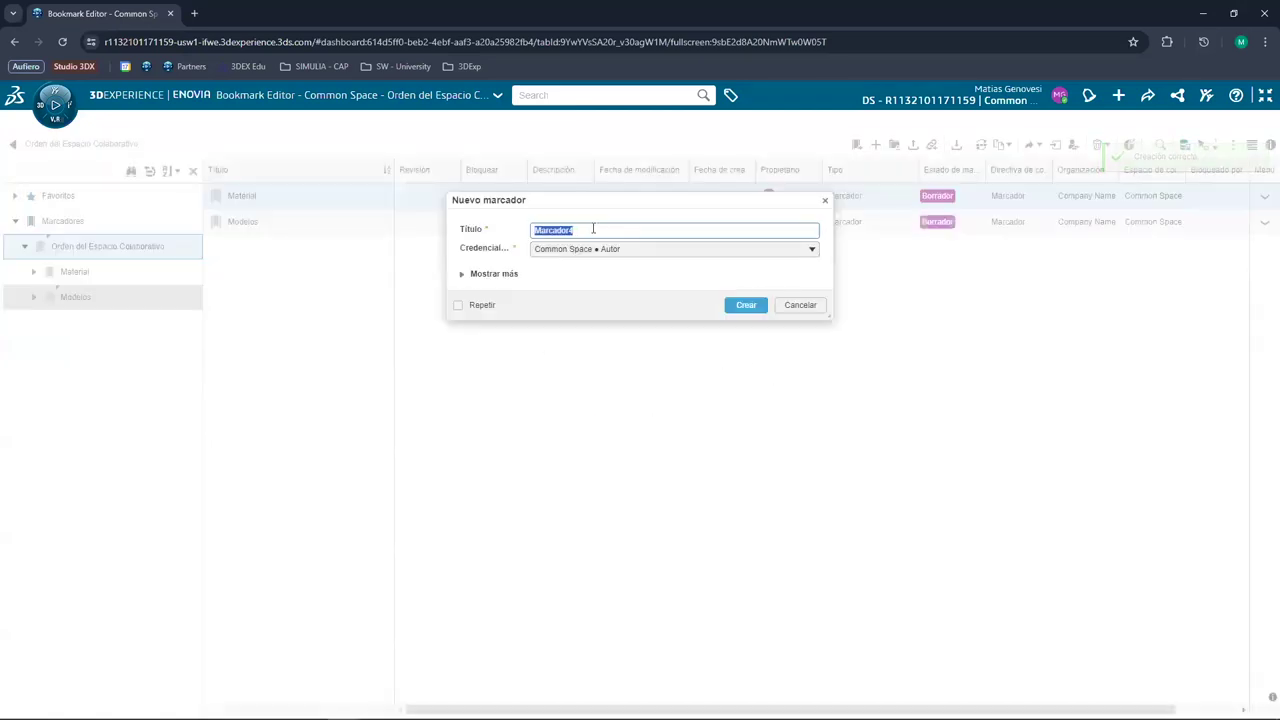
pyautogui.click(746, 306)
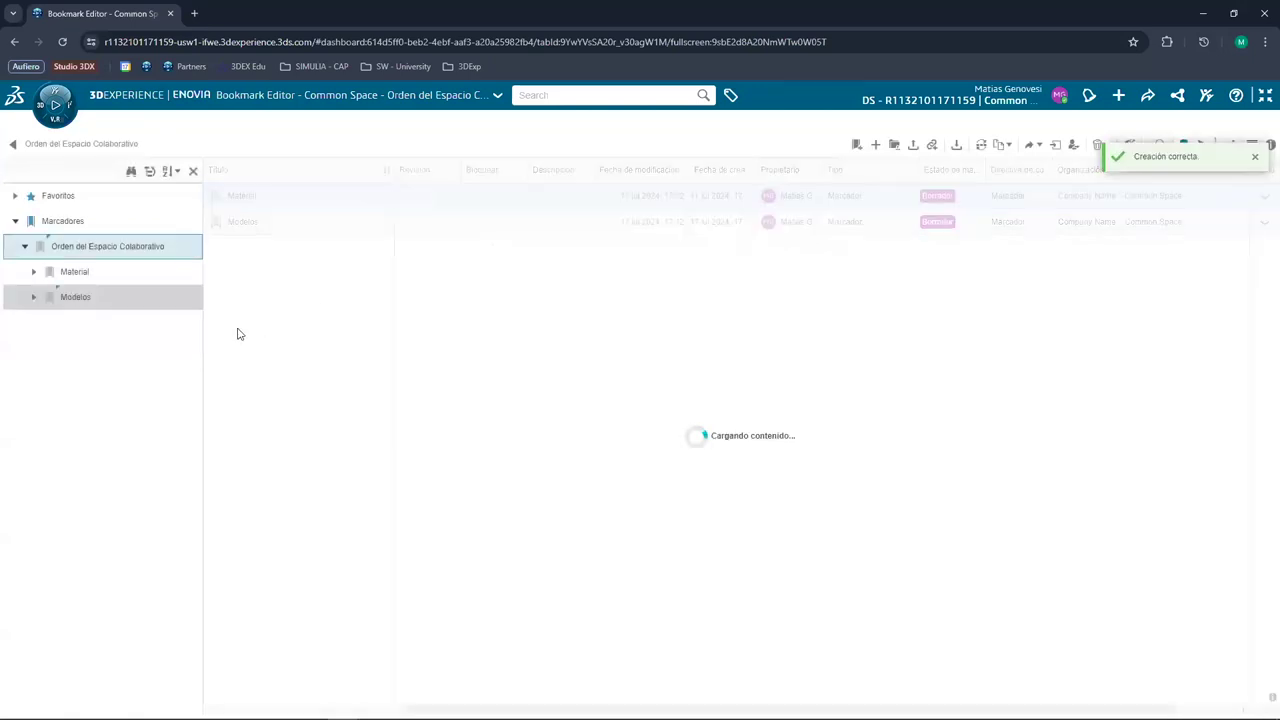
pyautogui.click(88, 277)
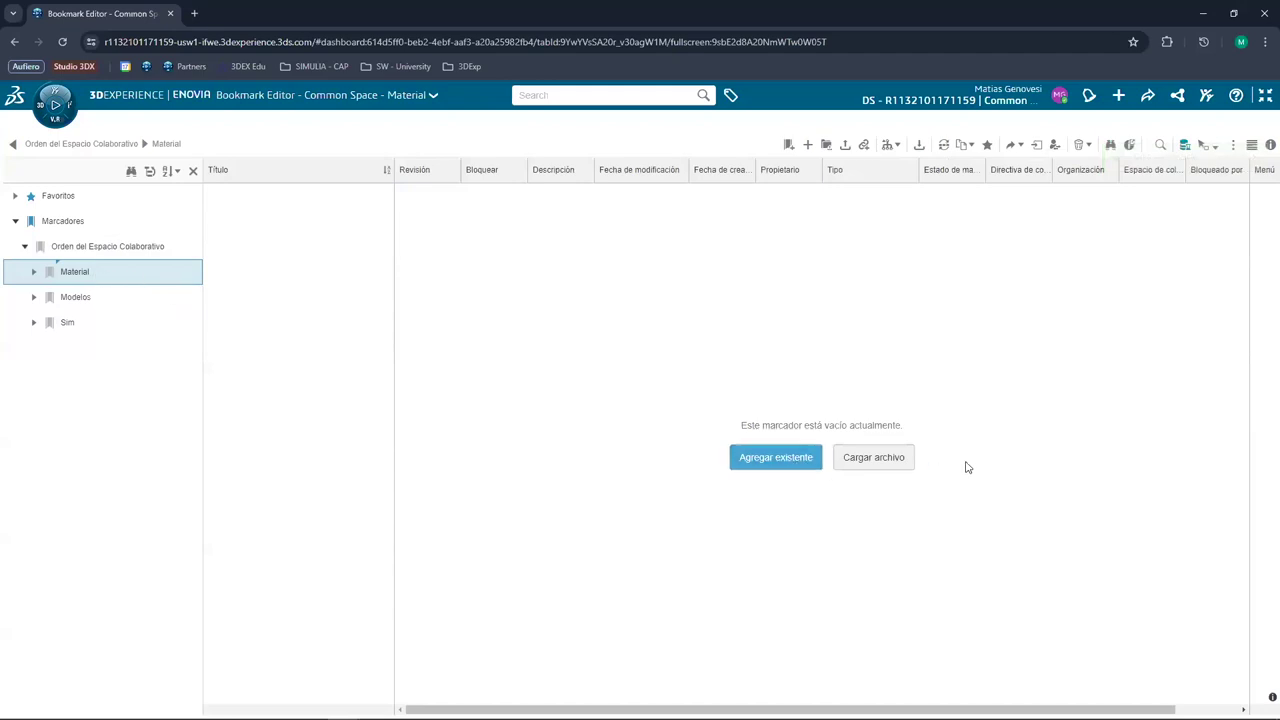
# Leave full screen and file the ws_steel part (revision A.1) into the Material bookmark
pyautogui.click(1264, 97)
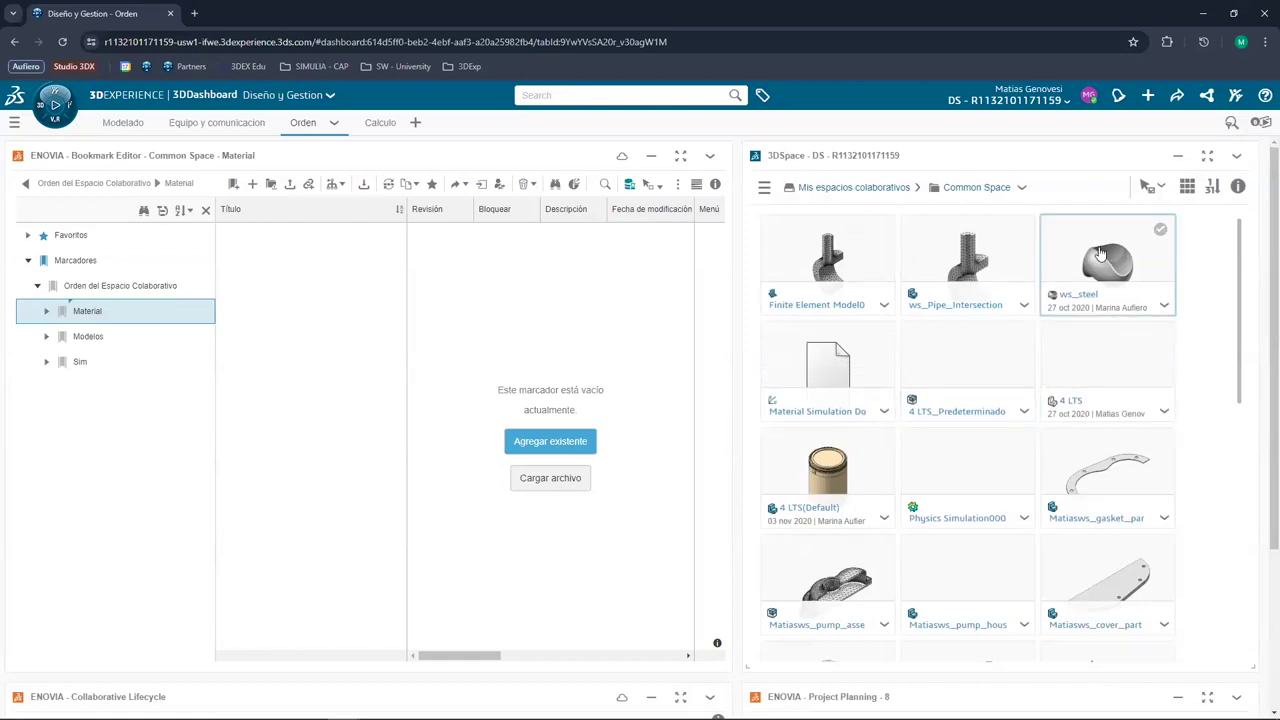
pyautogui.moveTo(1120, 260); pyautogui.dragTo(577, 351)
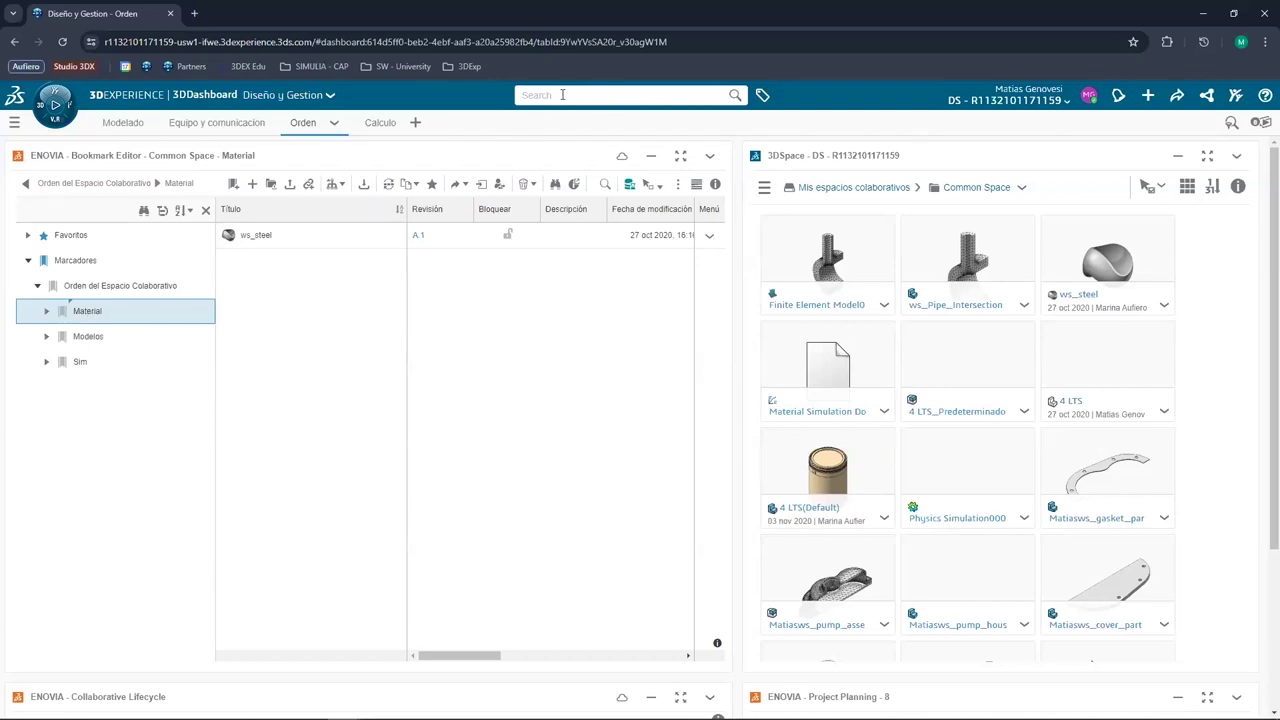
# Select Material Simulation and two Physics Simulation000 items and drag them into the Sim bookmark
pyautogui.click(93, 366)
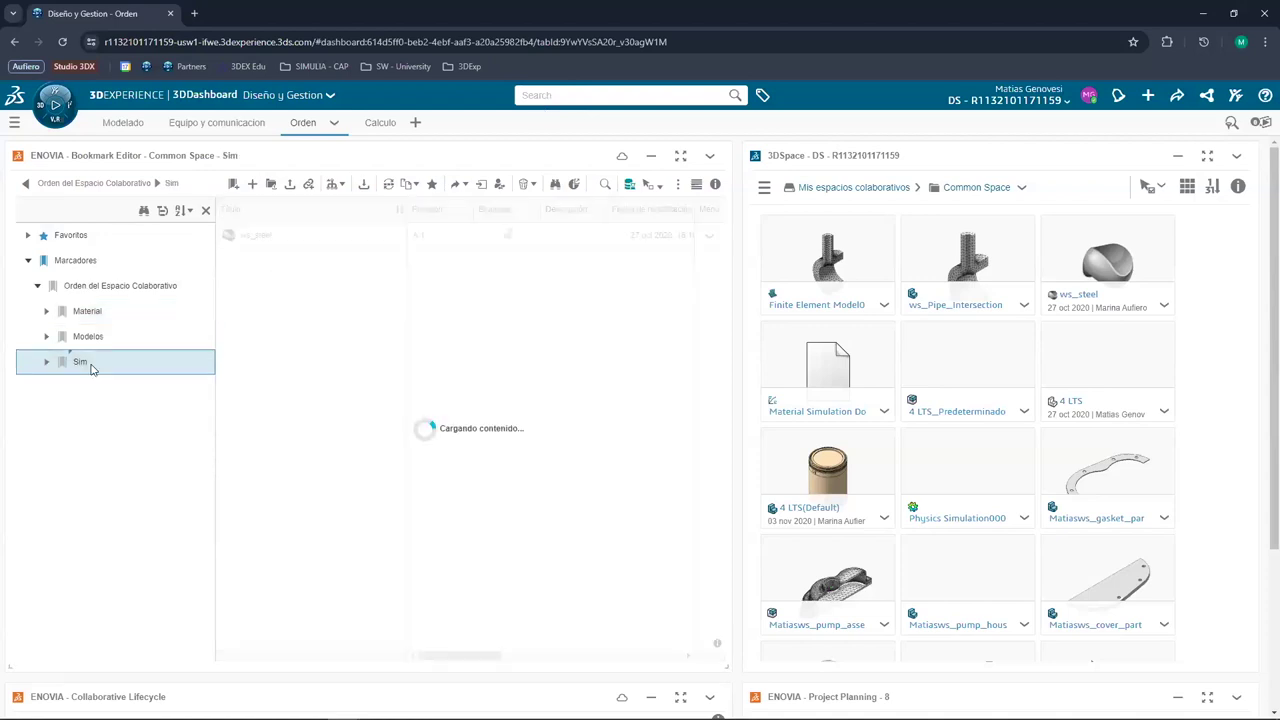
pyautogui.click(845, 358)
pyautogui.click(984, 478)
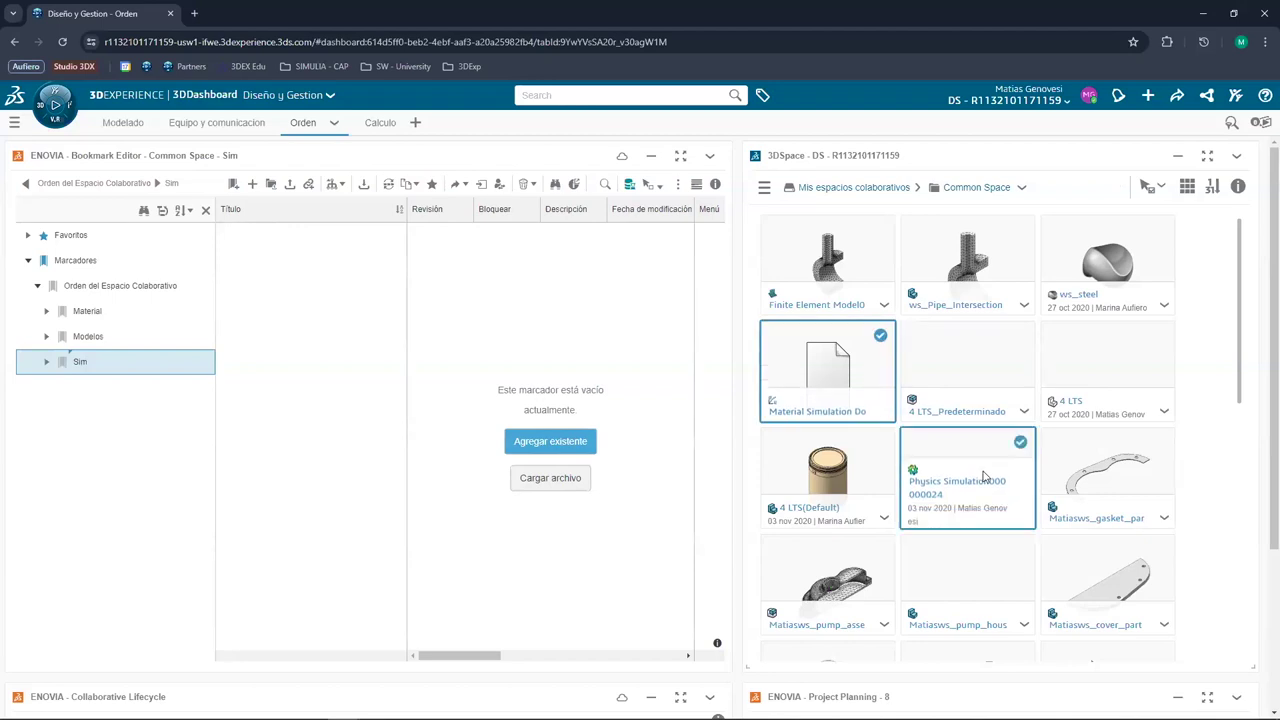
pyautogui.scroll(-2, 975, 473)
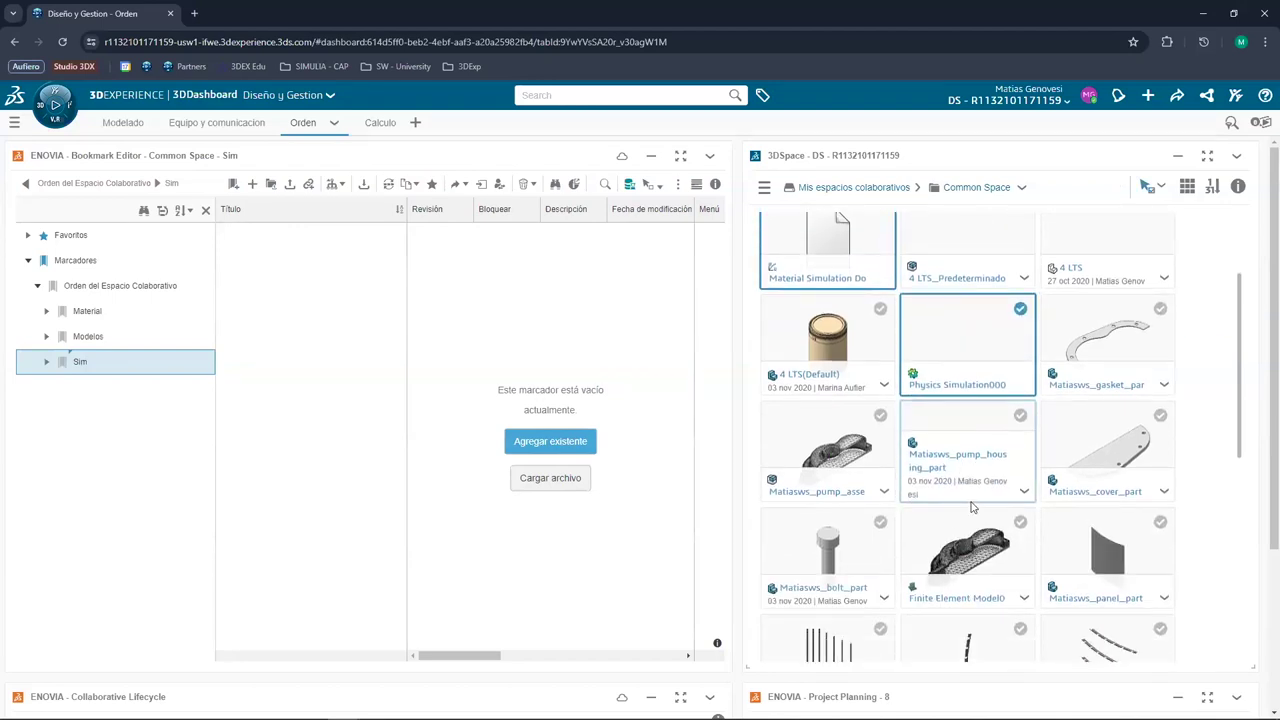
pyautogui.scroll(-2, 970, 510)
pyautogui.scroll(-2, 971, 514)
pyautogui.scroll(-2, 974, 509)
pyautogui.scroll(-1, 1062, 527)
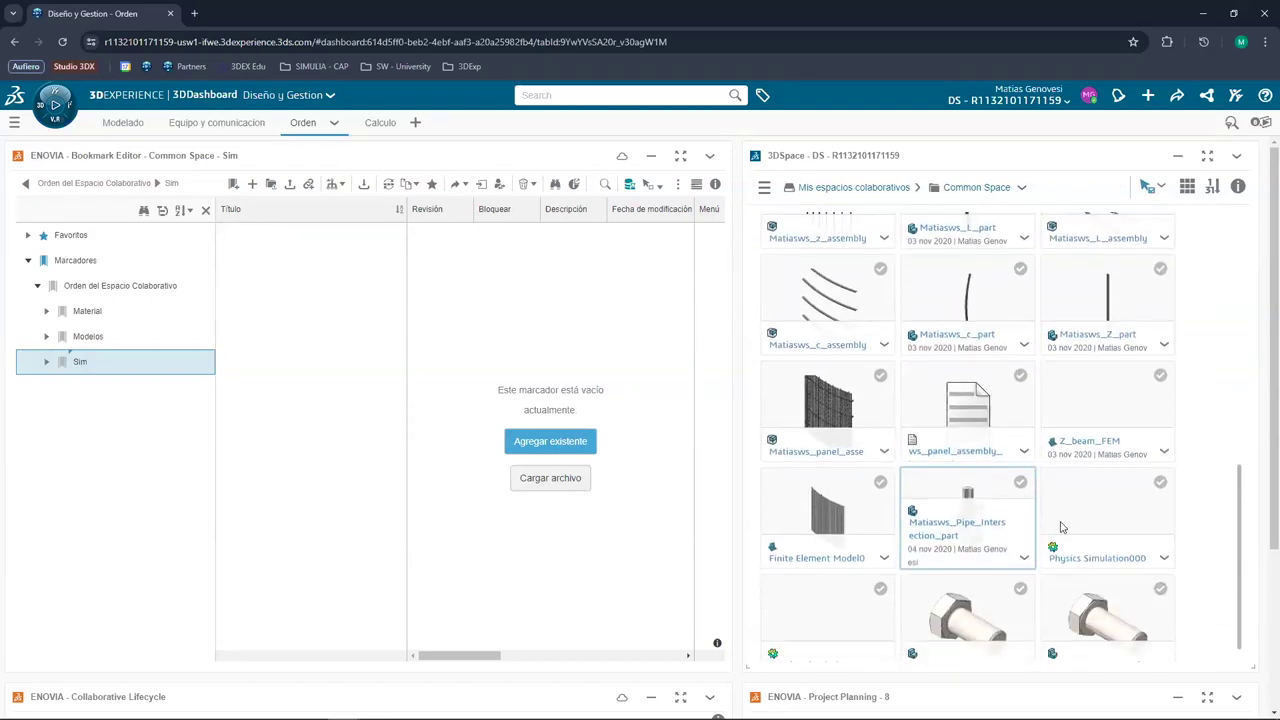
pyautogui.click(1102, 486)
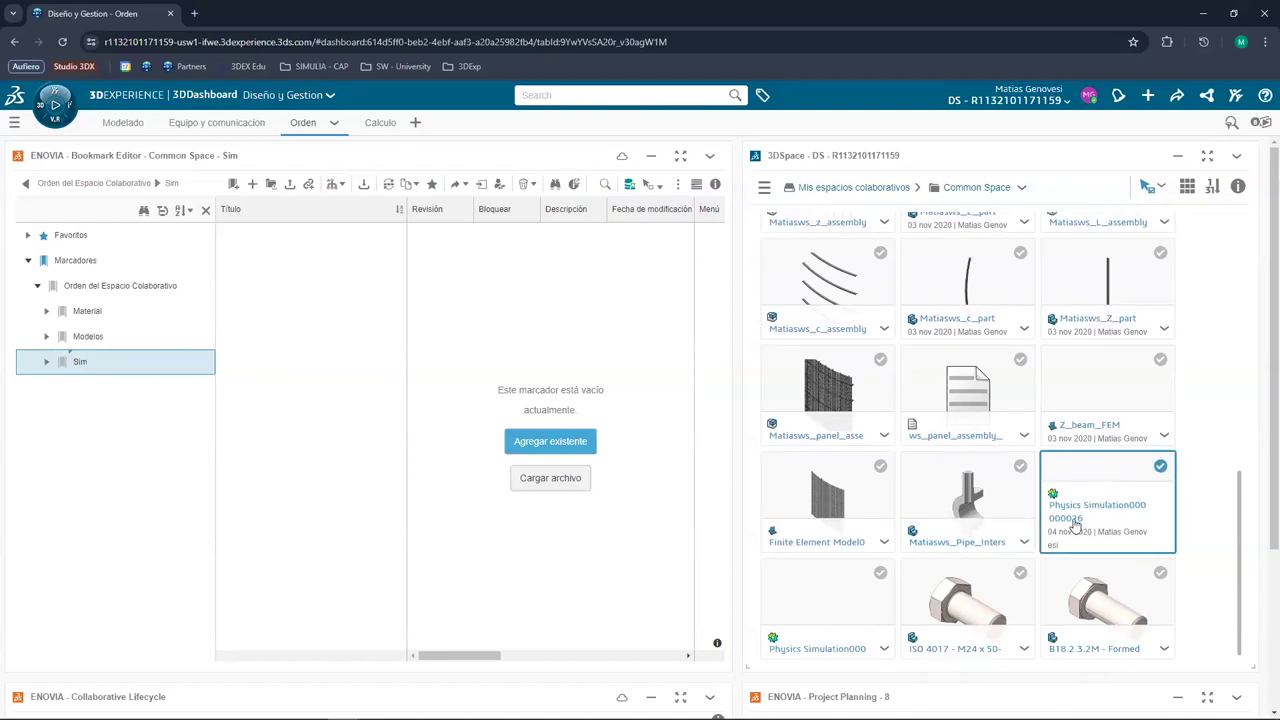
pyautogui.moveTo(1075, 525); pyautogui.dragTo(520, 328)
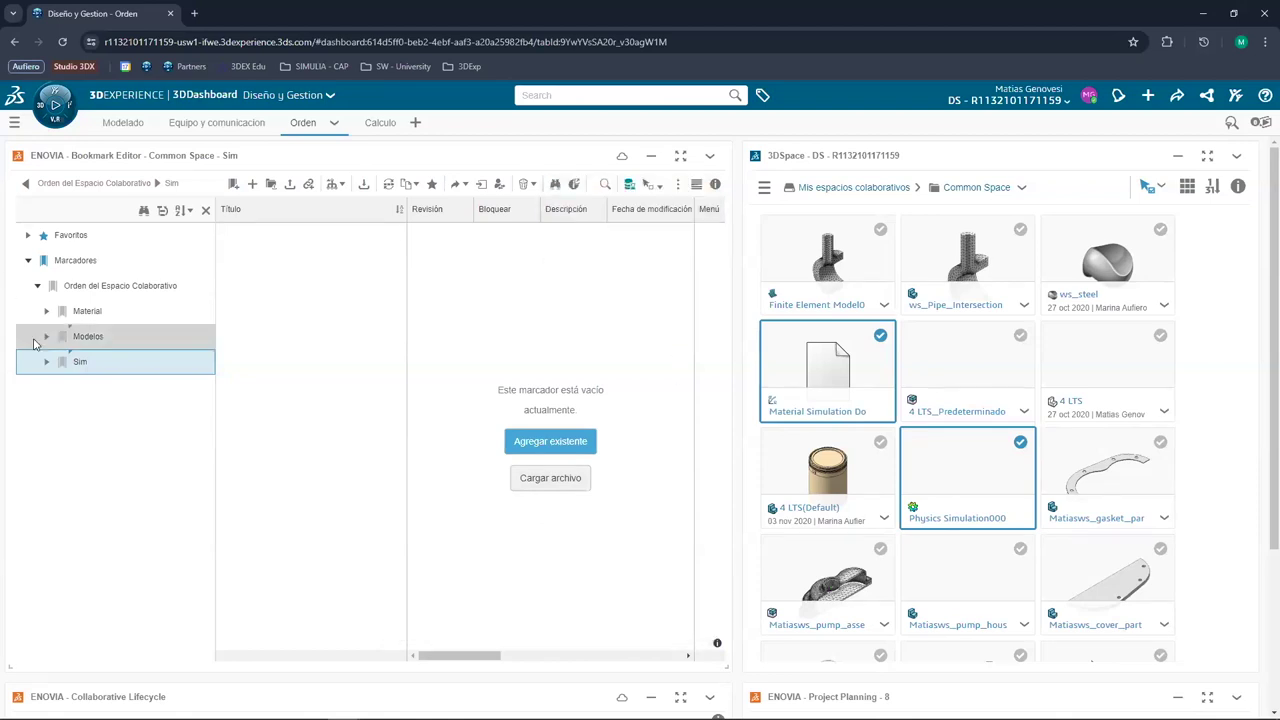
# File Finite Element Model00000122 and ws_Pipe_Intersection_part into the Modelos bookmark
pyautogui.click(95, 337)
pyautogui.click(880, 229)
pyautogui.click(1020, 229)
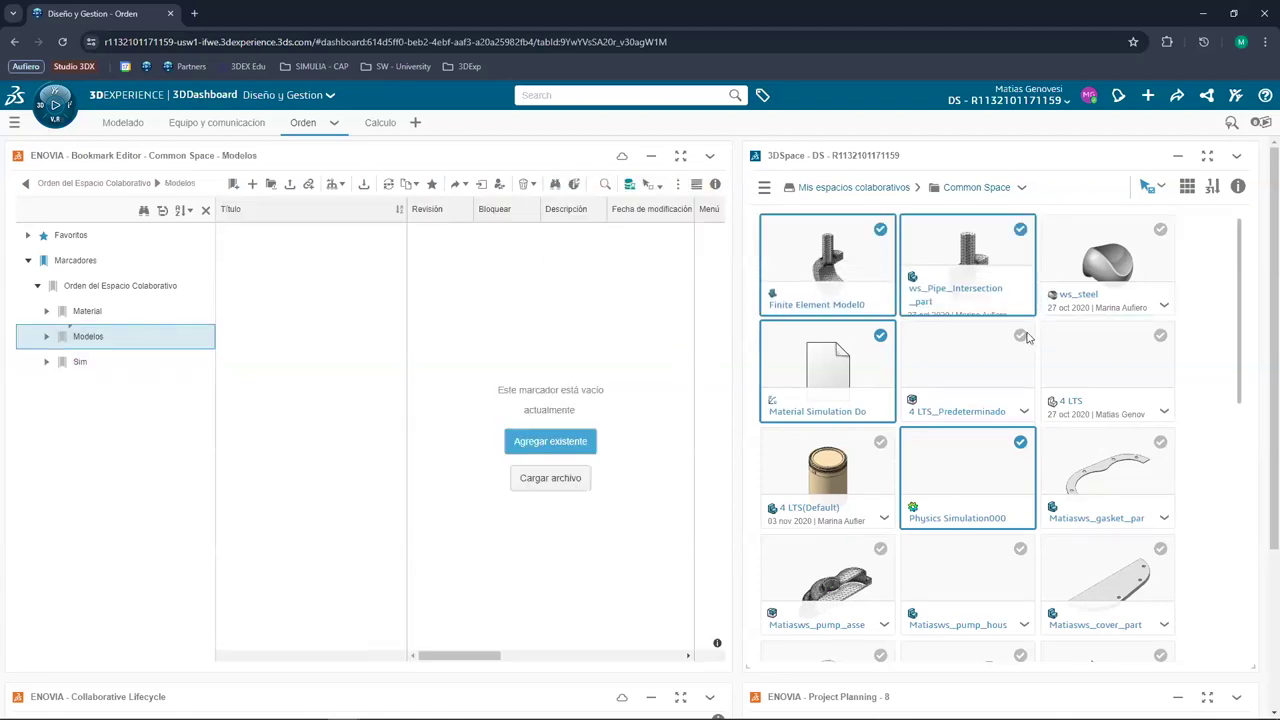
pyautogui.click(881, 337)
pyautogui.click(1020, 441)
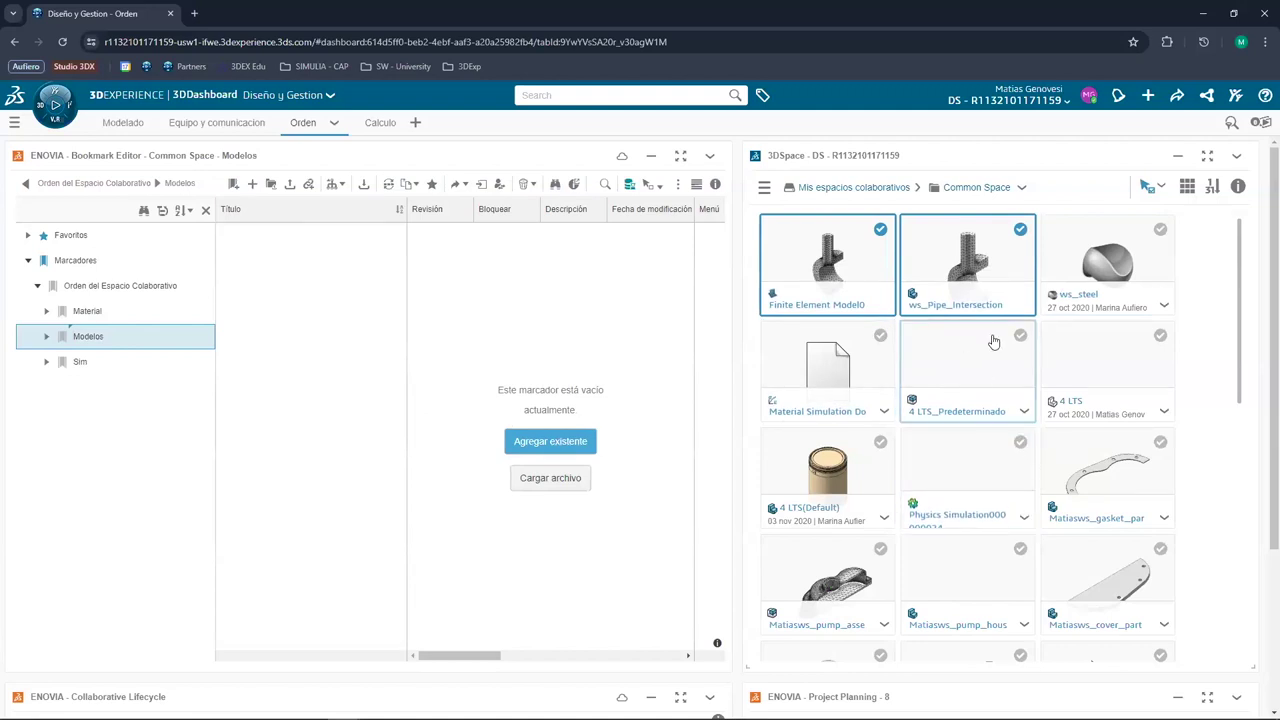
pyautogui.scroll(-6, 1180, 403)
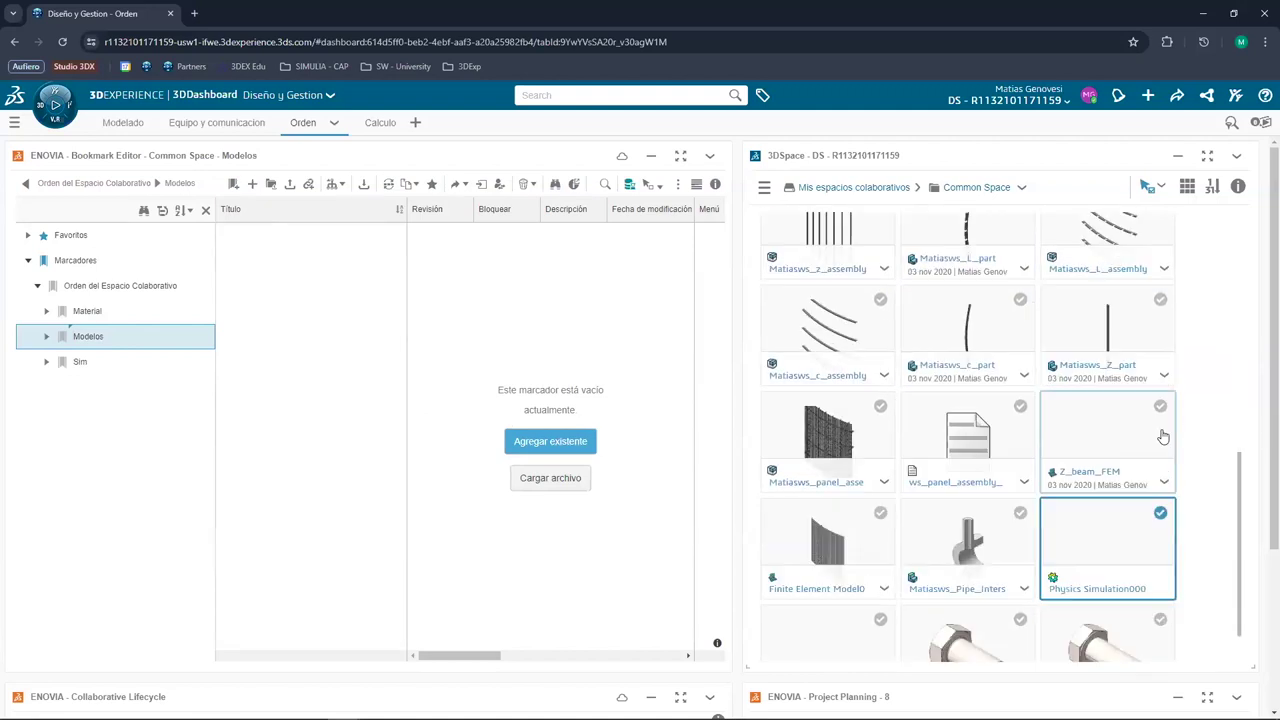
pyautogui.scroll(-3, 1157, 432)
pyautogui.scroll(5, 1160, 345)
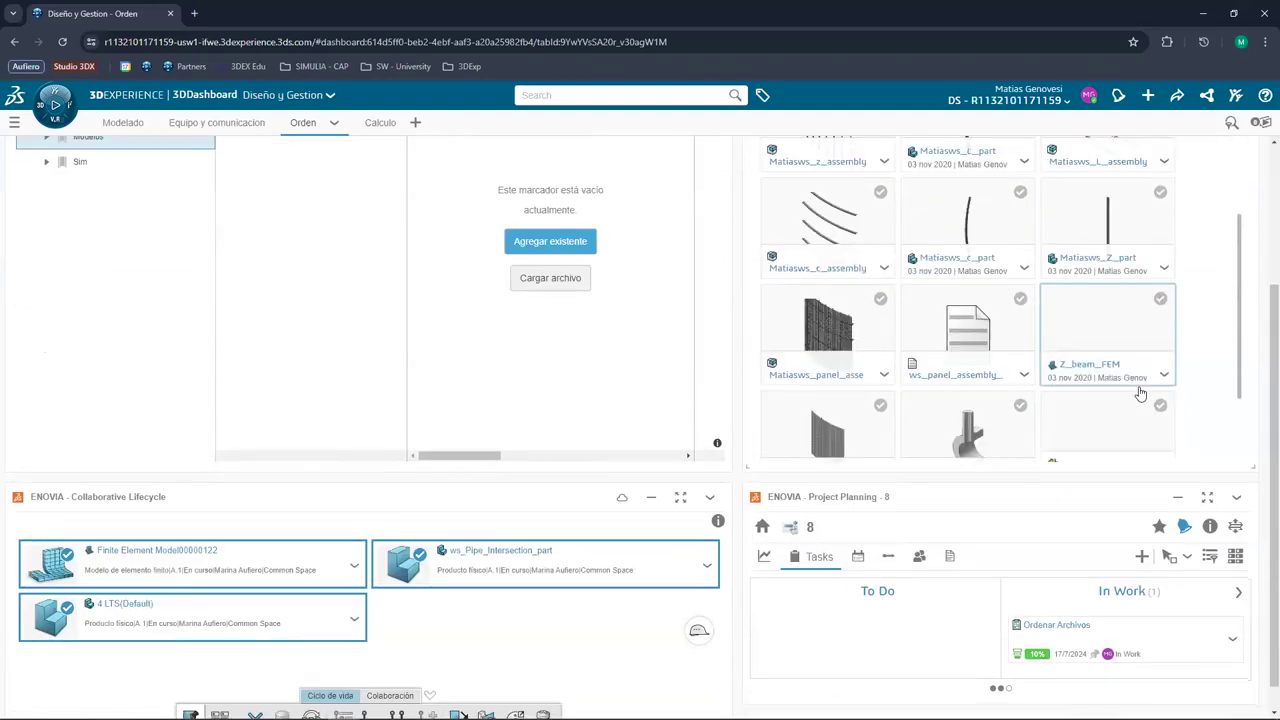
pyautogui.scroll(5, 1159, 341)
pyautogui.moveTo(968, 290); pyautogui.dragTo(491, 317)
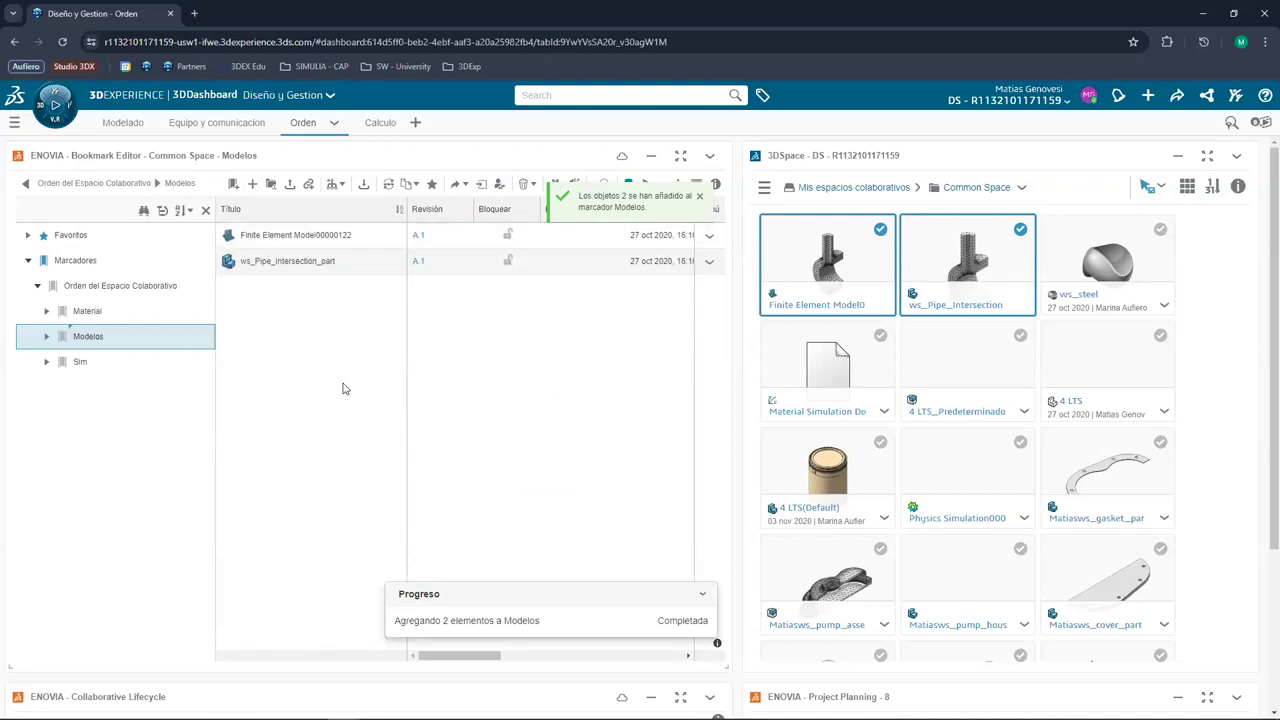
pyautogui.click(290, 235)
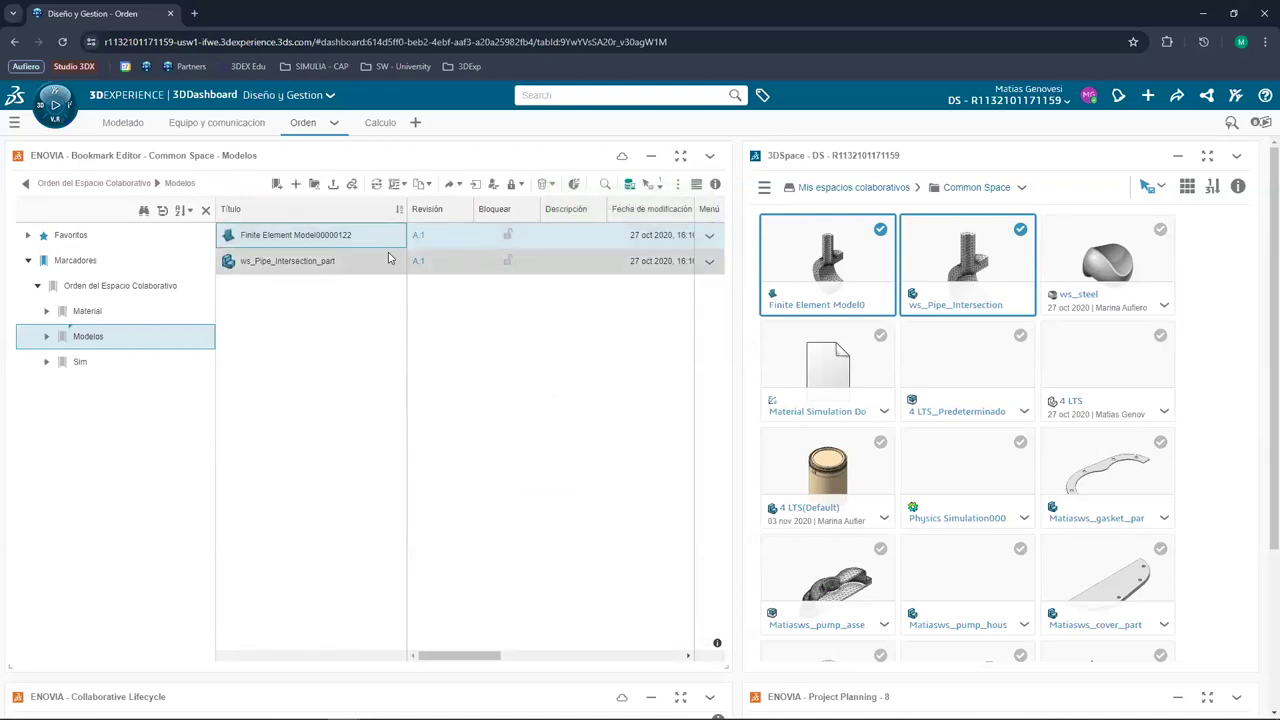
# Try deleting Finite Element Model00000122, close the error report, then view the Material bookmark
pyautogui.click(542, 185)
pyautogui.click(436, 464)
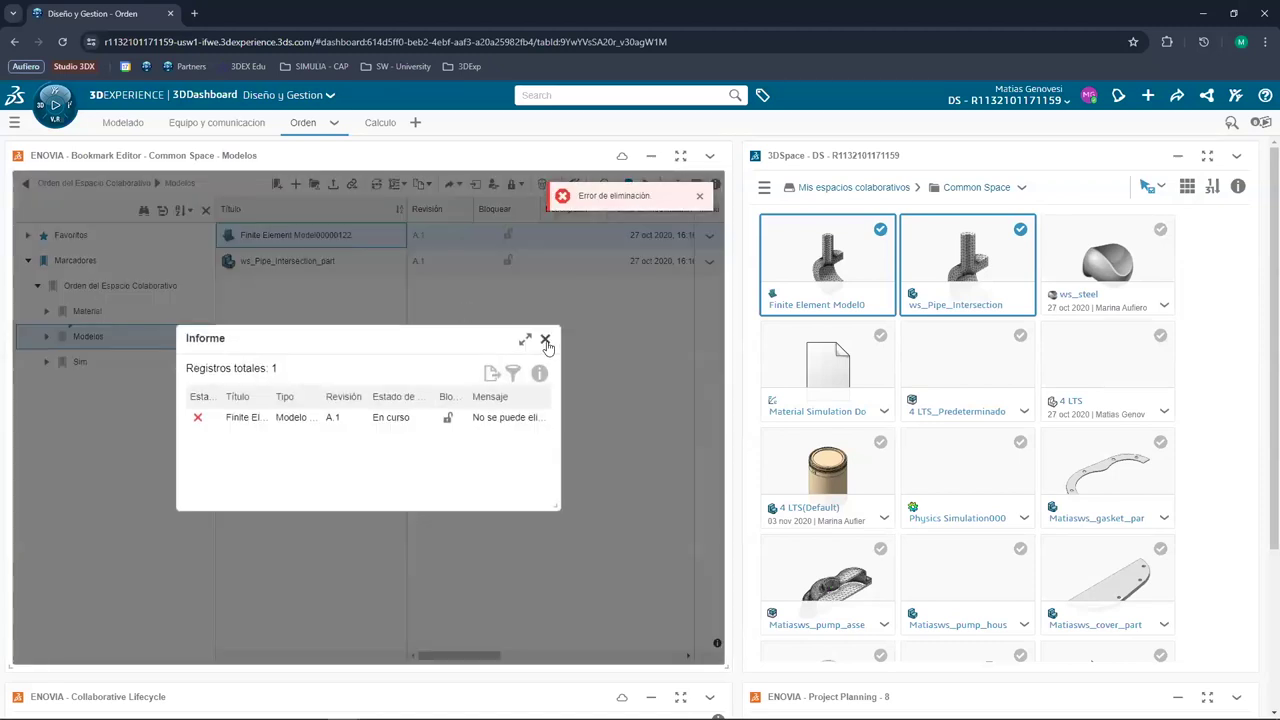
pyautogui.click(545, 342)
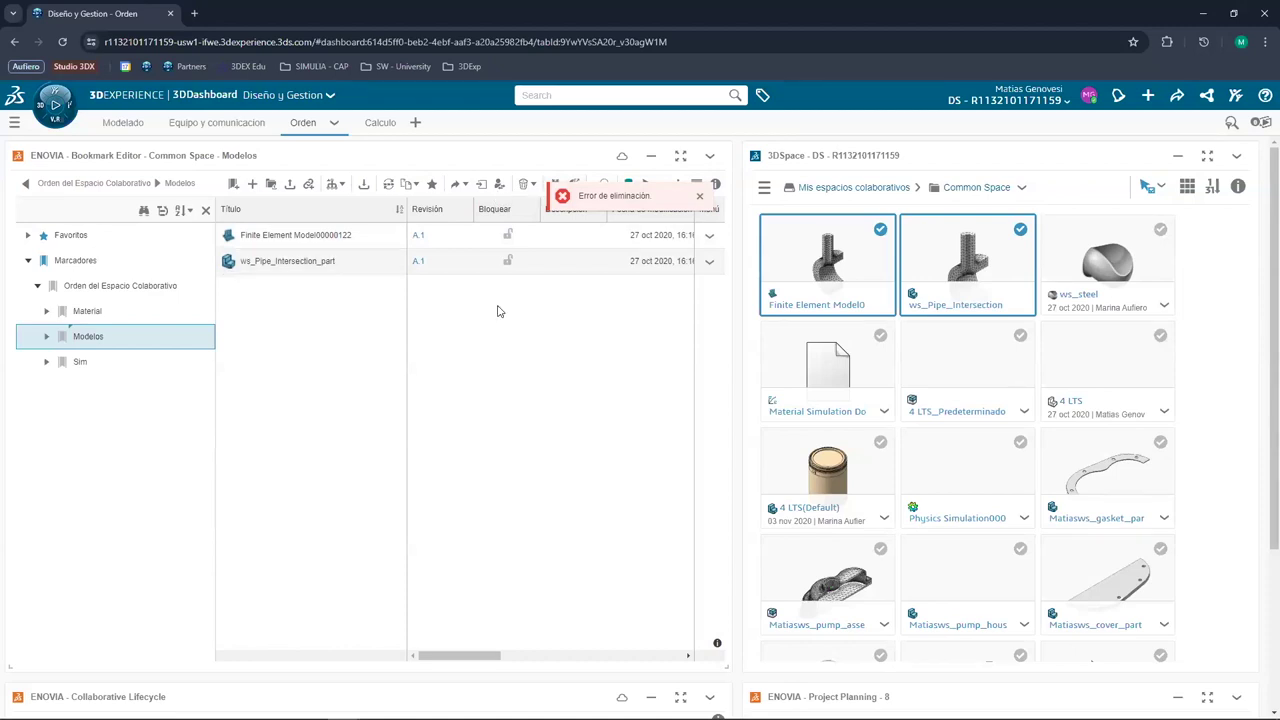
pyautogui.click(88, 312)
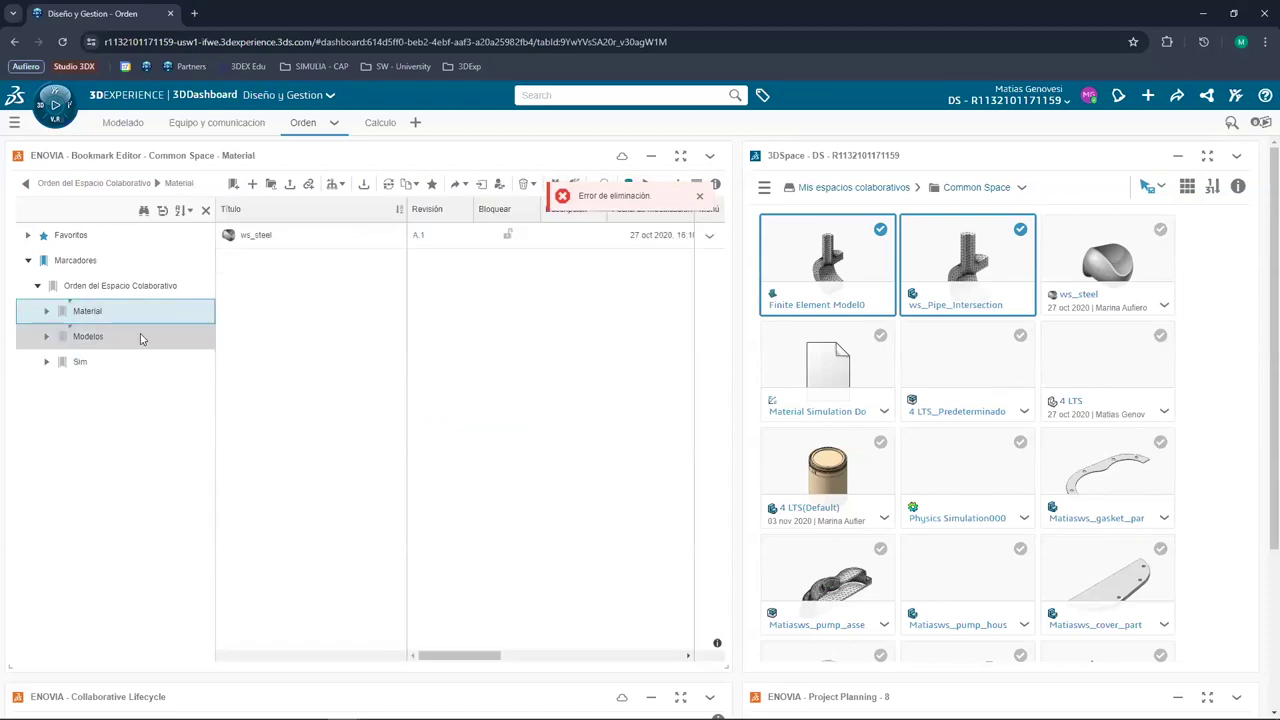
# Drag a Finite Element Model item into the Sim bookmark
pyautogui.click(80, 362)
pyautogui.moveTo(828, 258)
pyautogui.mouseDown()
pyautogui.moveTo(470, 297)
pyautogui.moveTo(1003, 247)
pyautogui.mouseUp()
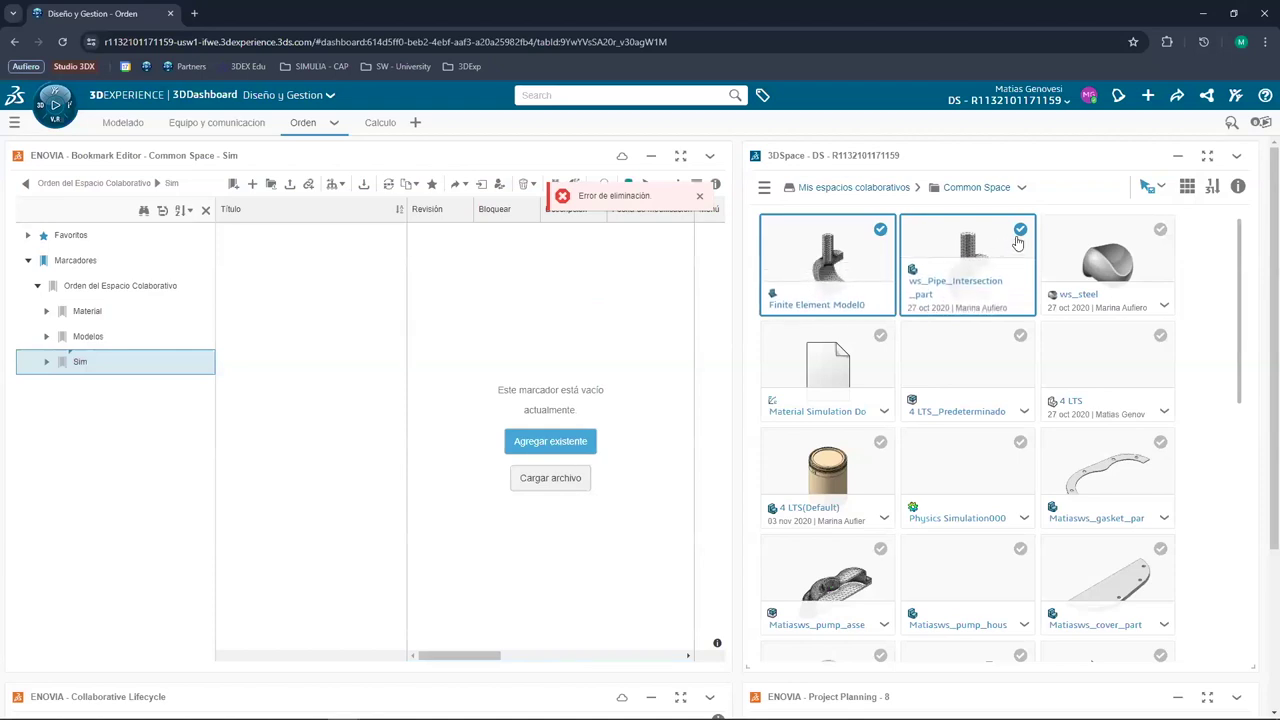
pyautogui.moveTo(773, 264); pyautogui.dragTo(591, 384)
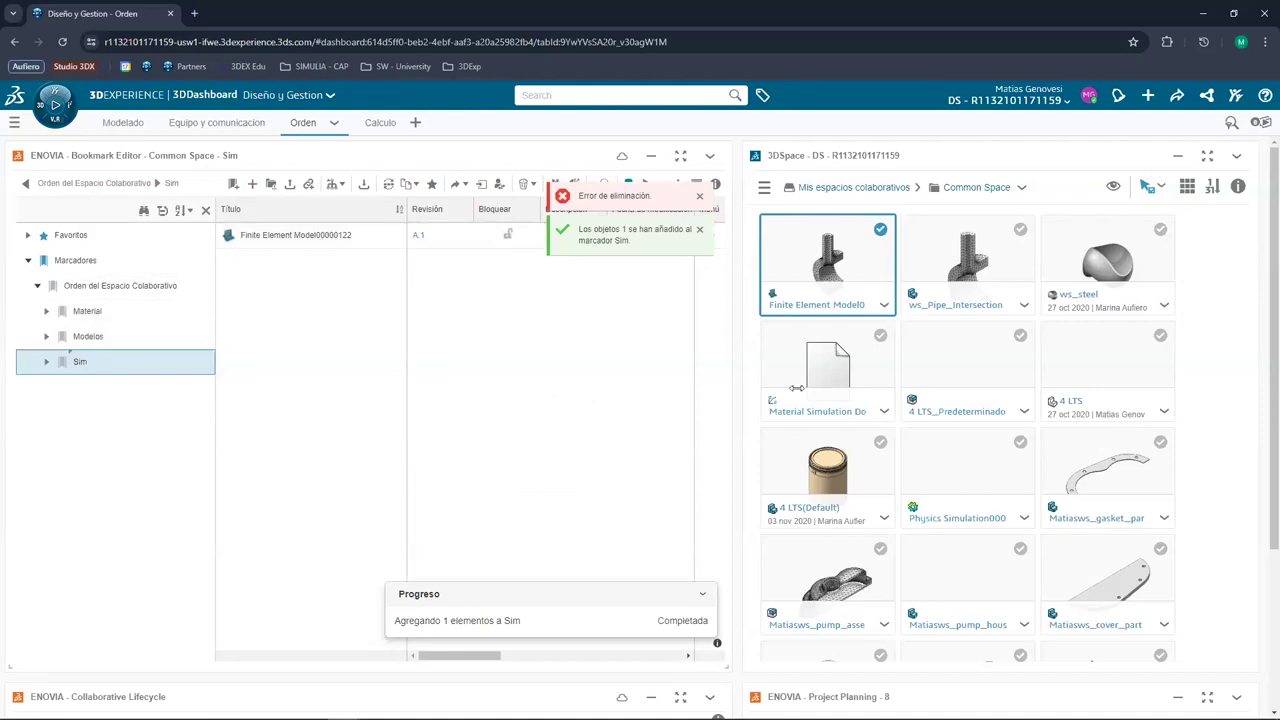
# Add 4 LTS(Default) and the cover part to the Material bookmark
pyautogui.click(87, 311)
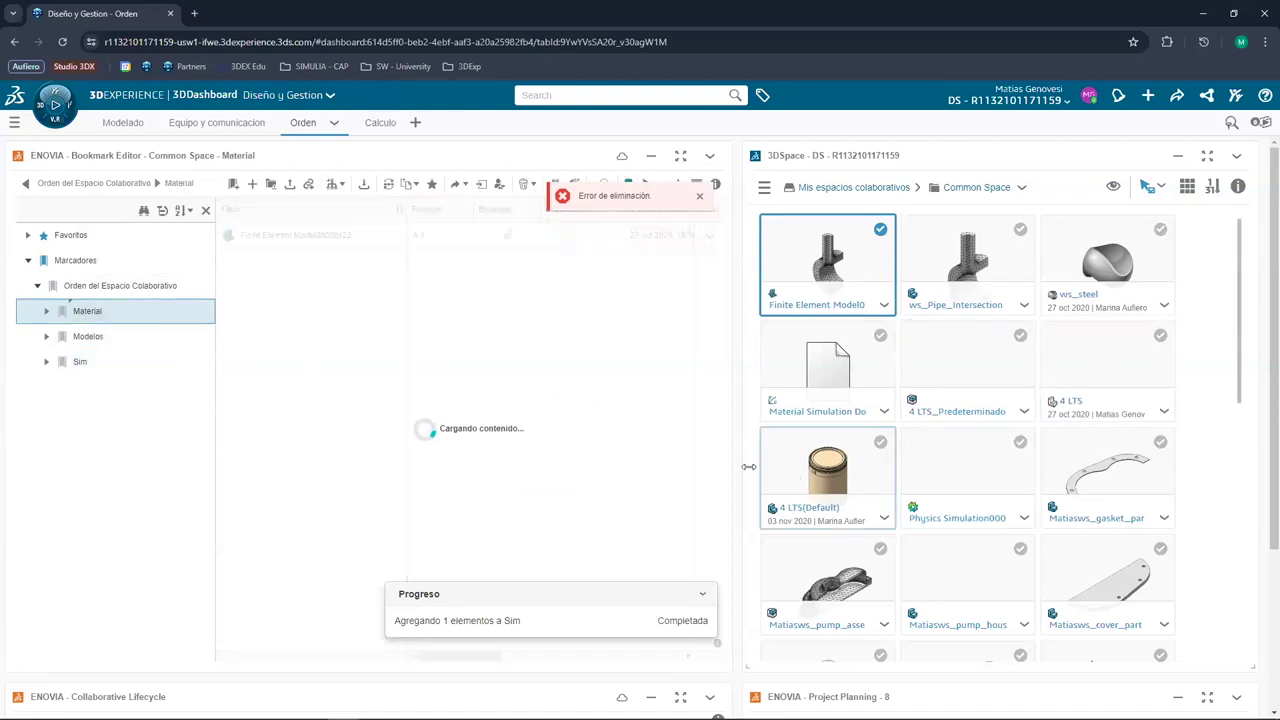
pyautogui.moveTo(828, 468); pyautogui.dragTo(517, 349)
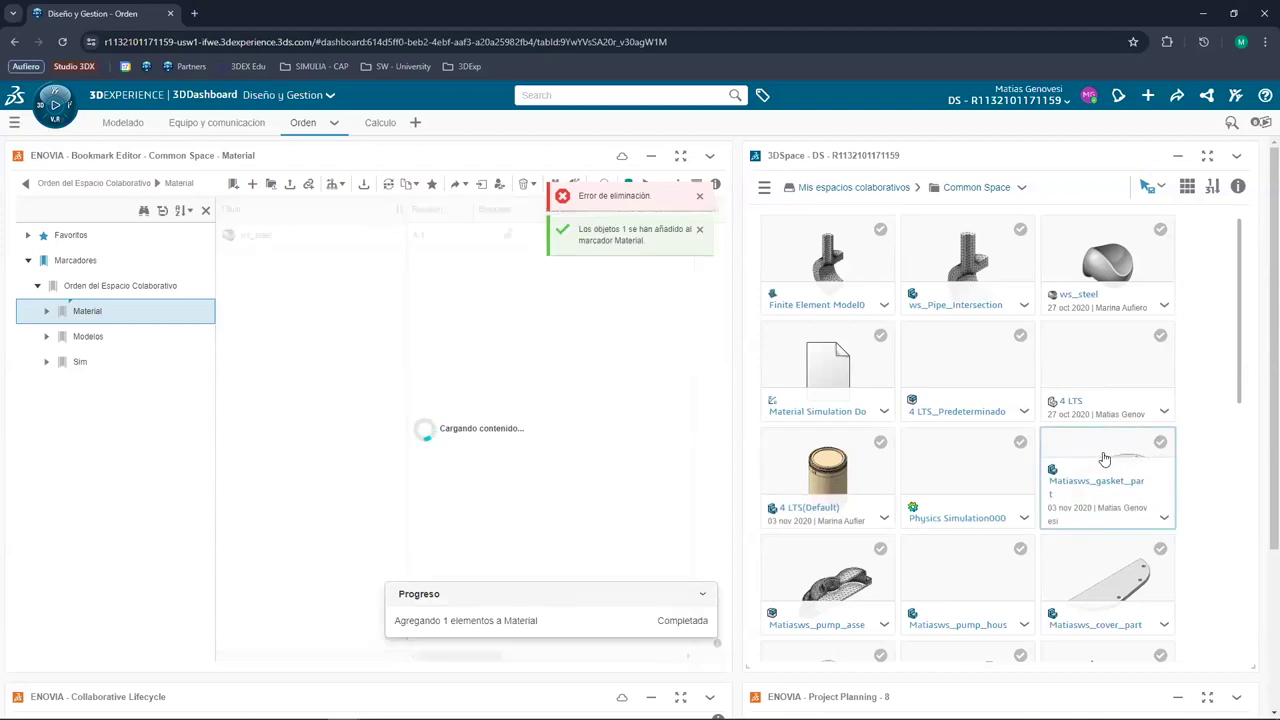
pyautogui.scroll(-2, 1104, 458)
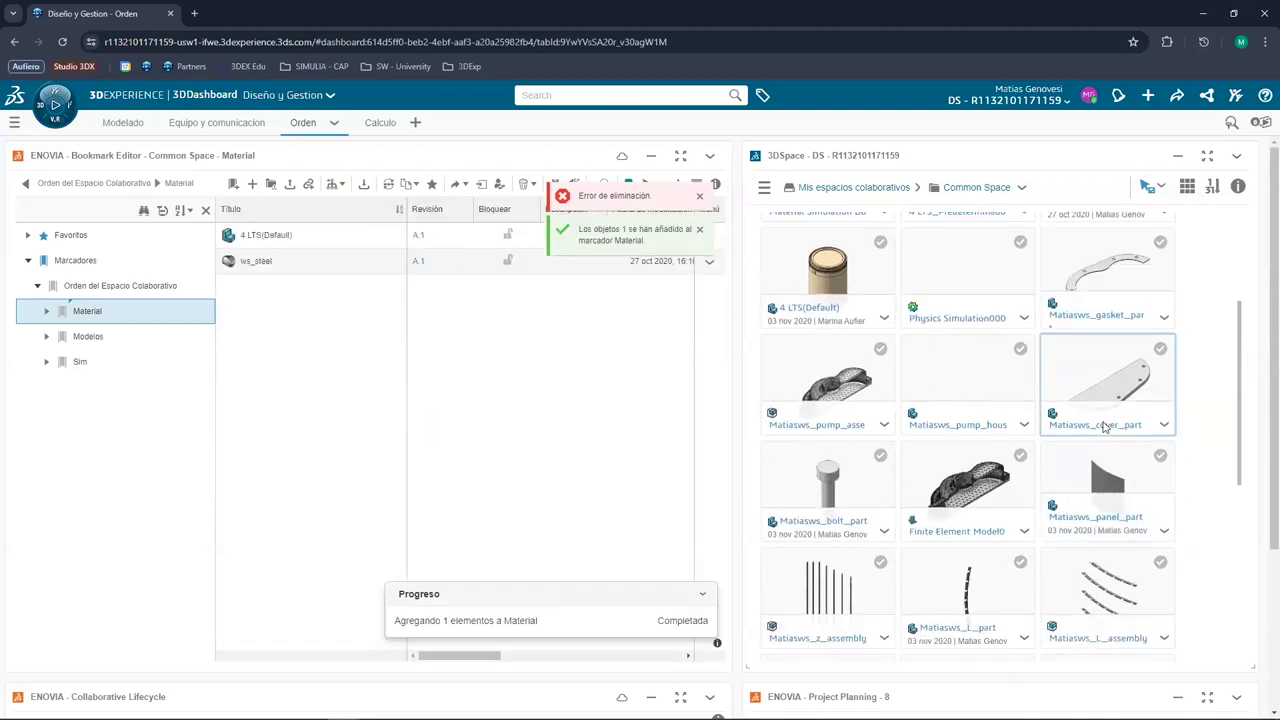
pyautogui.moveTo(1104, 384); pyautogui.dragTo(374, 363)
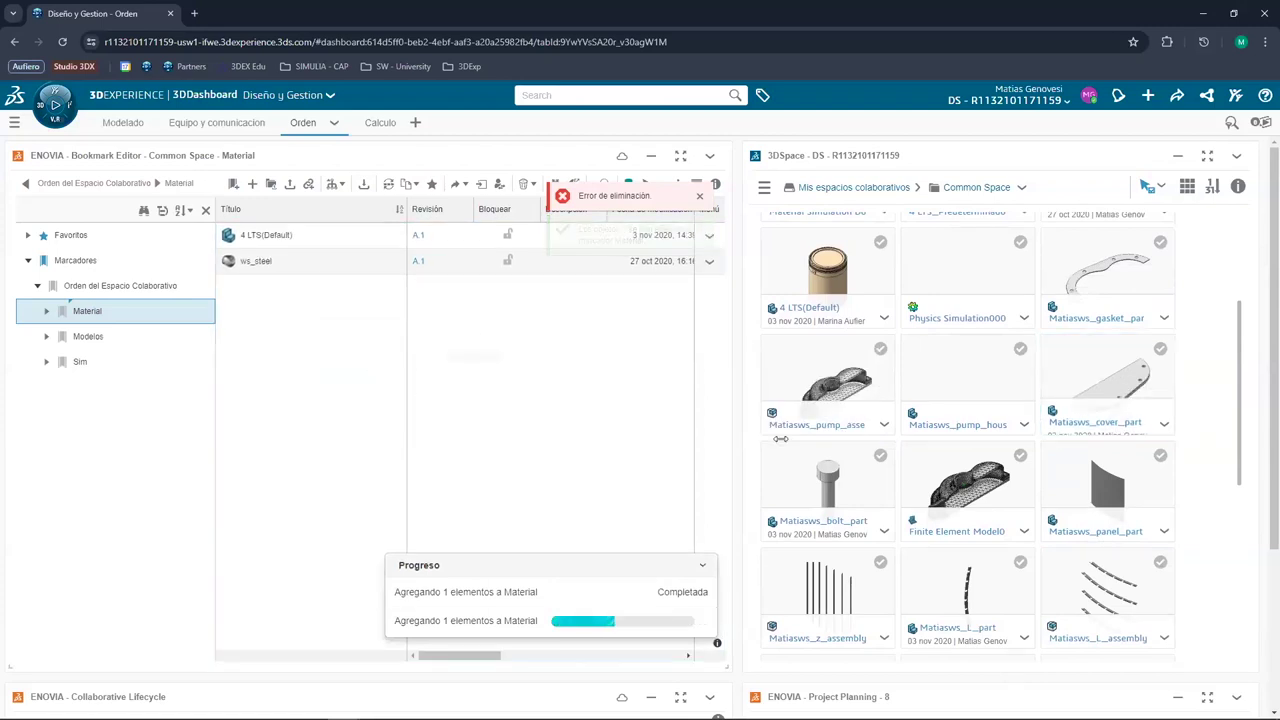
pyautogui.scroll(-1, 992, 472)
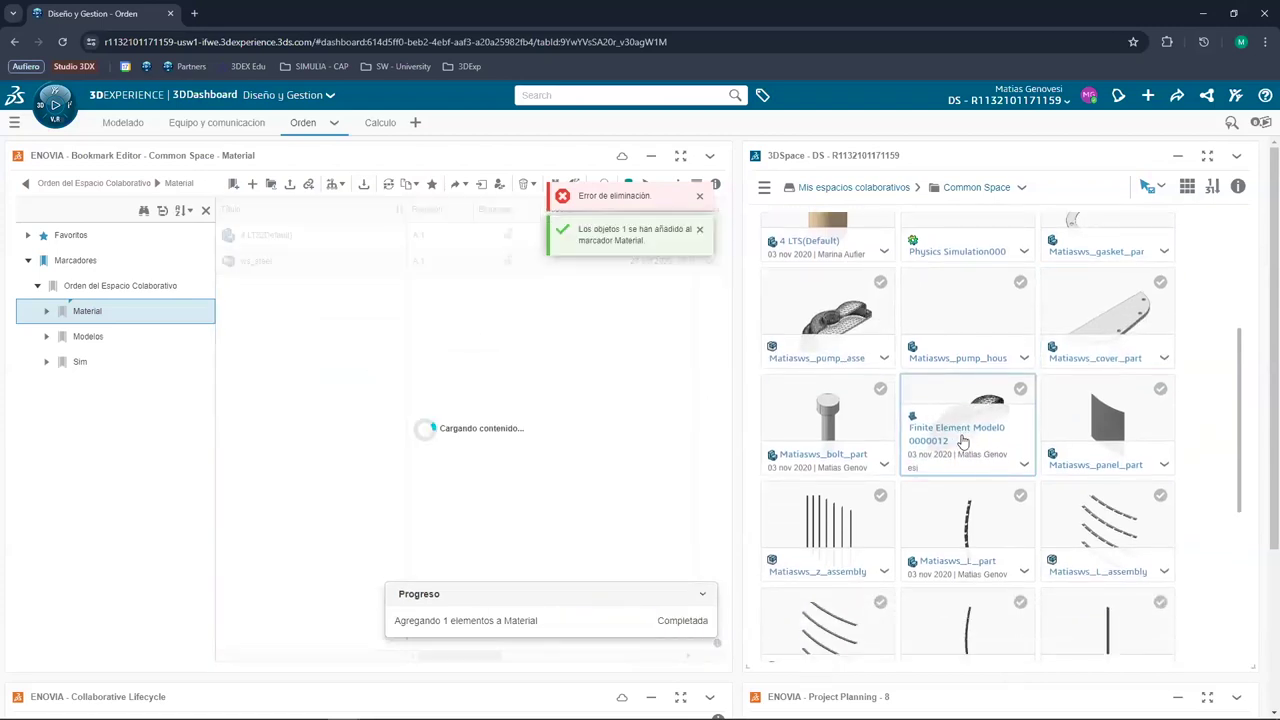
# Add Finite Element Model00000012 and one more item to the Sim bookmark
pyautogui.click(80, 361)
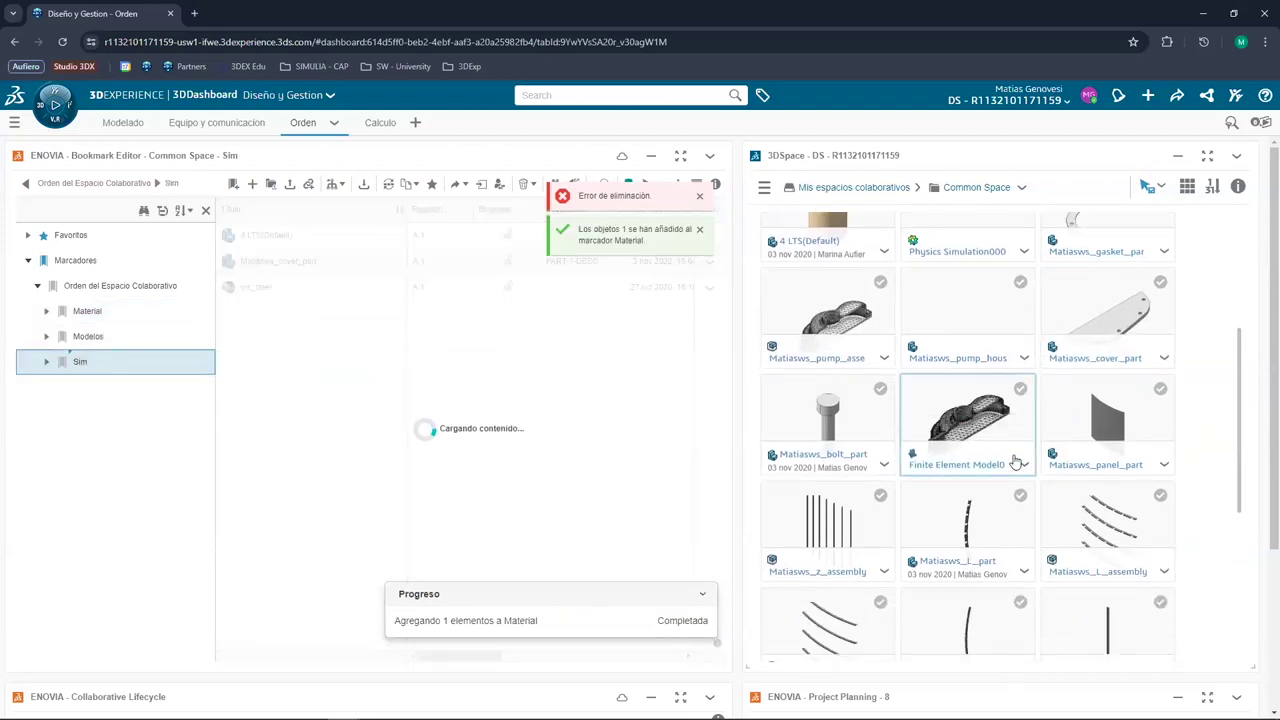
pyautogui.moveTo(970, 415); pyautogui.dragTo(410, 369)
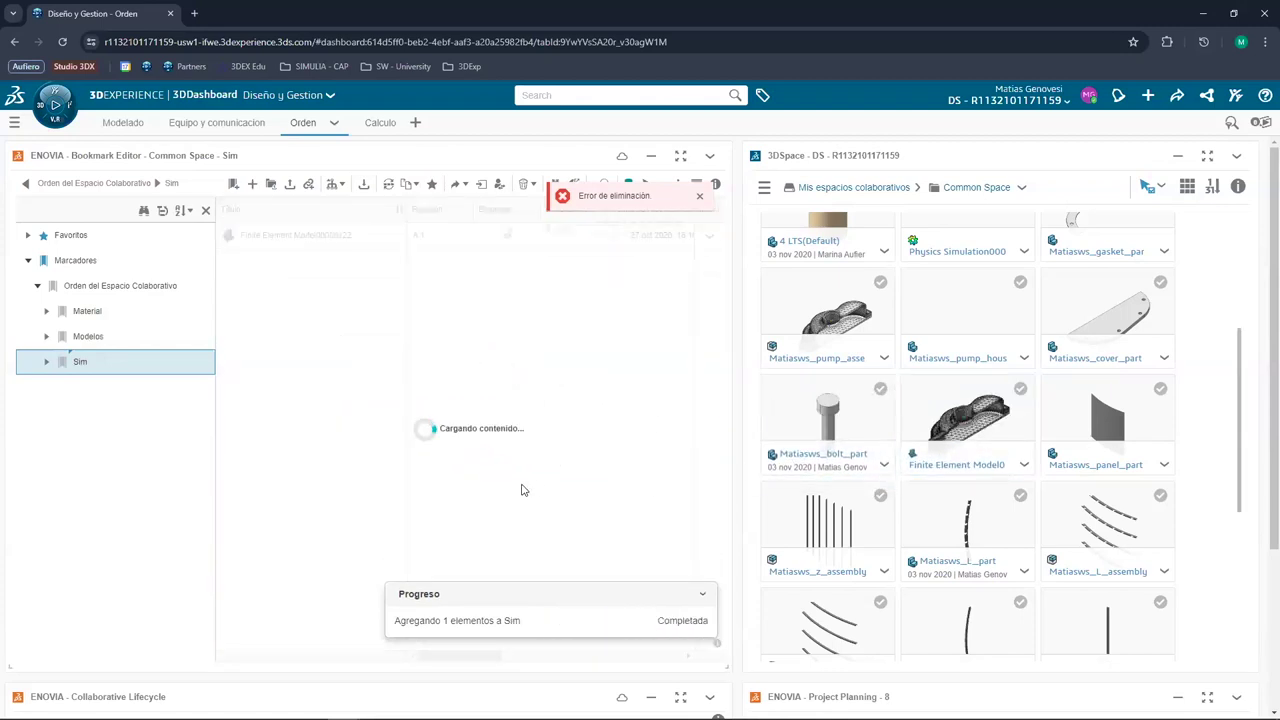
pyautogui.scroll(-2, 884, 500)
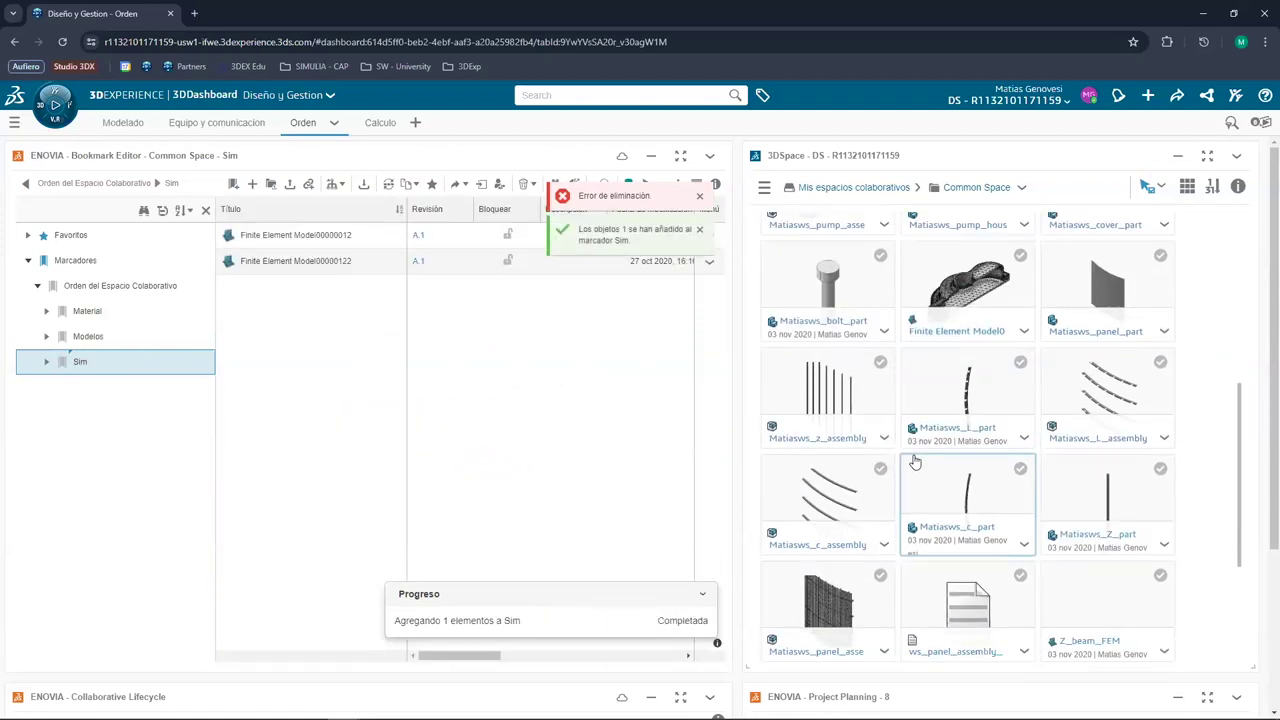
pyautogui.scroll(-3, 884, 500)
pyautogui.scroll(-2, 884, 500)
pyautogui.moveTo(1100, 485)
pyautogui.mouseDown()
pyautogui.moveTo(465, 413)
pyautogui.moveTo(423, 372)
pyautogui.mouseUp()
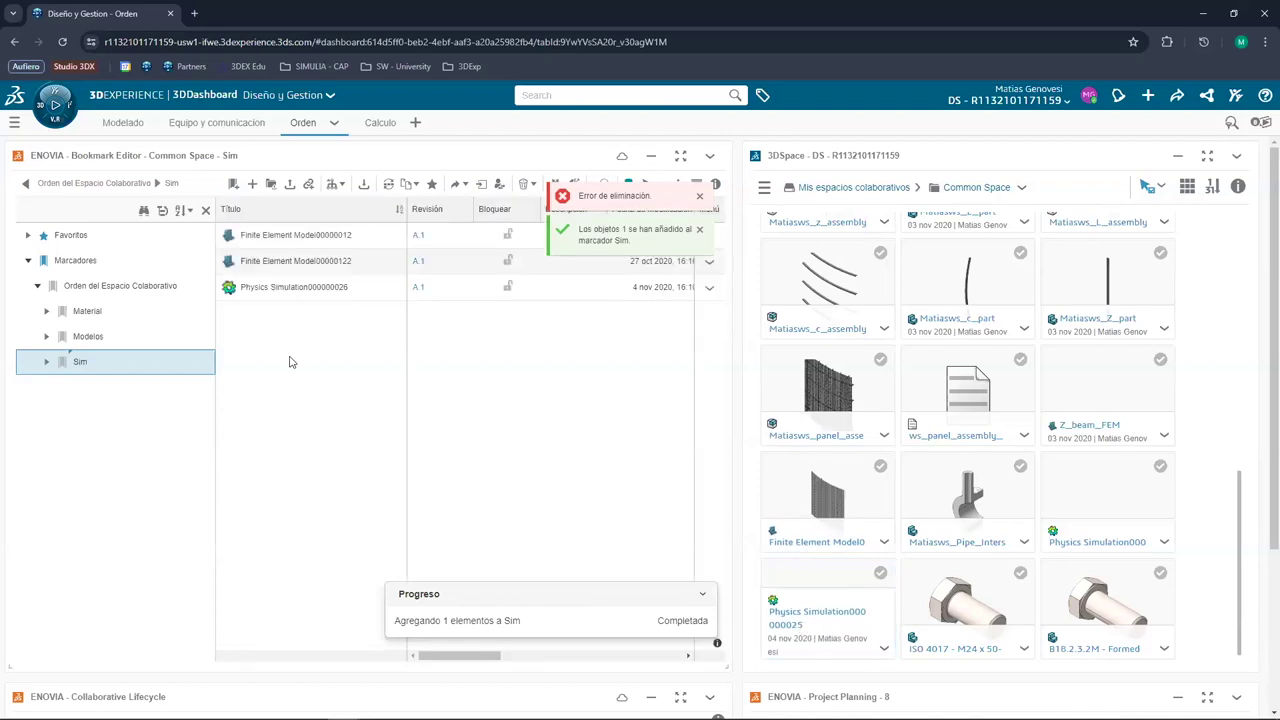
# Review the Modelos and Material bookmarks, ending on Modelos' two items
pyautogui.click(105, 336)
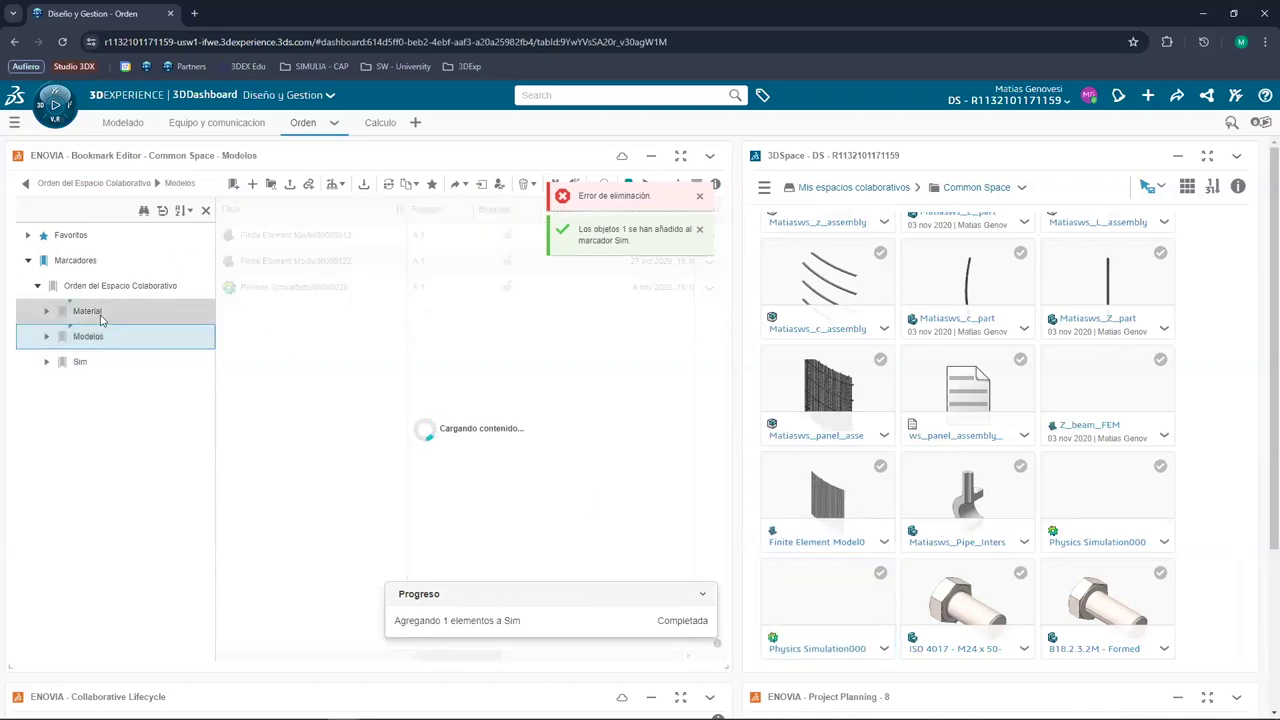
pyautogui.click(100, 313)
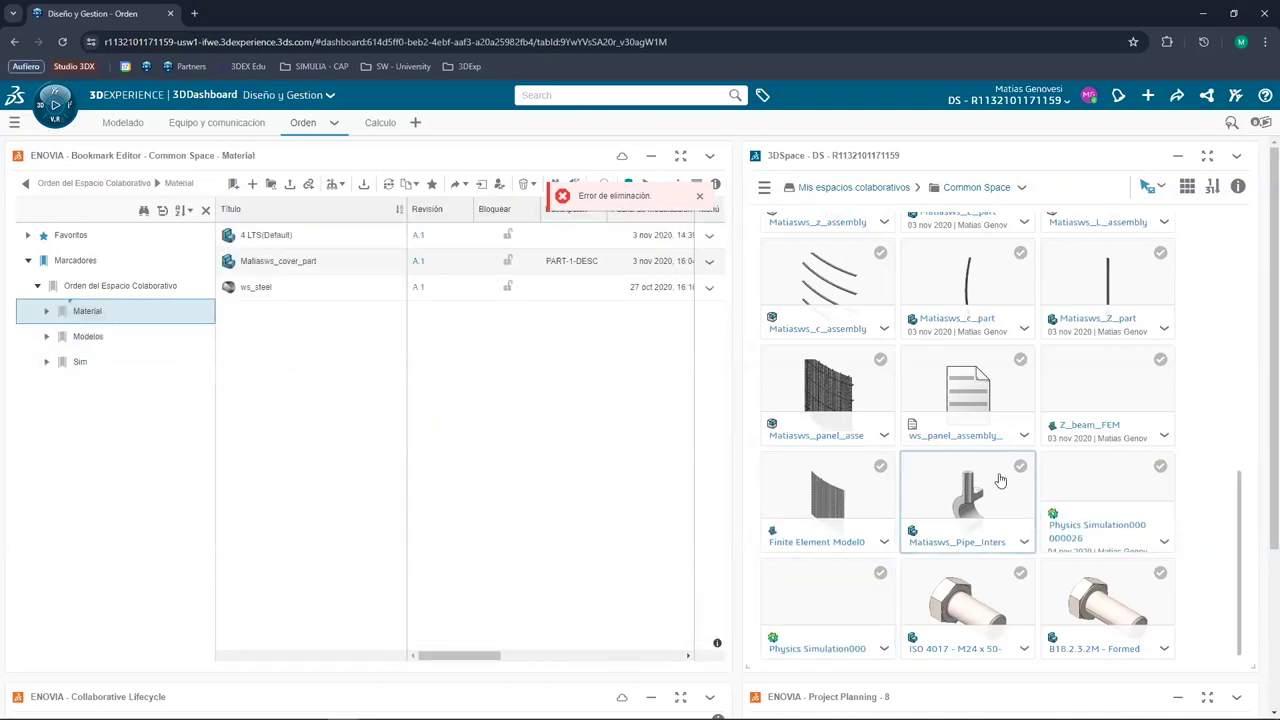
pyautogui.click(98, 338)
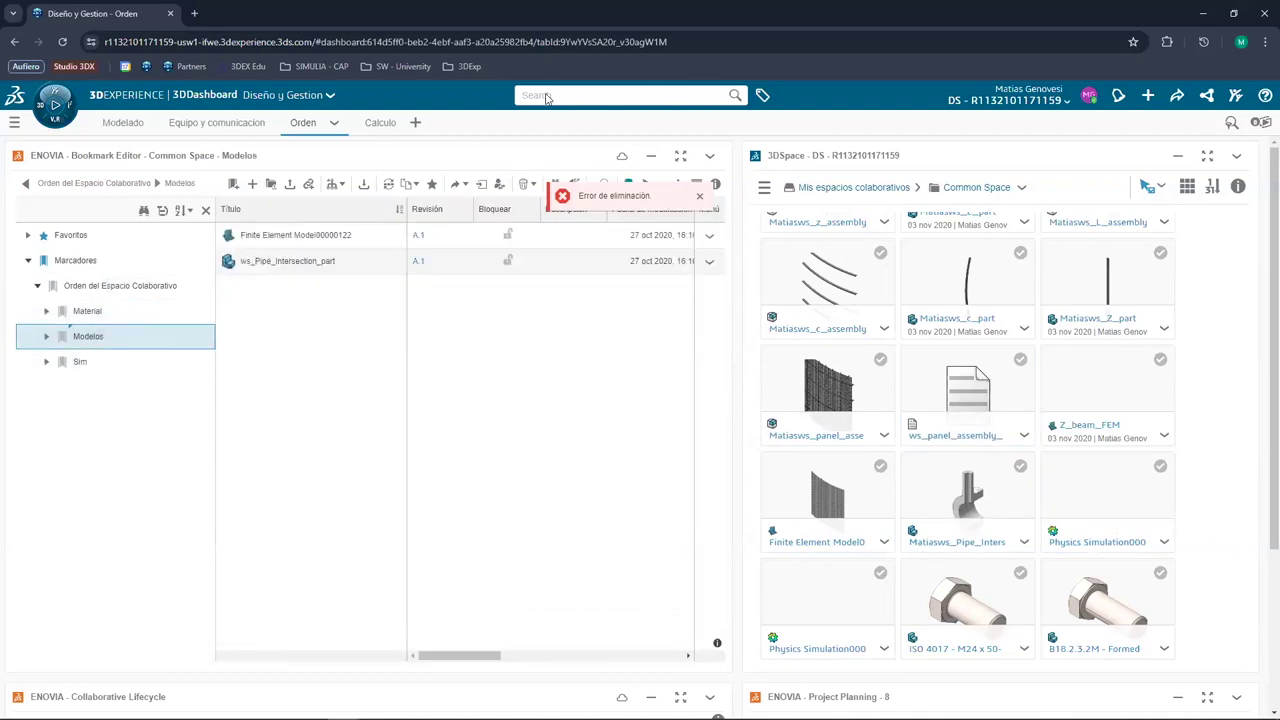
pyautogui.click(562, 94)
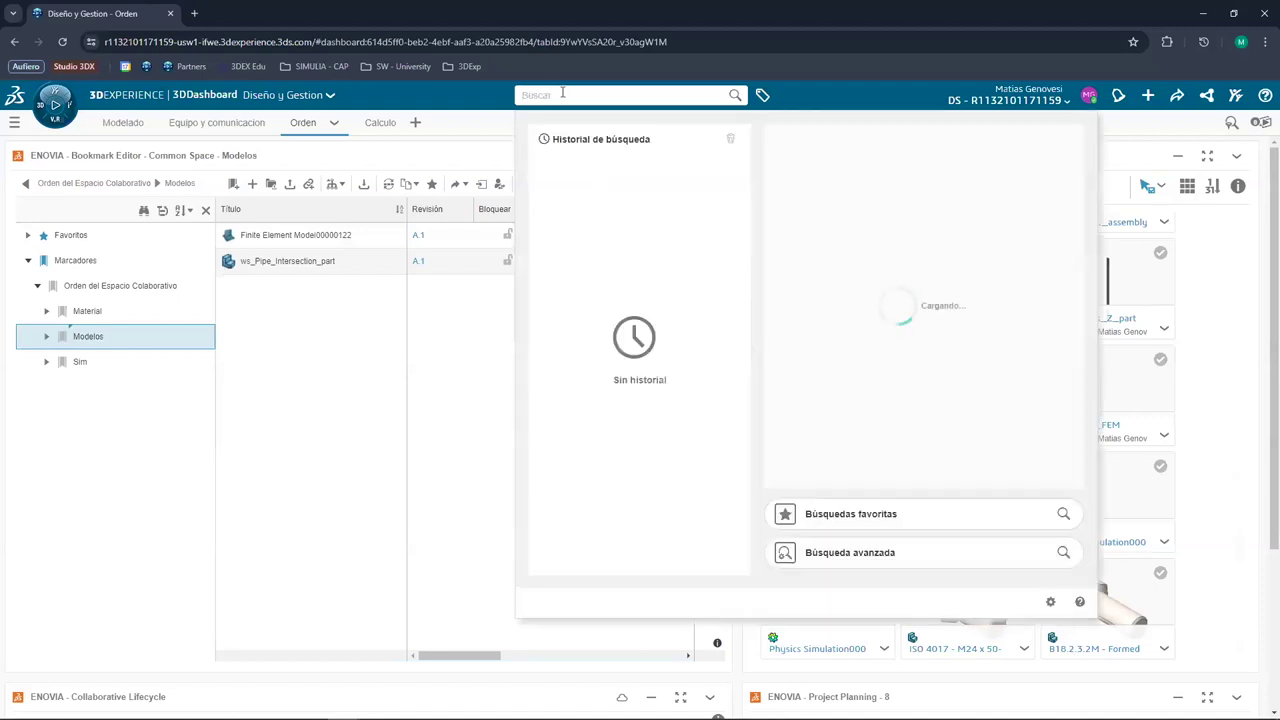
pyautogui.write('materiales')
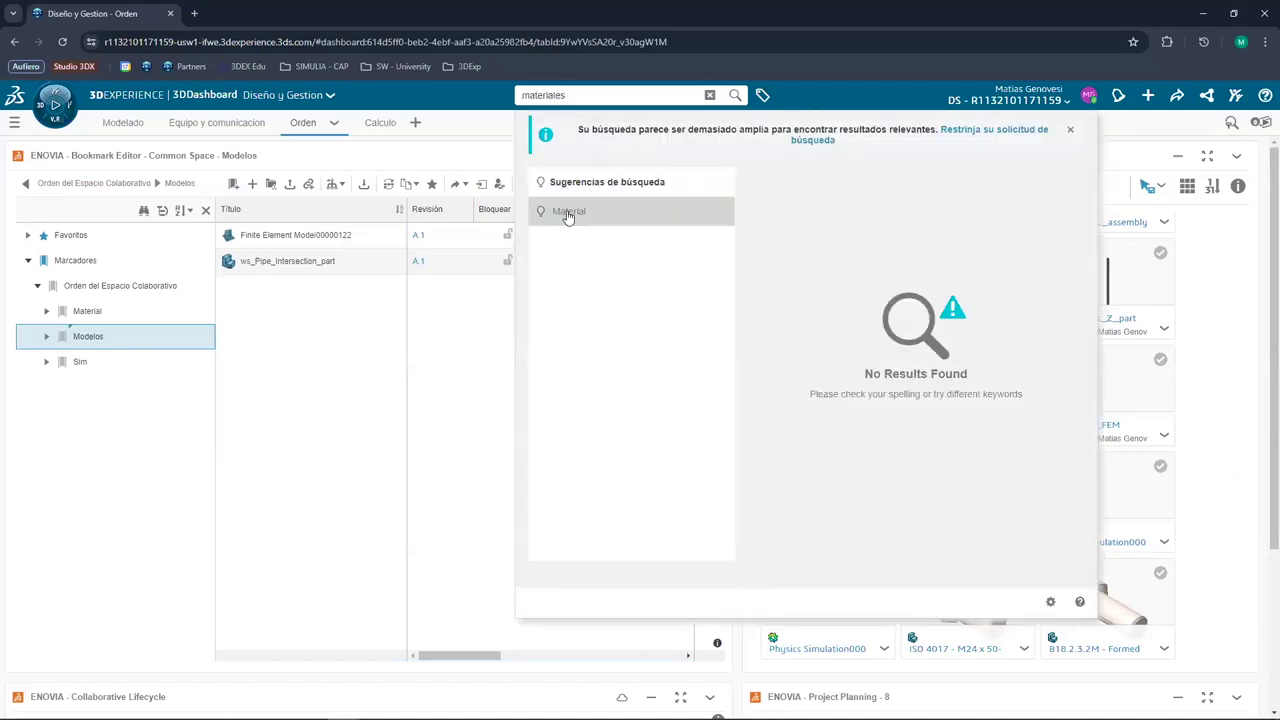
pyautogui.click(567, 213)
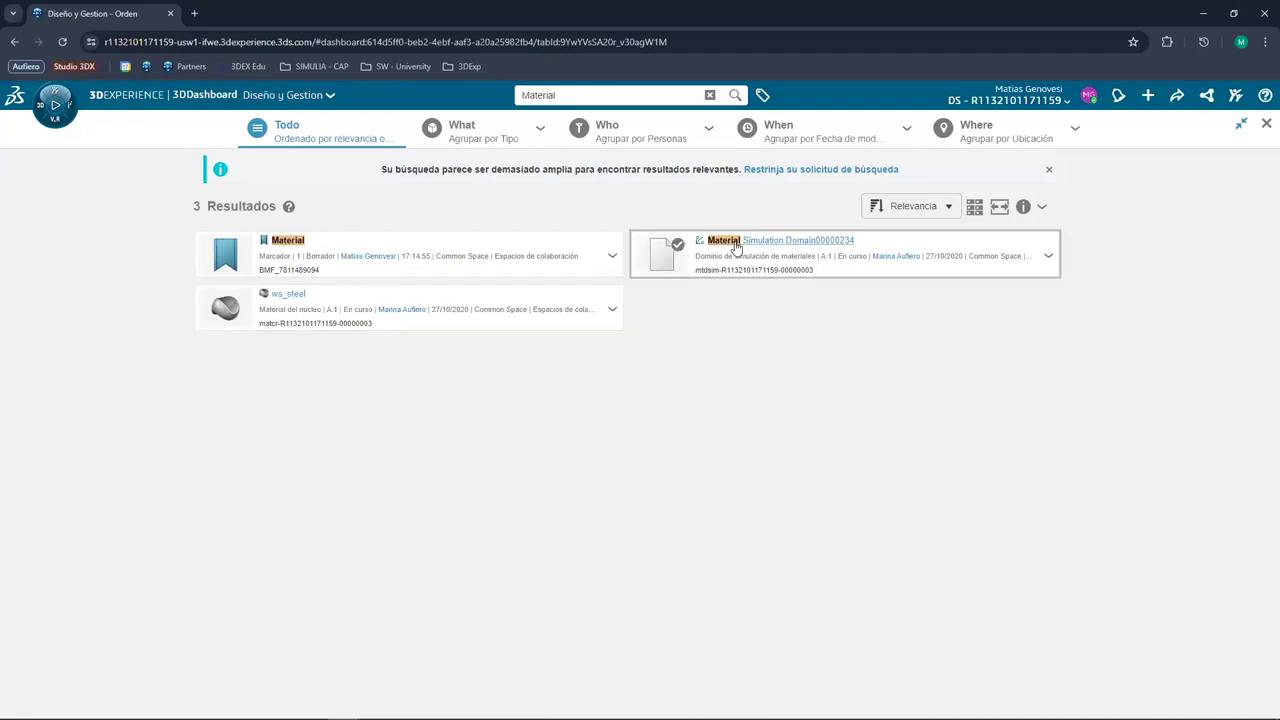
pyautogui.moveTo(791, 259)
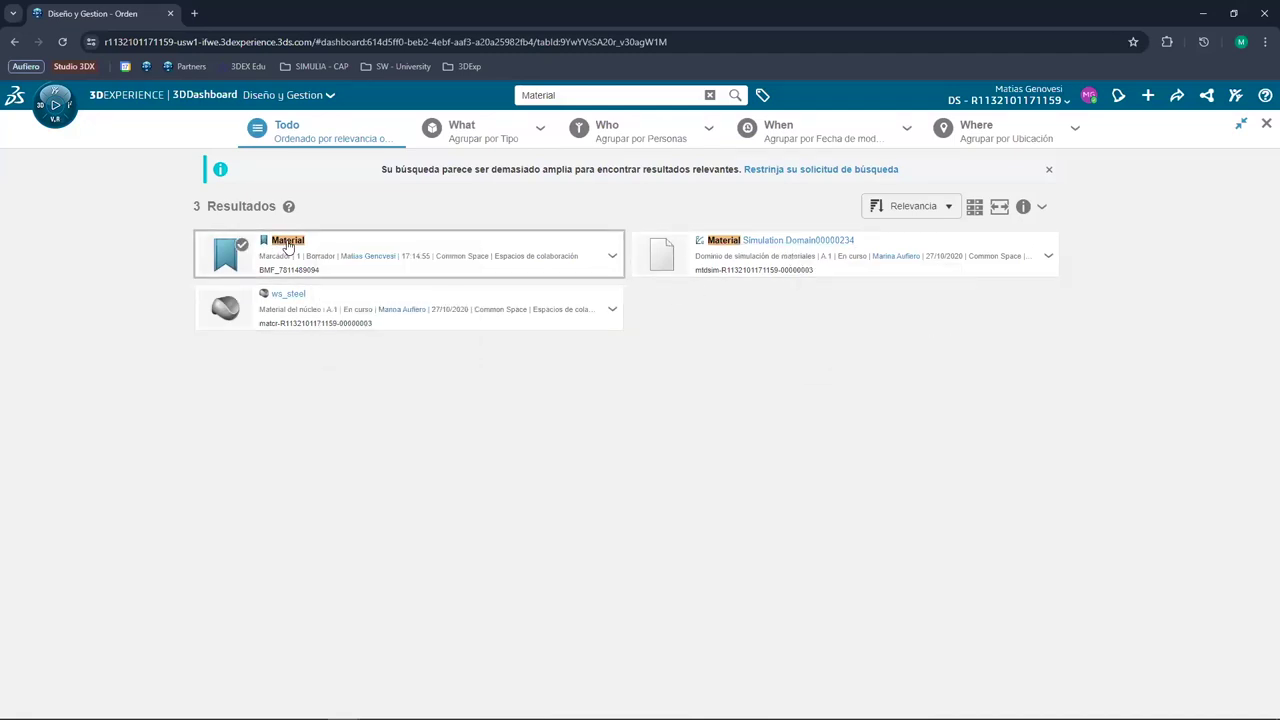
pyautogui.doubleClick(597, 271)
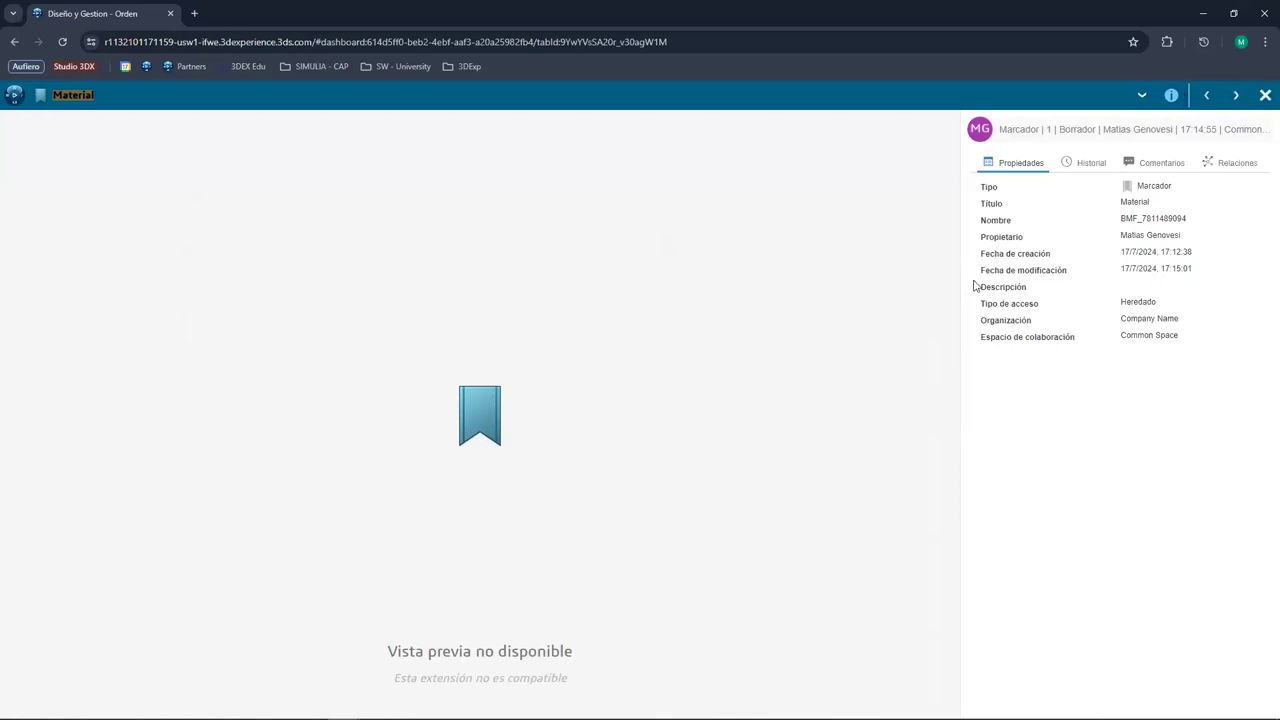
pyautogui.click(1264, 95)
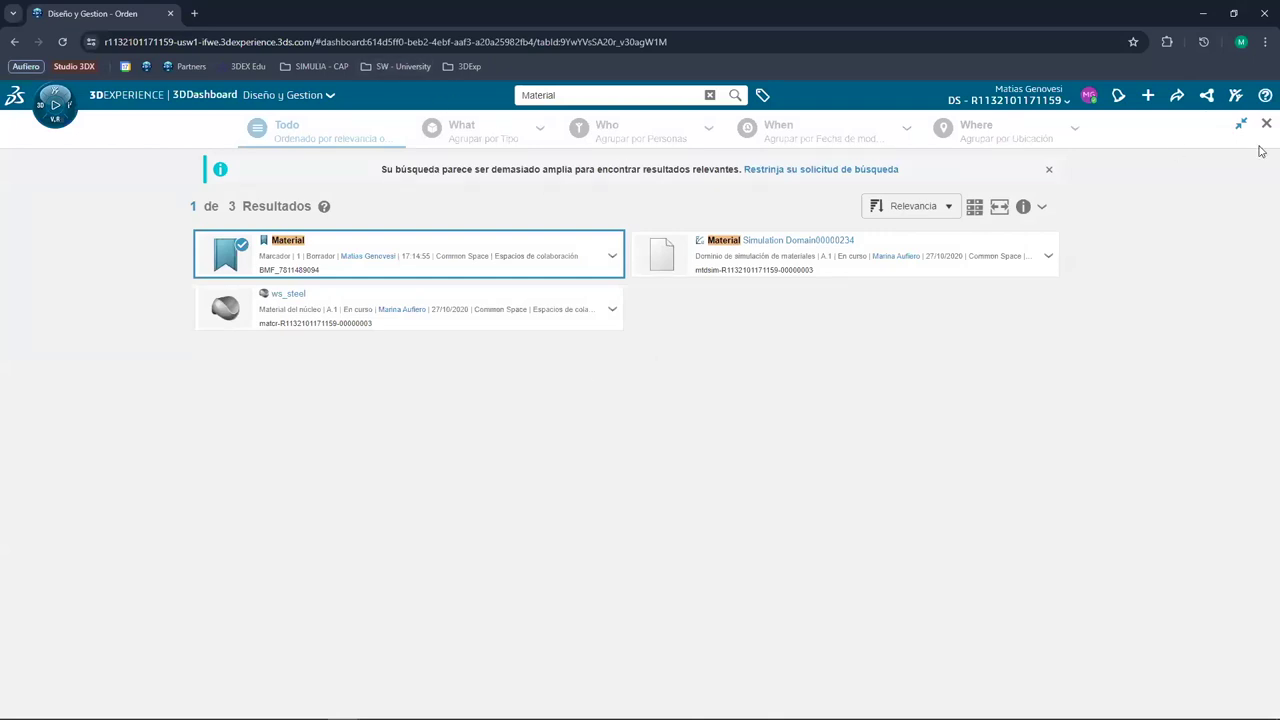
pyautogui.click(92, 311)
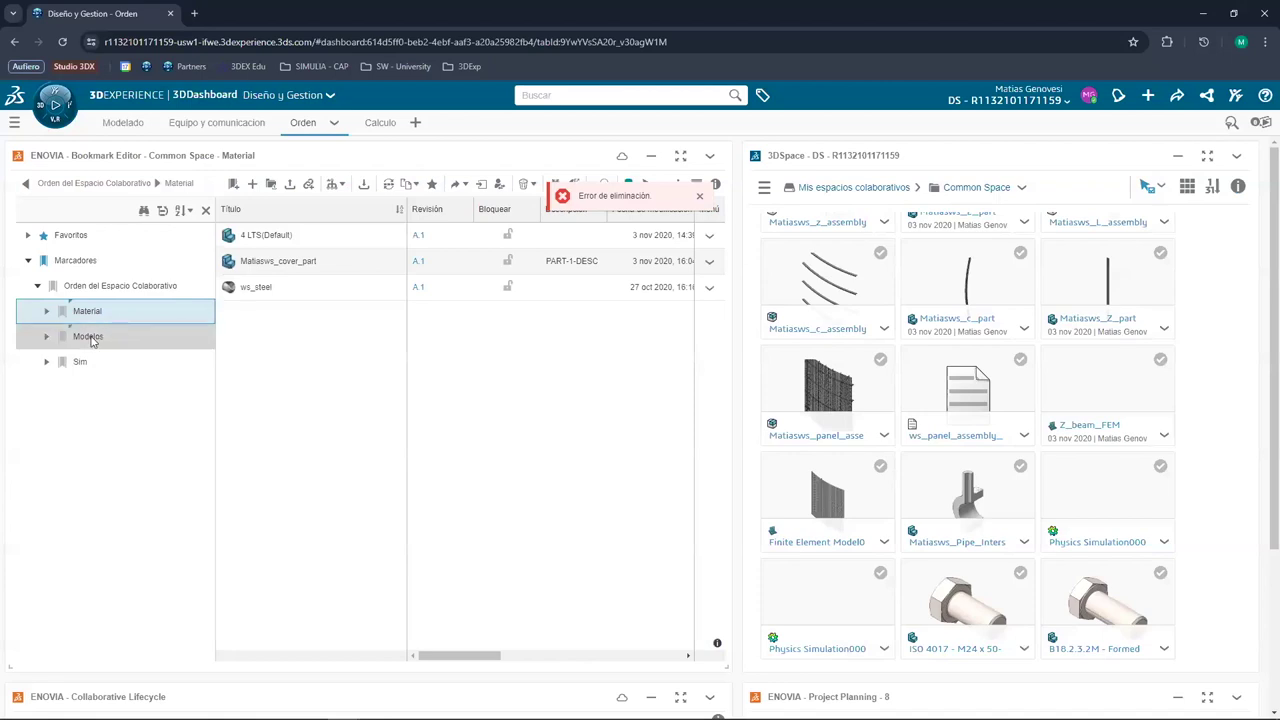
# Show Modelos, close the 'Error de eliminación' notice, and collapse the Marcadores tree
pyautogui.click(89, 338)
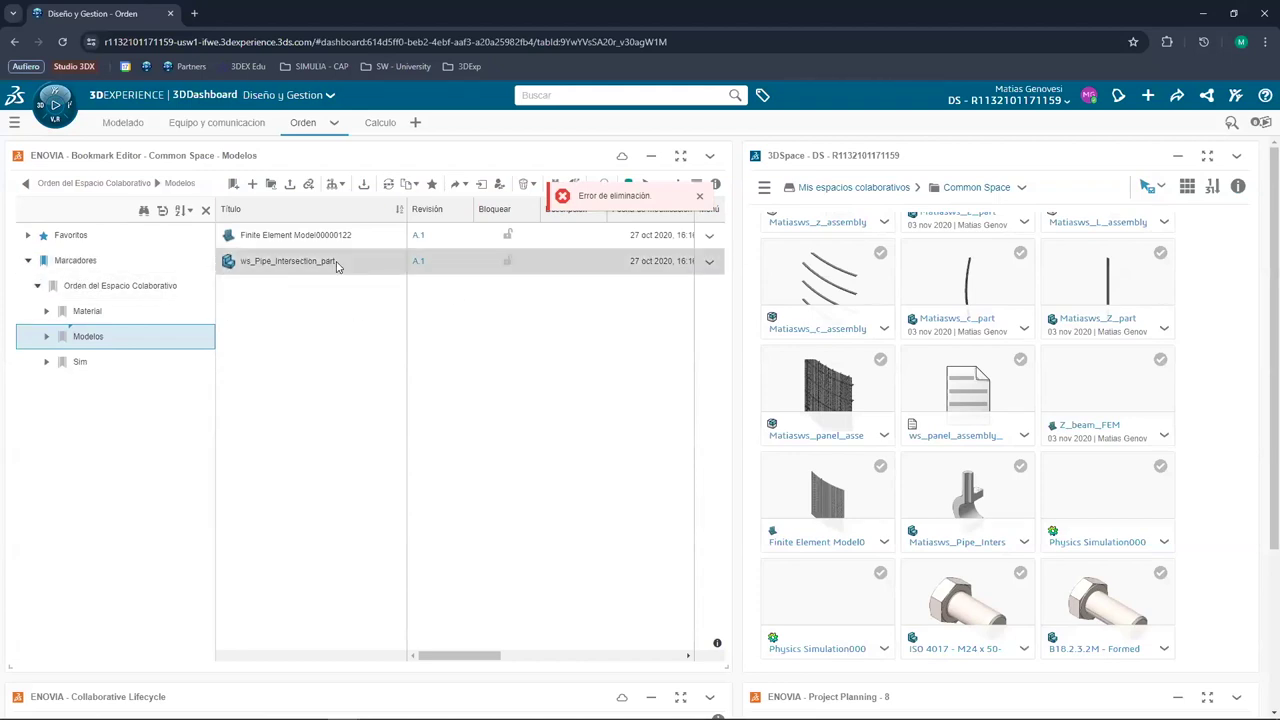
pyautogui.click(699, 196)
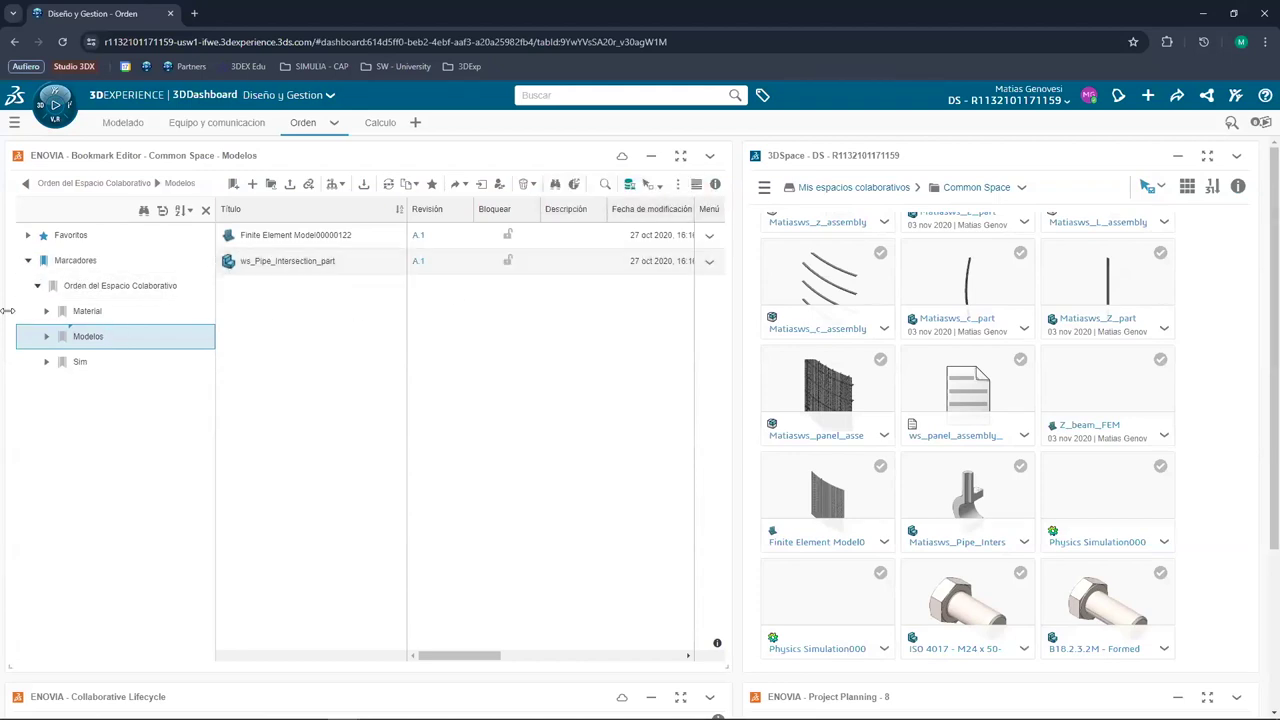
pyautogui.click(27, 260)
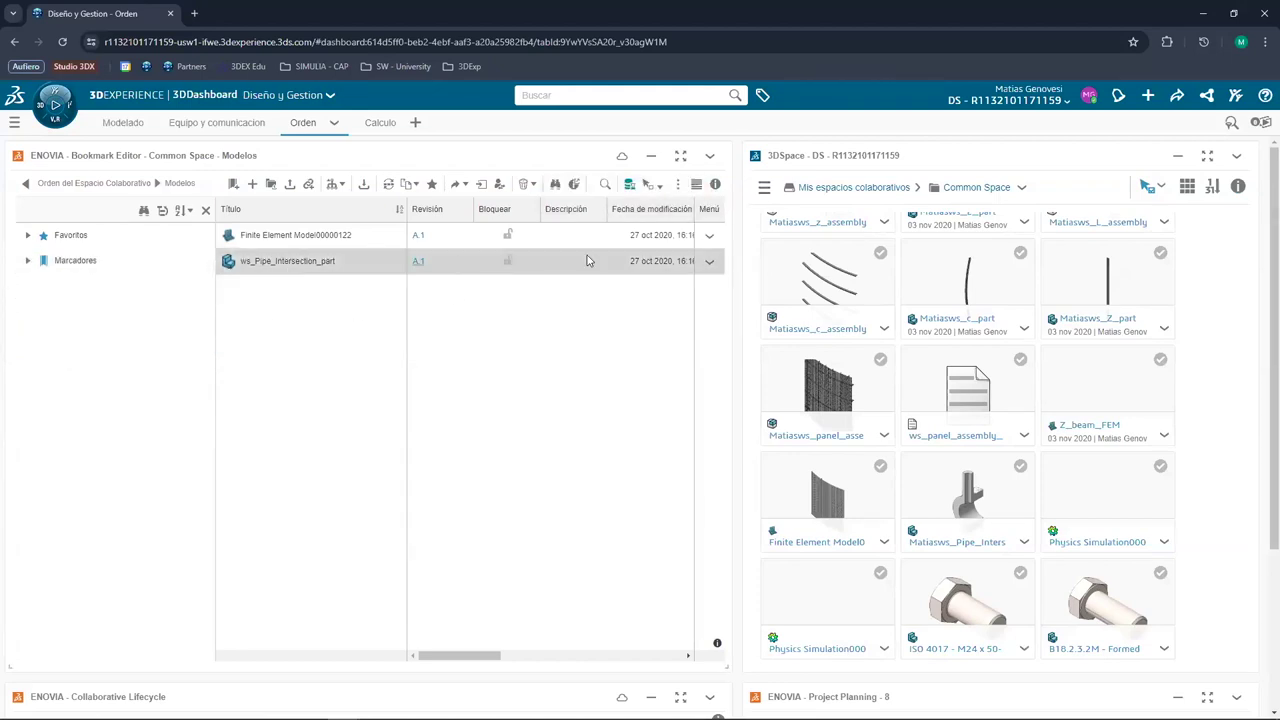
# Maximize the bookmark editor and show the Modelos bookmark's items under Marcadores
pyautogui.click(684, 159)
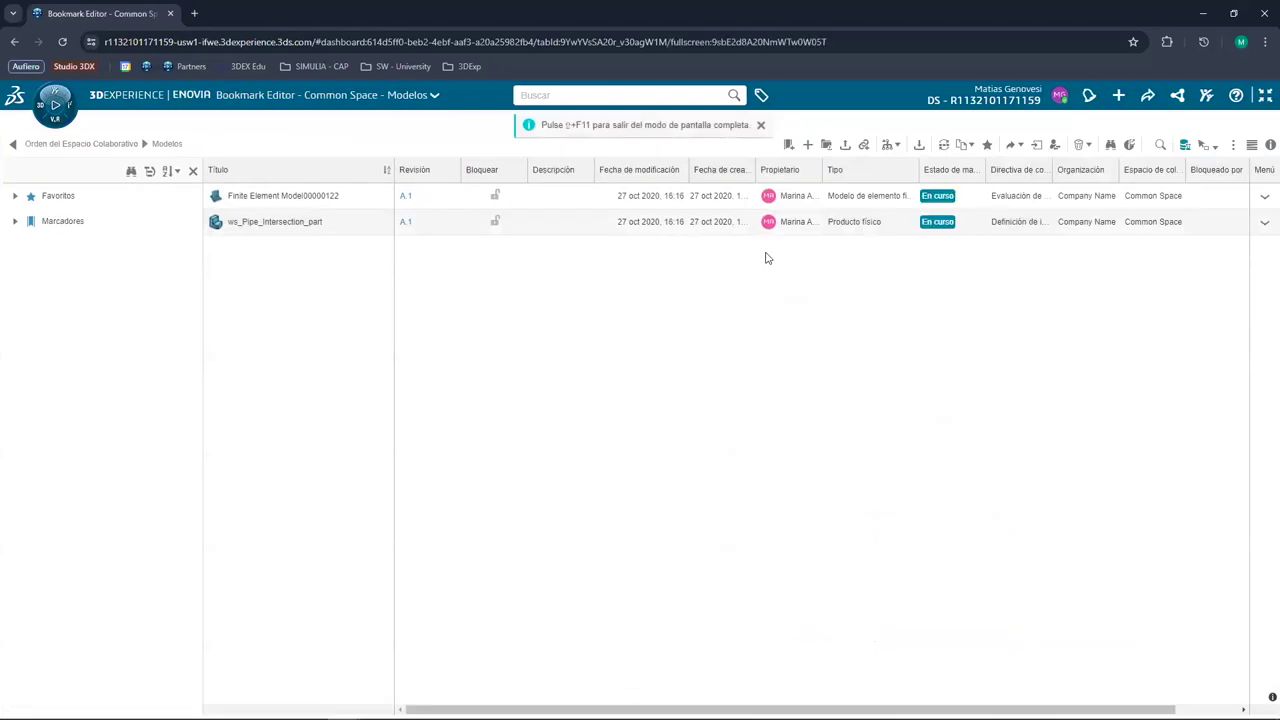
pyautogui.click(15, 223)
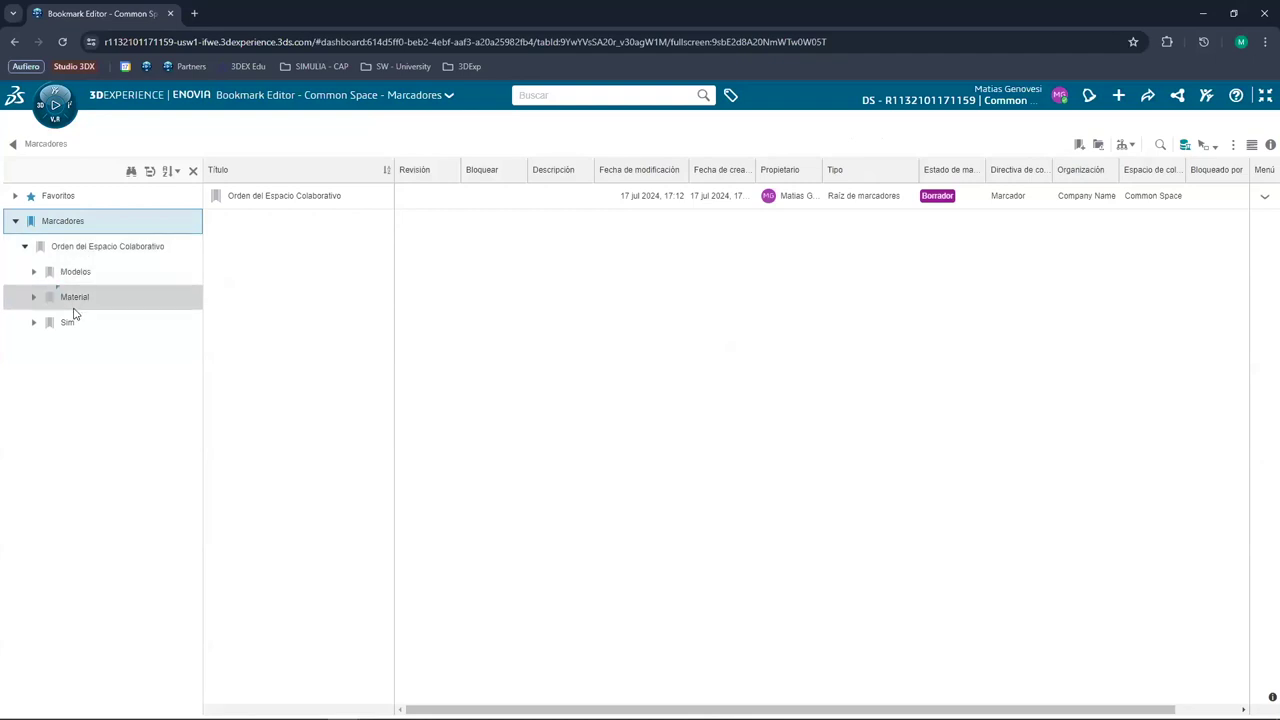
pyautogui.click(81, 278)
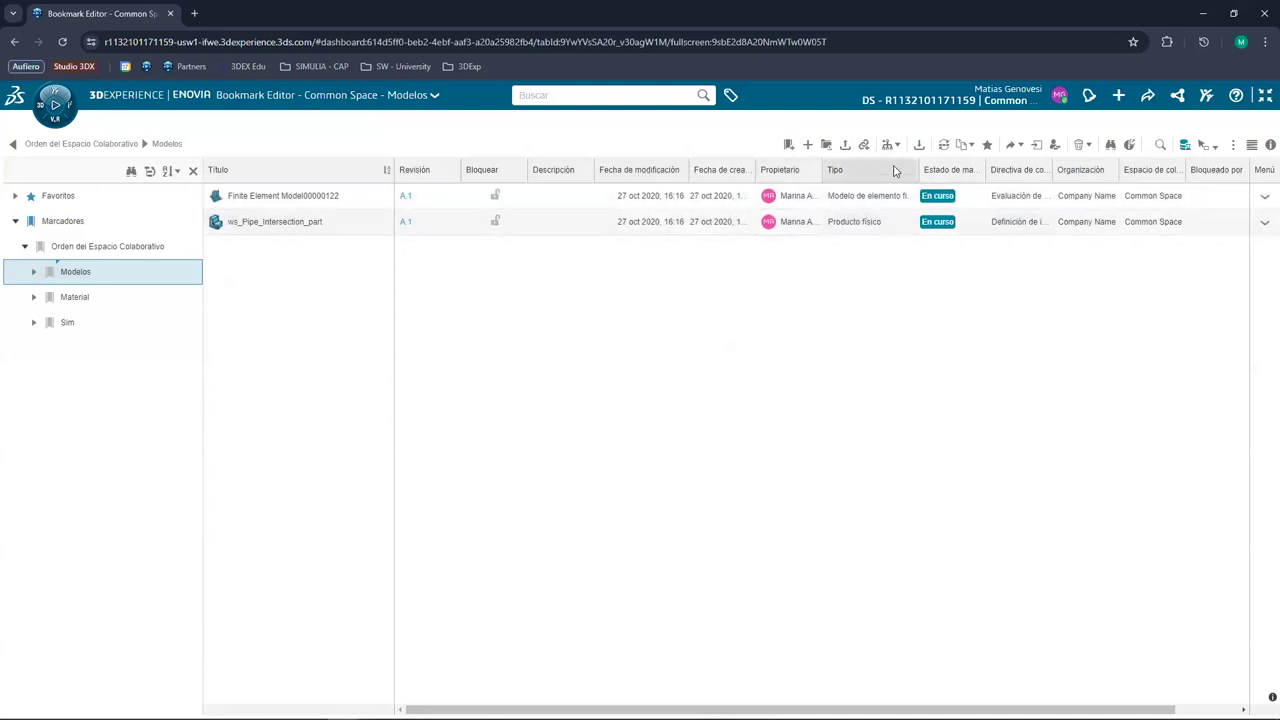
# Widen and restore the Tipo and Directiva de colaboración columns to read their details
pyautogui.moveTo(918, 169); pyautogui.dragTo(950, 169)
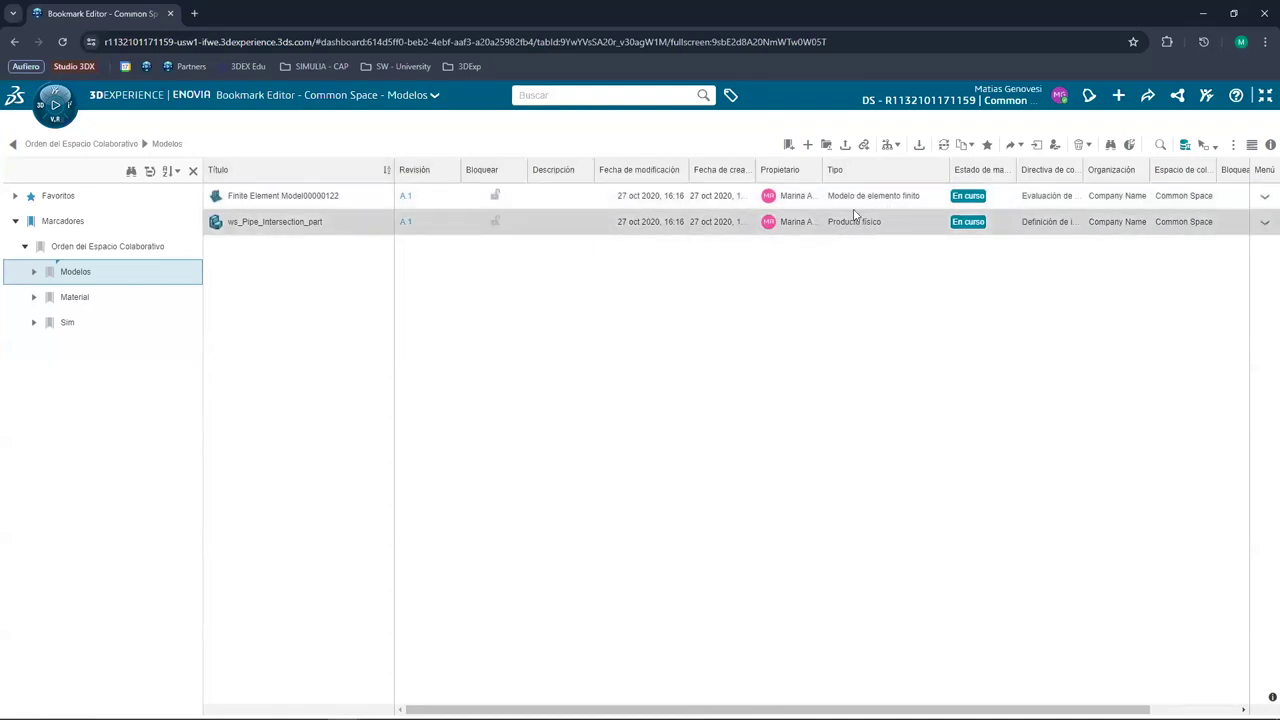
pyautogui.moveTo(950, 169)
pyautogui.mouseDown()
pyautogui.moveTo(898, 172)
pyautogui.moveTo(983, 170)
pyautogui.mouseUp()
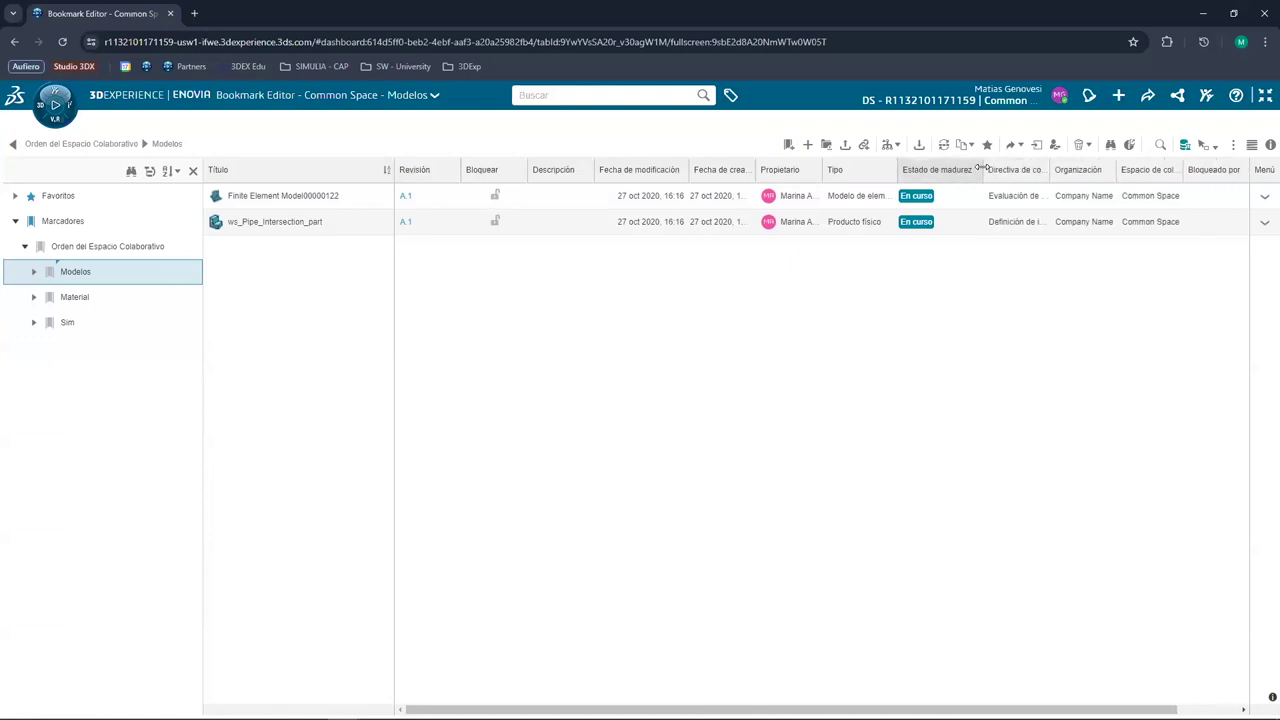
pyautogui.moveTo(1048, 166); pyautogui.dragTo(1113, 165)
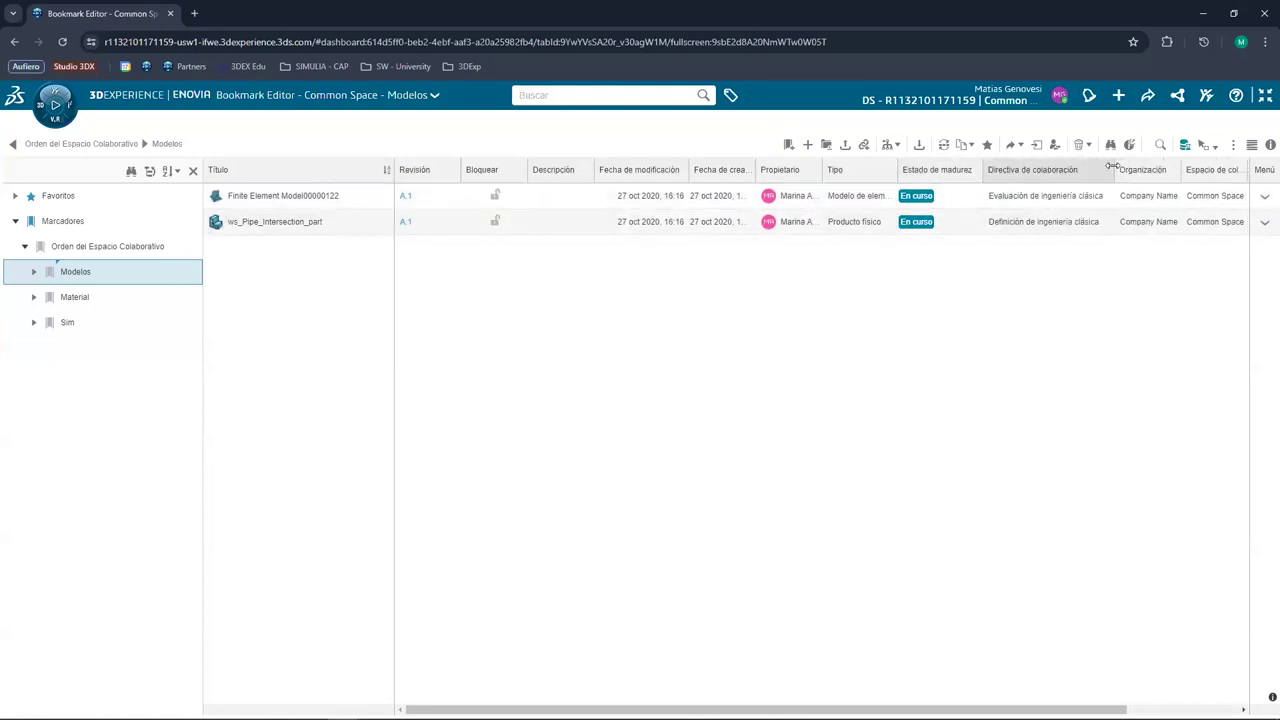
pyautogui.moveTo(1115, 170); pyautogui.dragTo(1052, 172)
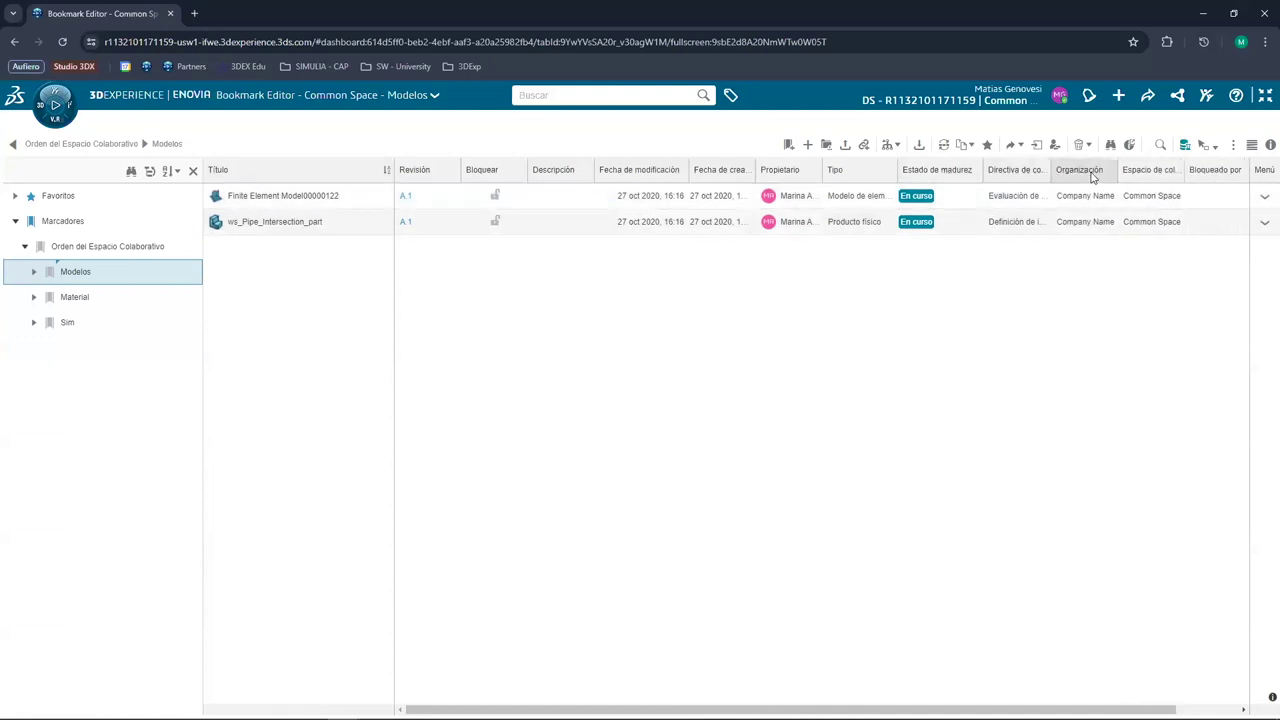
pyautogui.click(1265, 202)
# Remove Finite Element Model00000122 from Modelos with Eliminar, confirm, and exit full screen
pyautogui.moveTo(1261, 216)
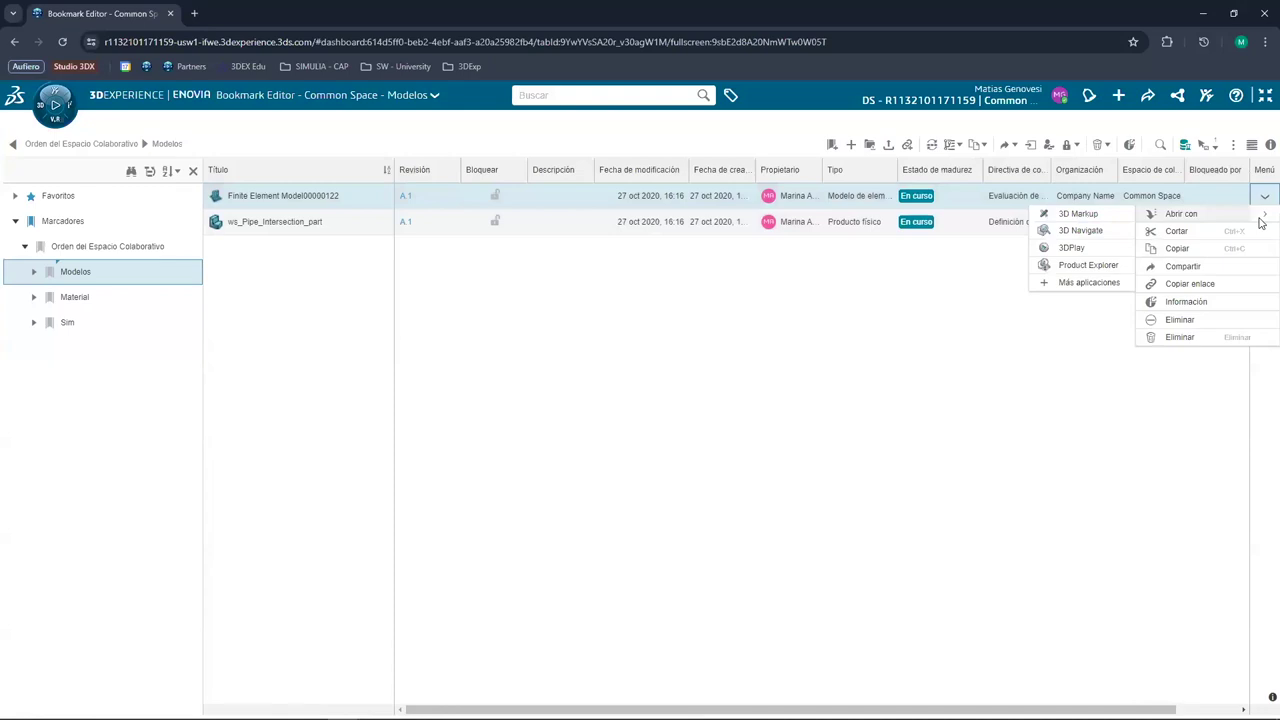
pyautogui.click(1180, 320)
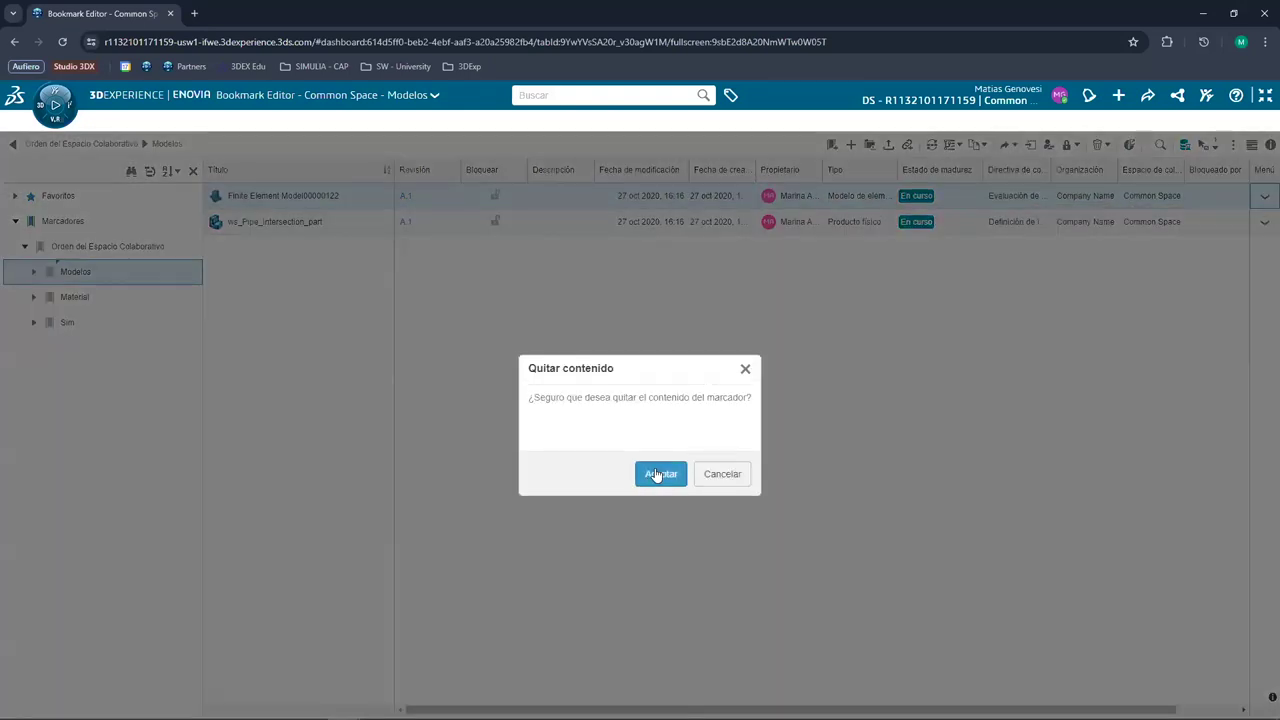
pyautogui.click(659, 474)
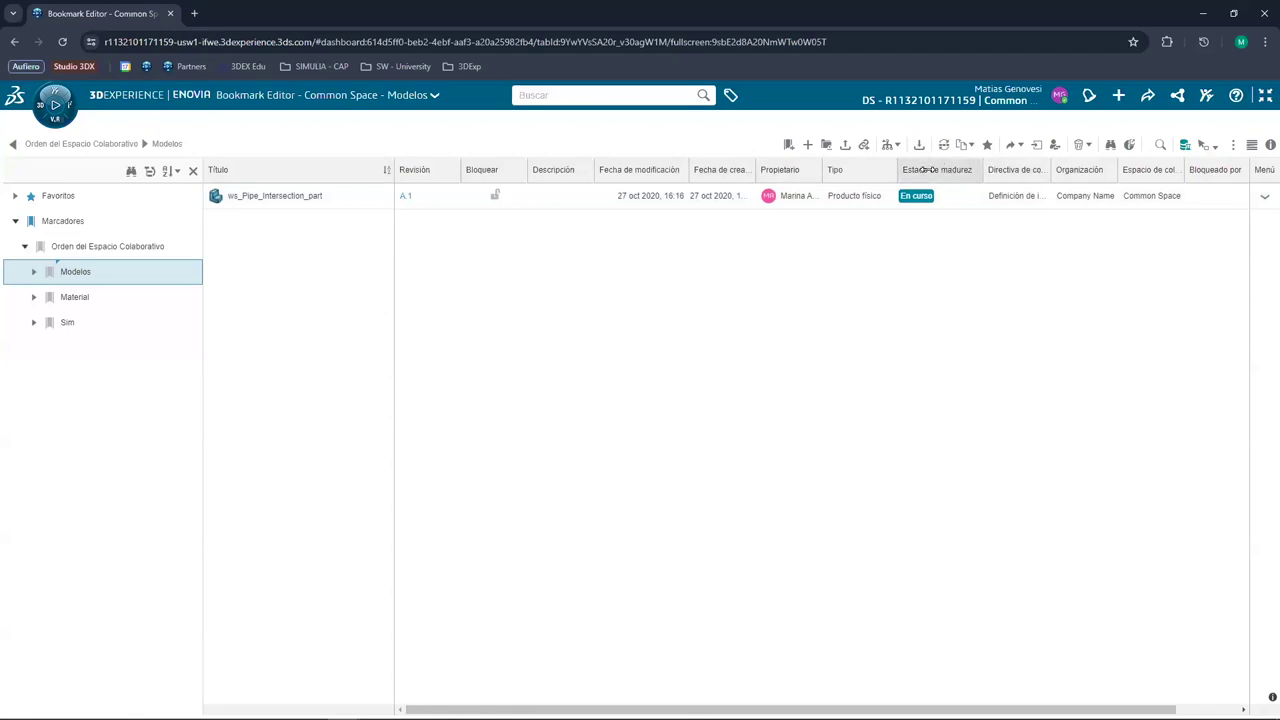
pyautogui.click(1265, 97)
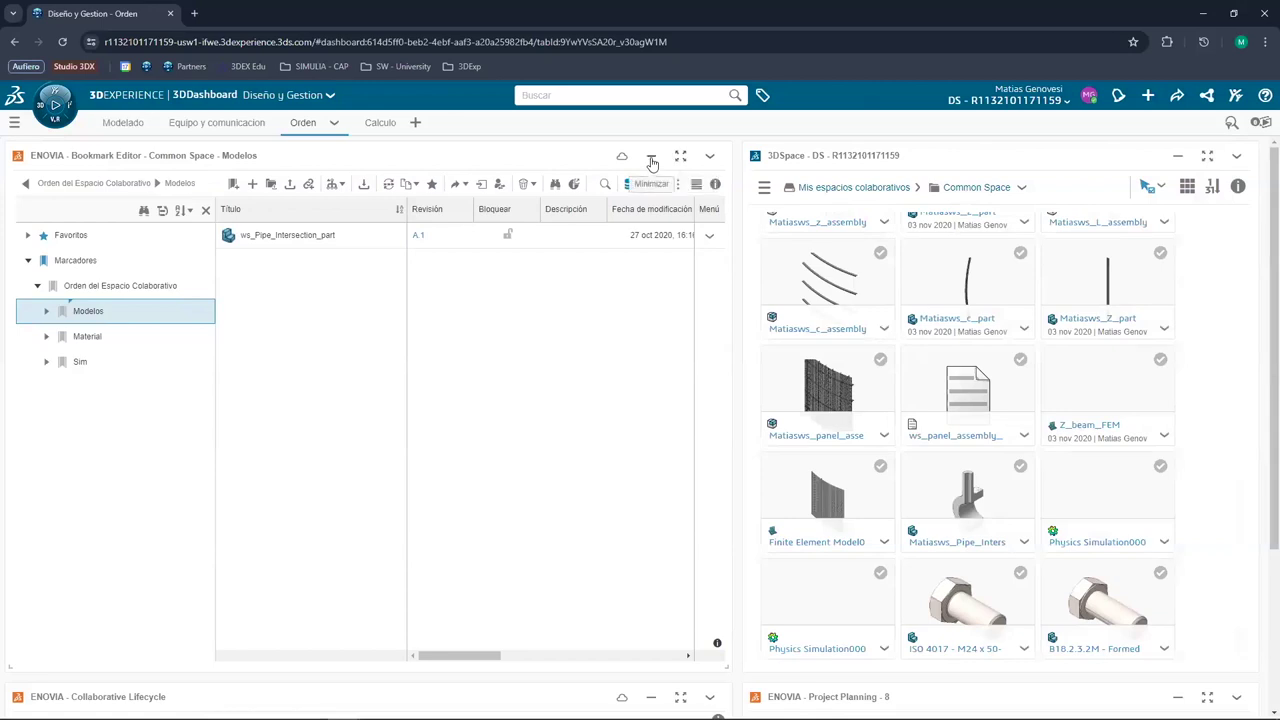
# Minimize the bookmark editor and bring up the Project Planning task board full screen
pyautogui.click(651, 160)
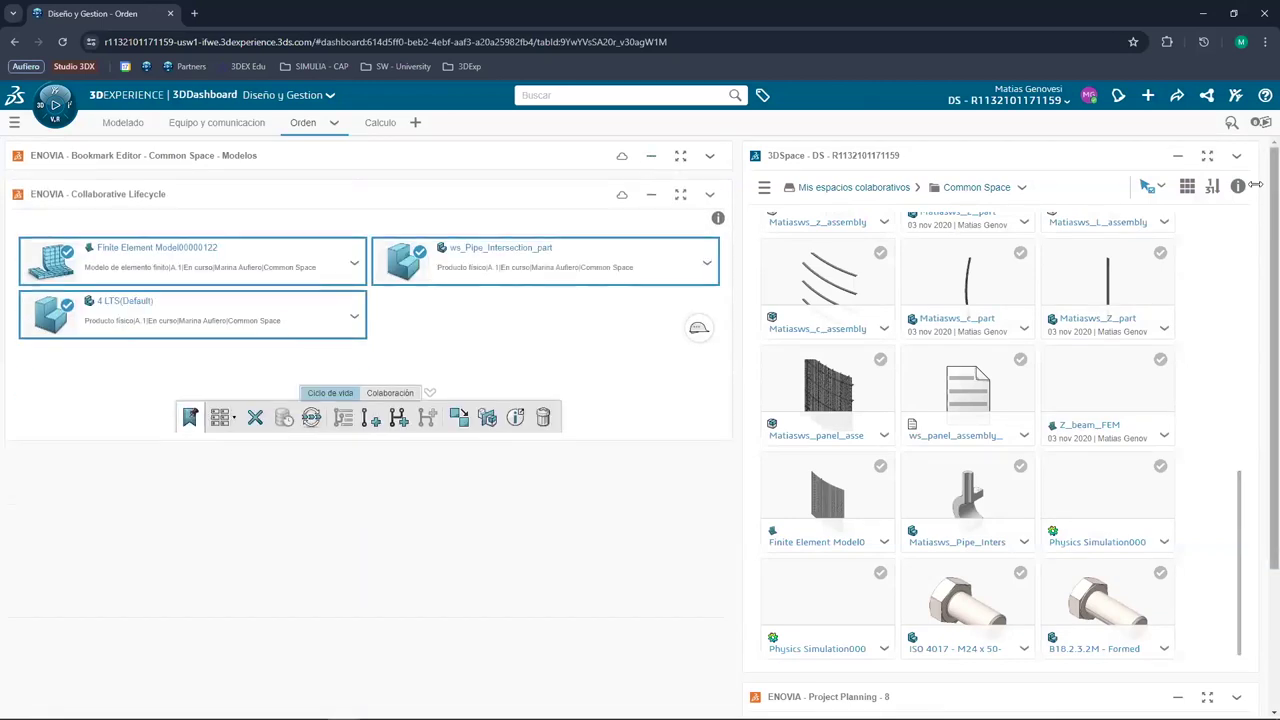
pyautogui.click(1208, 158)
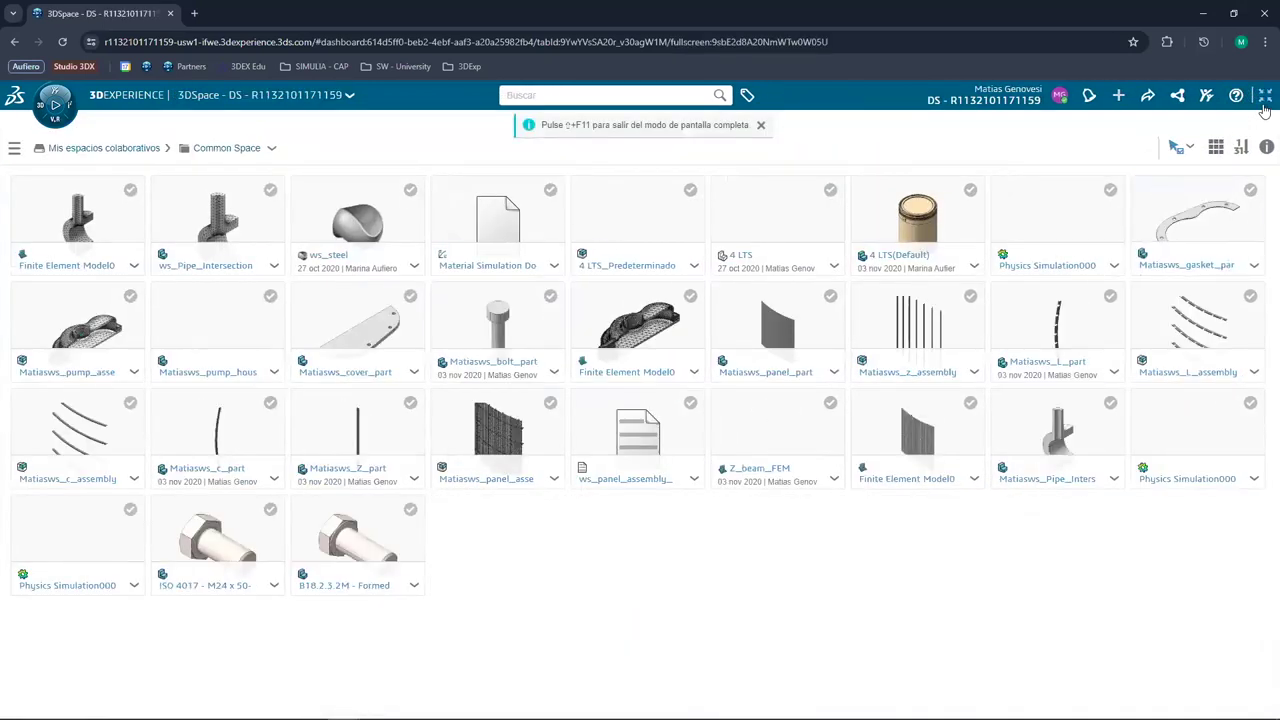
pyautogui.press('Escape')
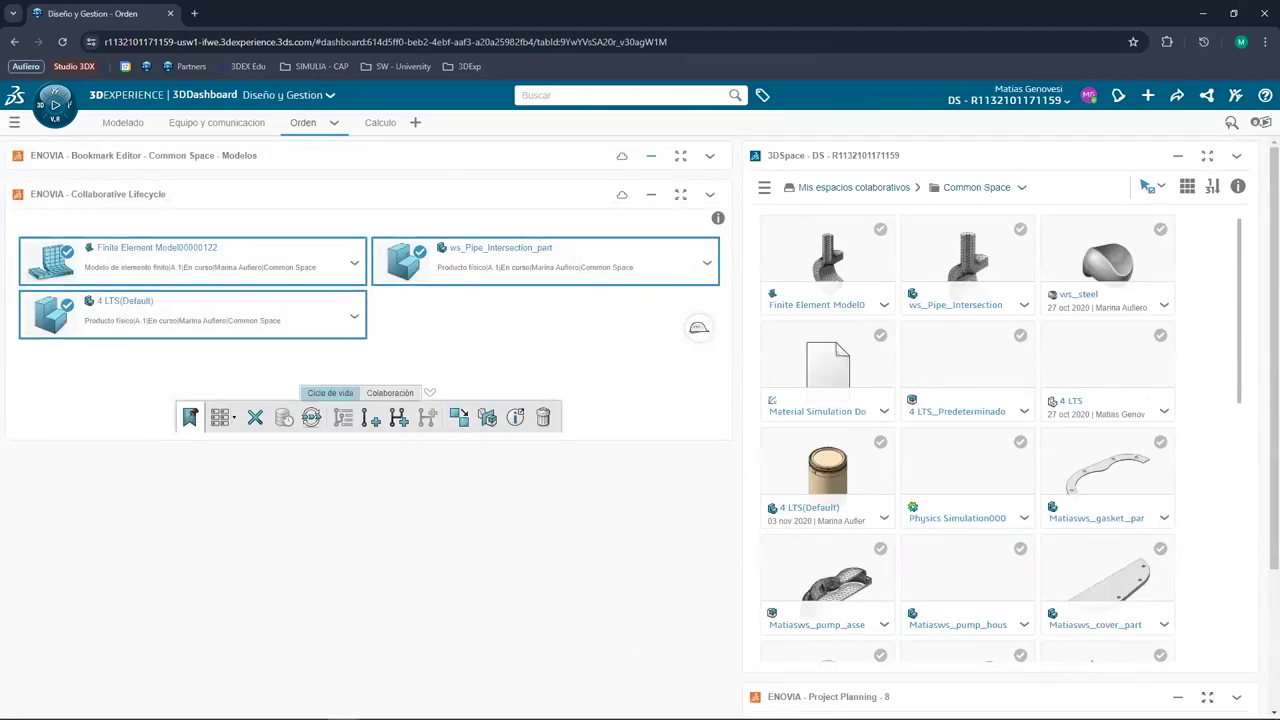
pyautogui.click(1208, 697)
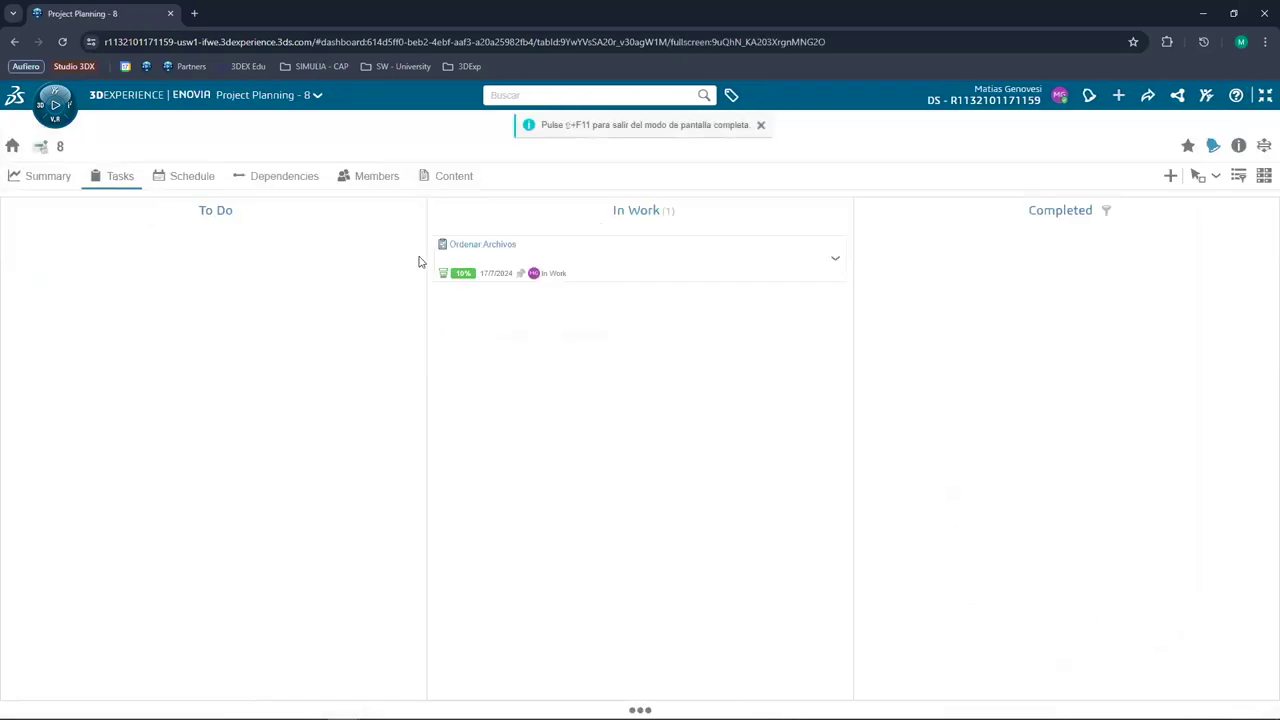
# Move the Ordenar Archivos card into the Completed column at 100%
pyautogui.click(587, 265)
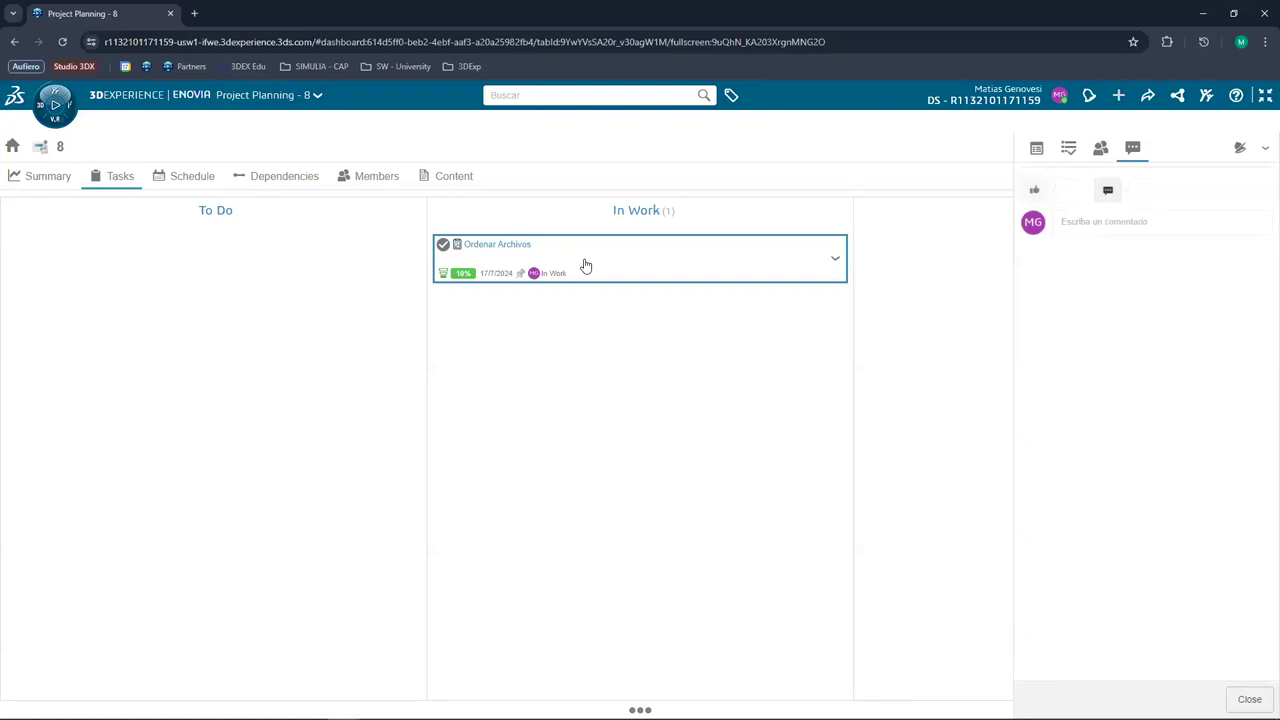
pyautogui.moveTo(600, 260); pyautogui.dragTo(727, 251)
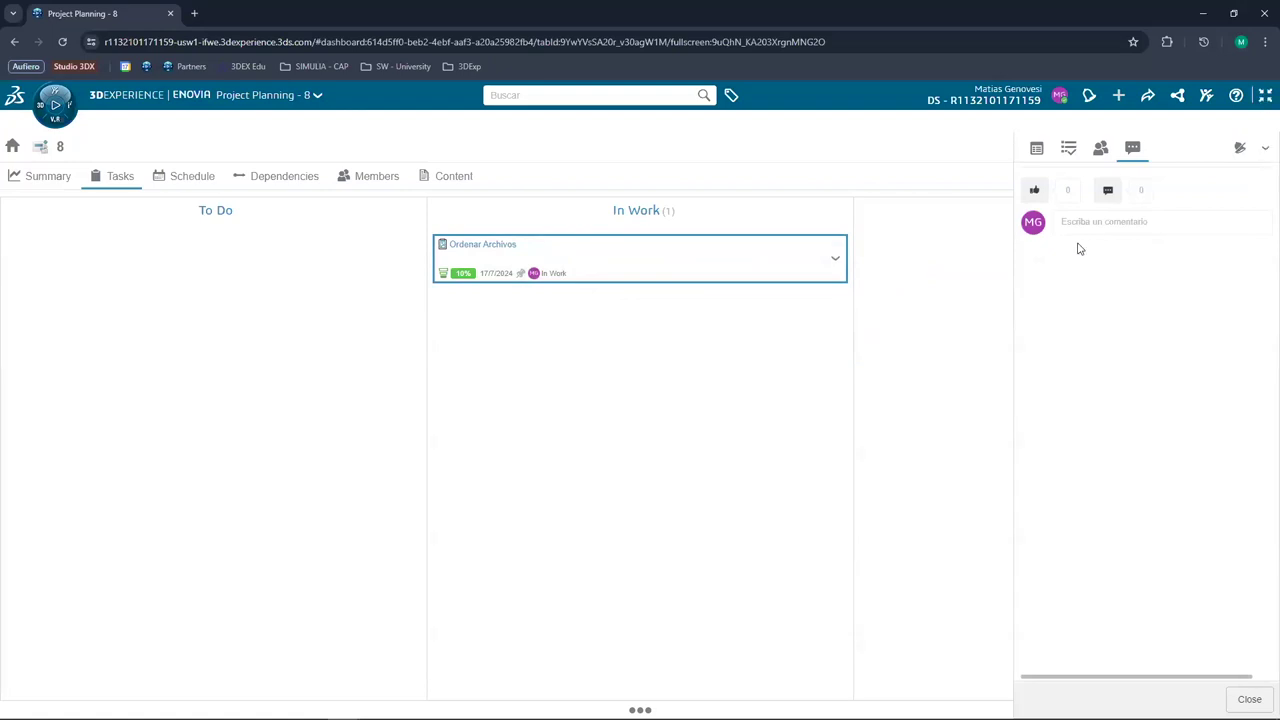
pyautogui.moveTo(557, 270); pyautogui.dragTo(968, 308)
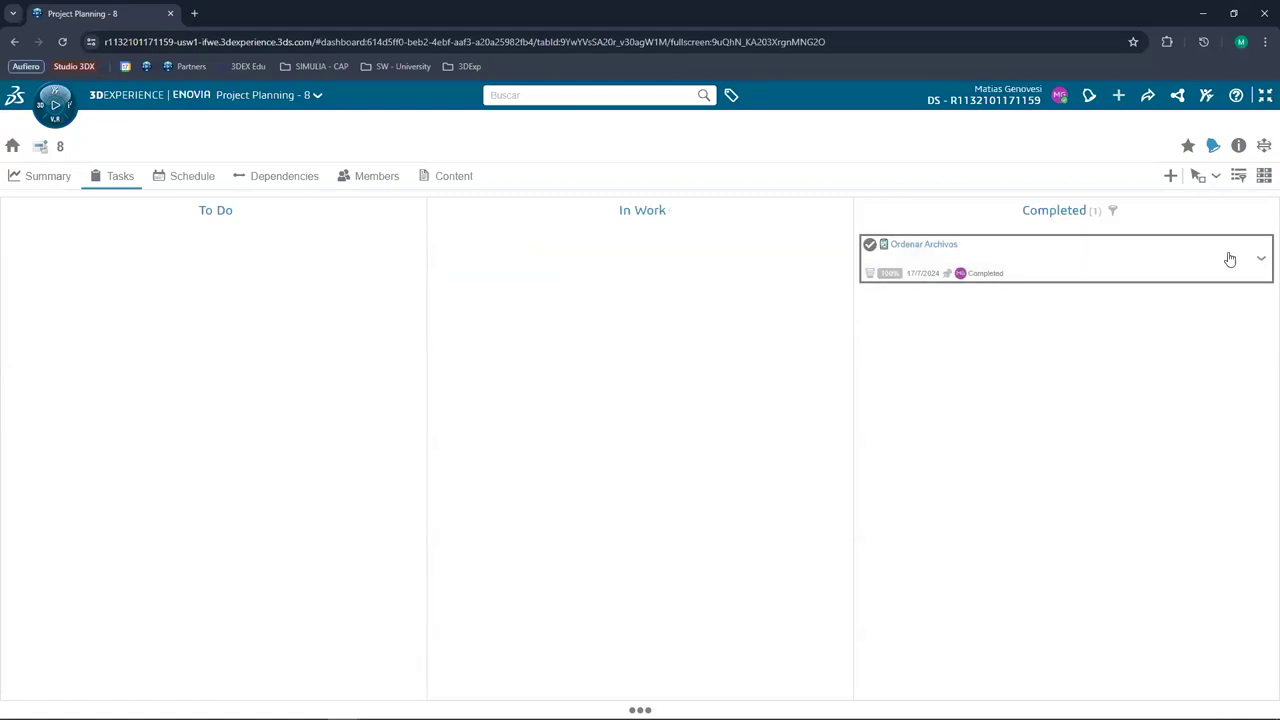
# Open Ordenar Archivos' information panel, review its properties, then close it
pyautogui.click(1262, 259)
pyautogui.click(1239, 273)
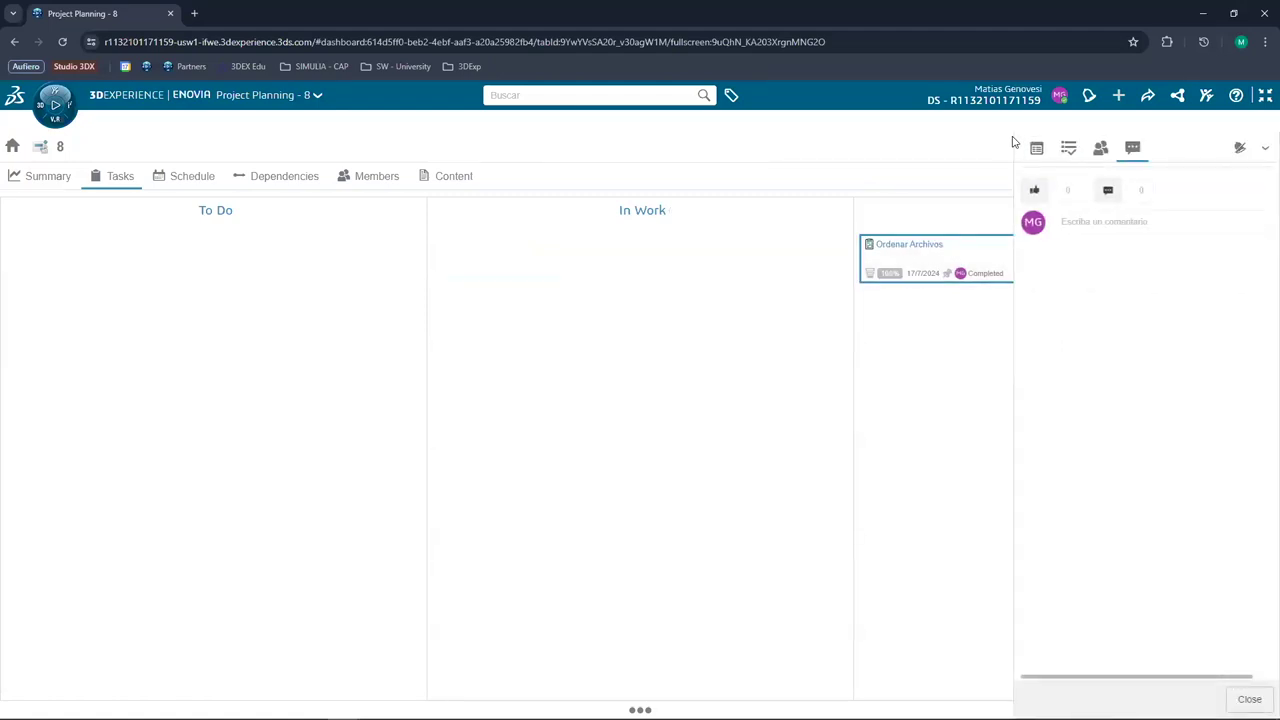
pyautogui.click(1036, 148)
pyautogui.scroll(-3, 1155, 492)
pyautogui.scroll(4, 1155, 492)
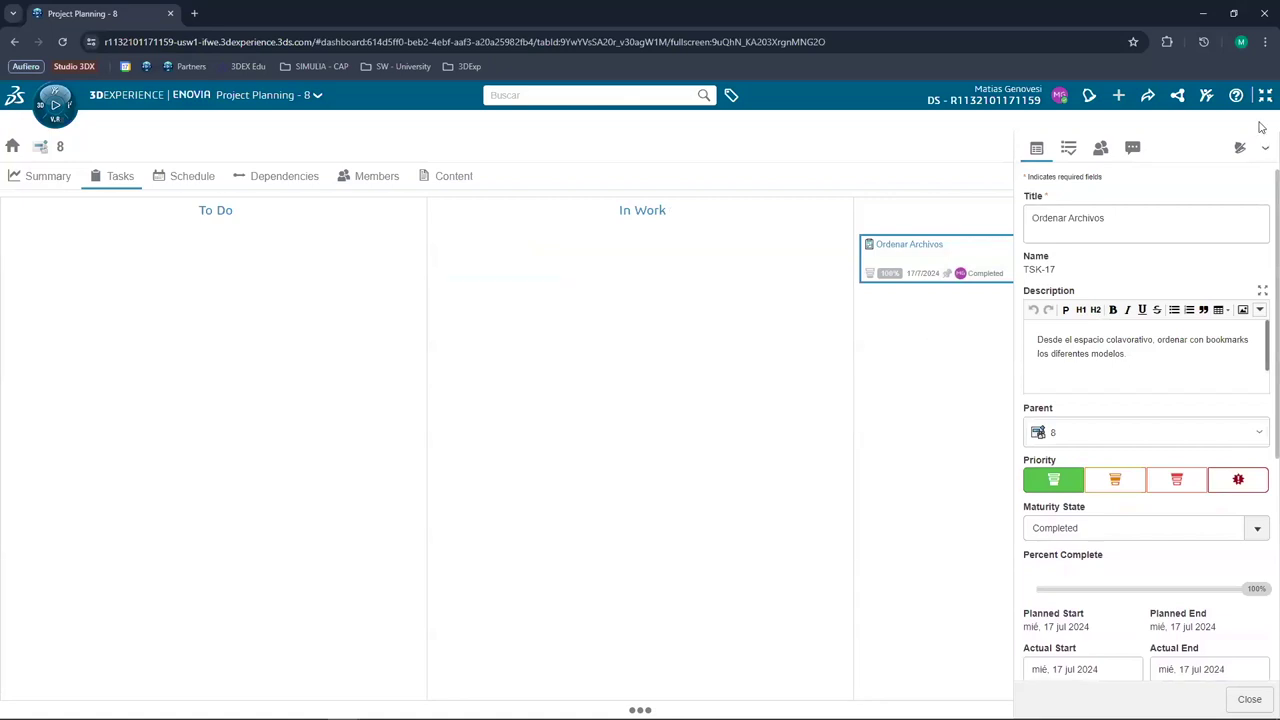
pyautogui.click(1265, 148)
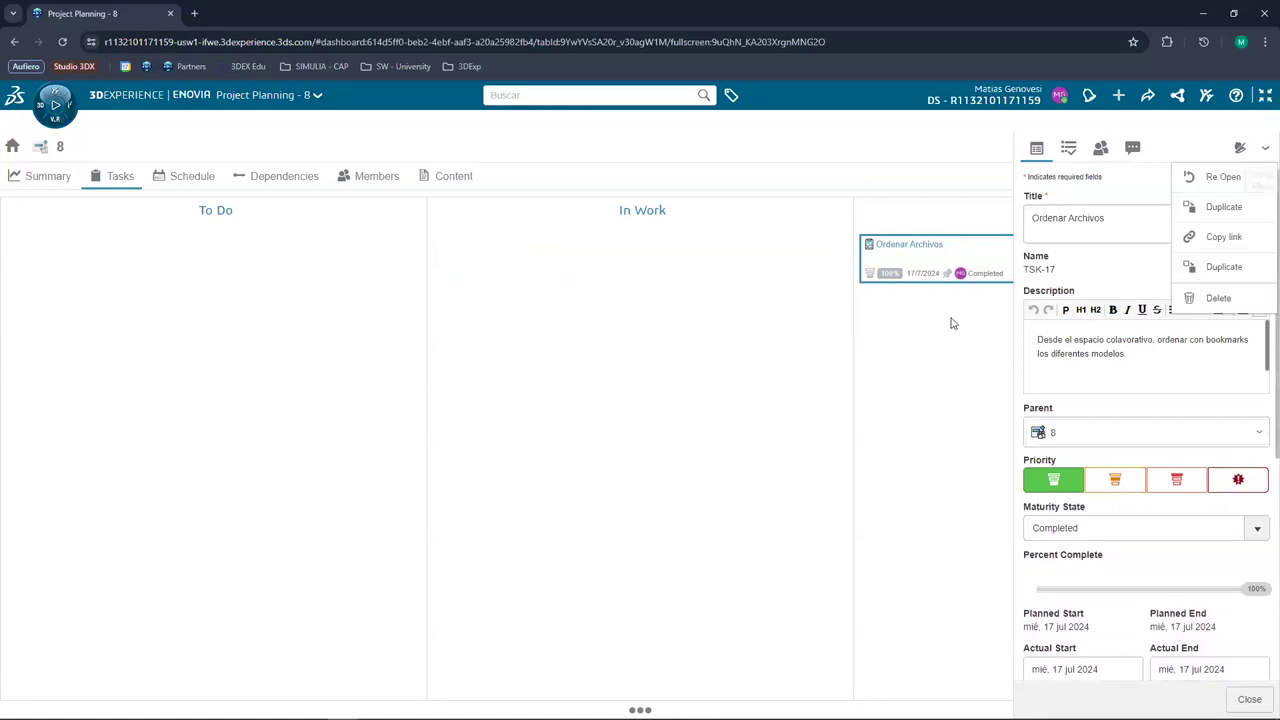
pyautogui.click(986, 263)
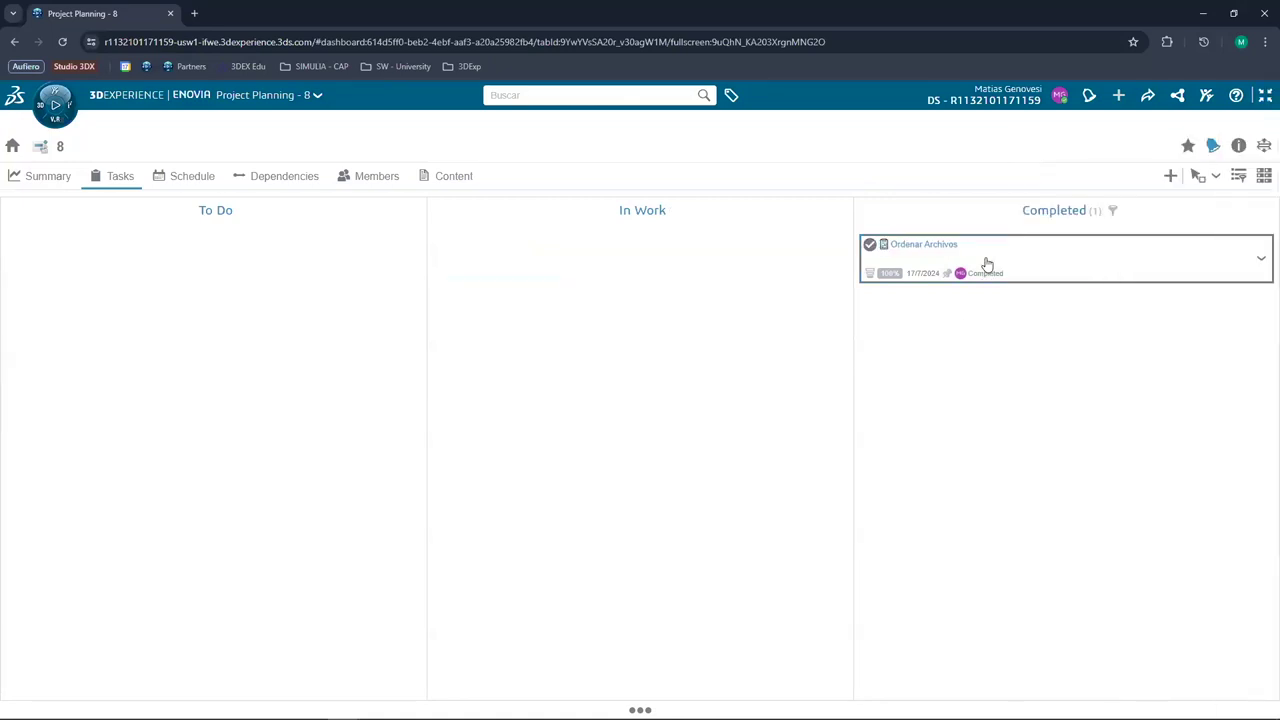
# Check the task's actions list, then show the project Summary dashboard
pyautogui.click(1261, 259)
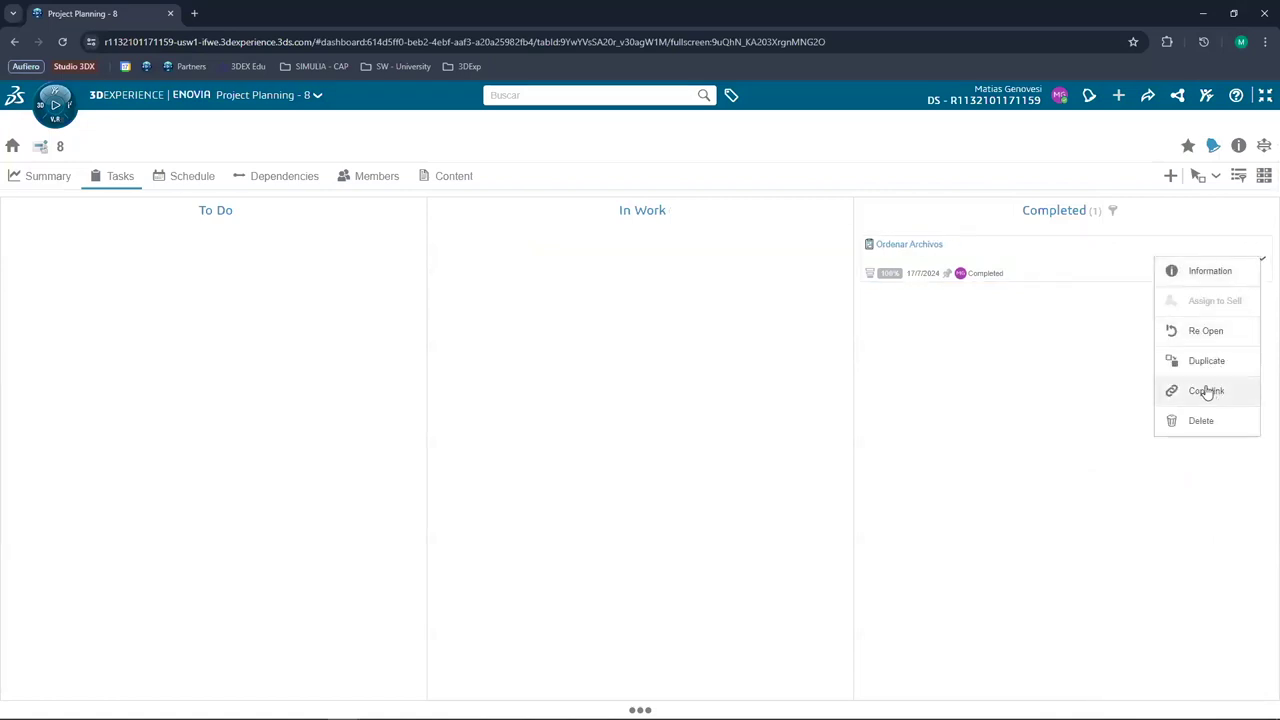
pyautogui.click(939, 427)
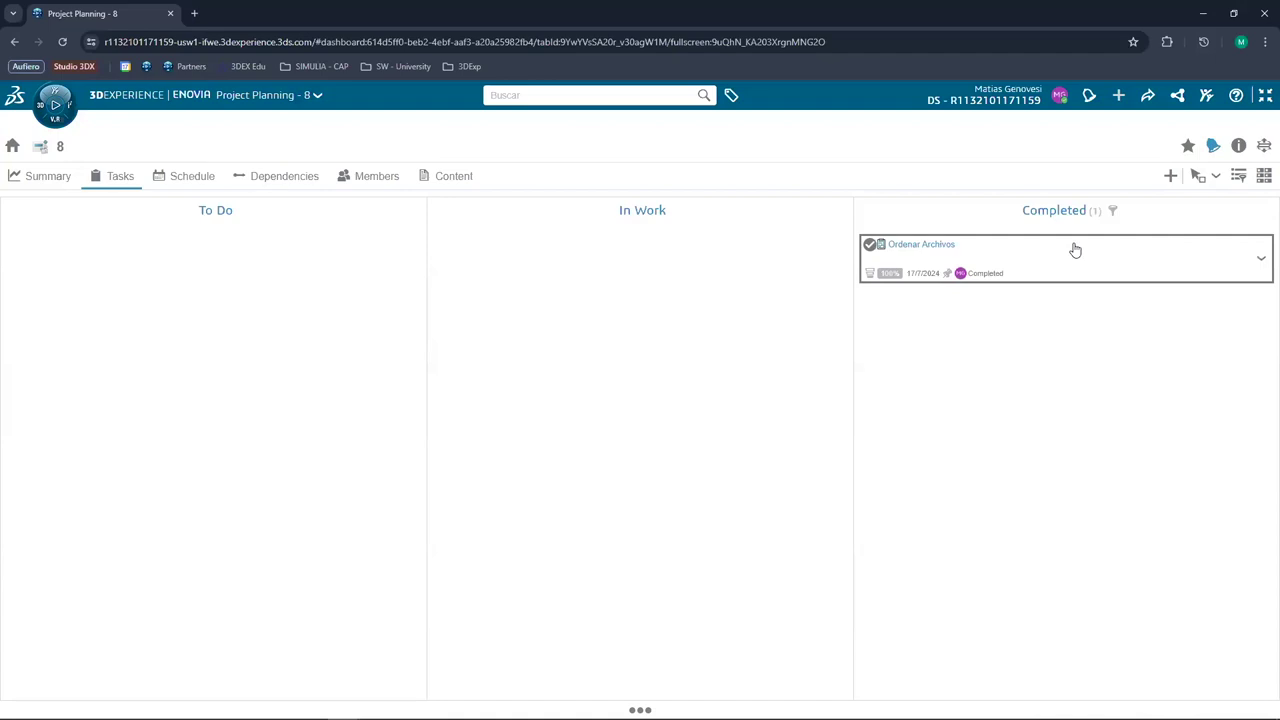
pyautogui.click(64, 180)
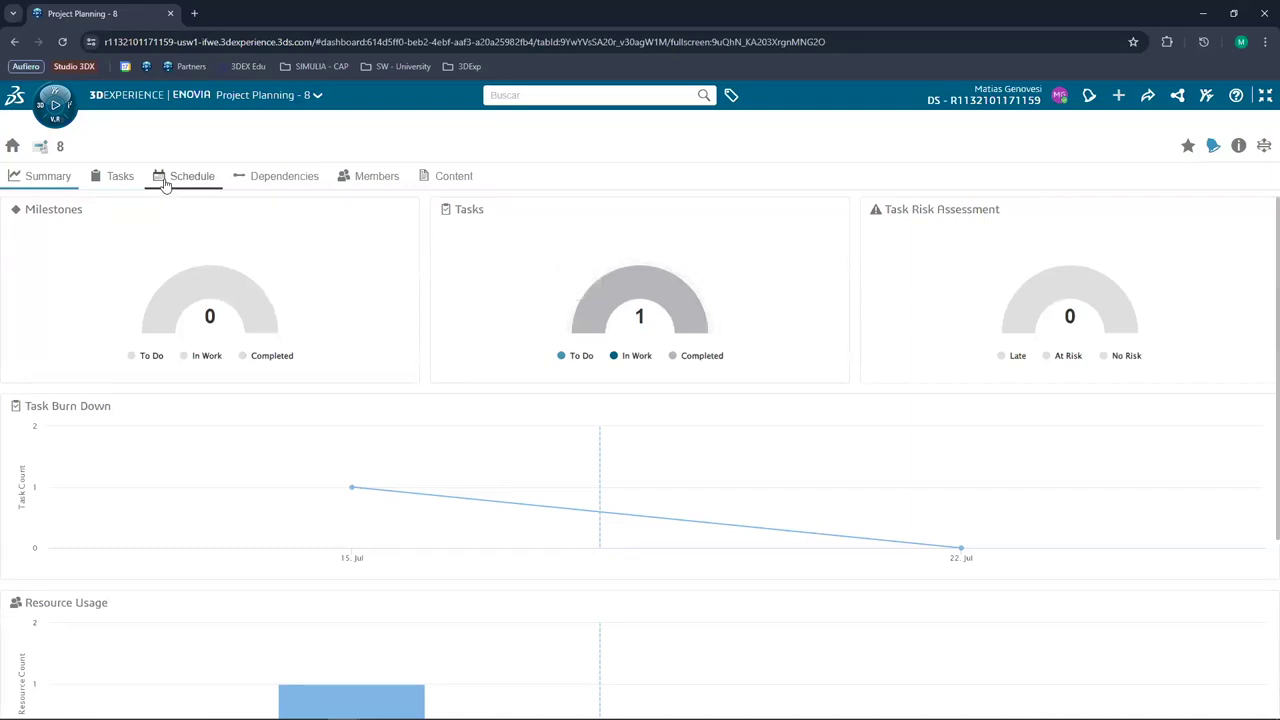
# Return to the project 8 Tasks board
pyautogui.click(122, 177)
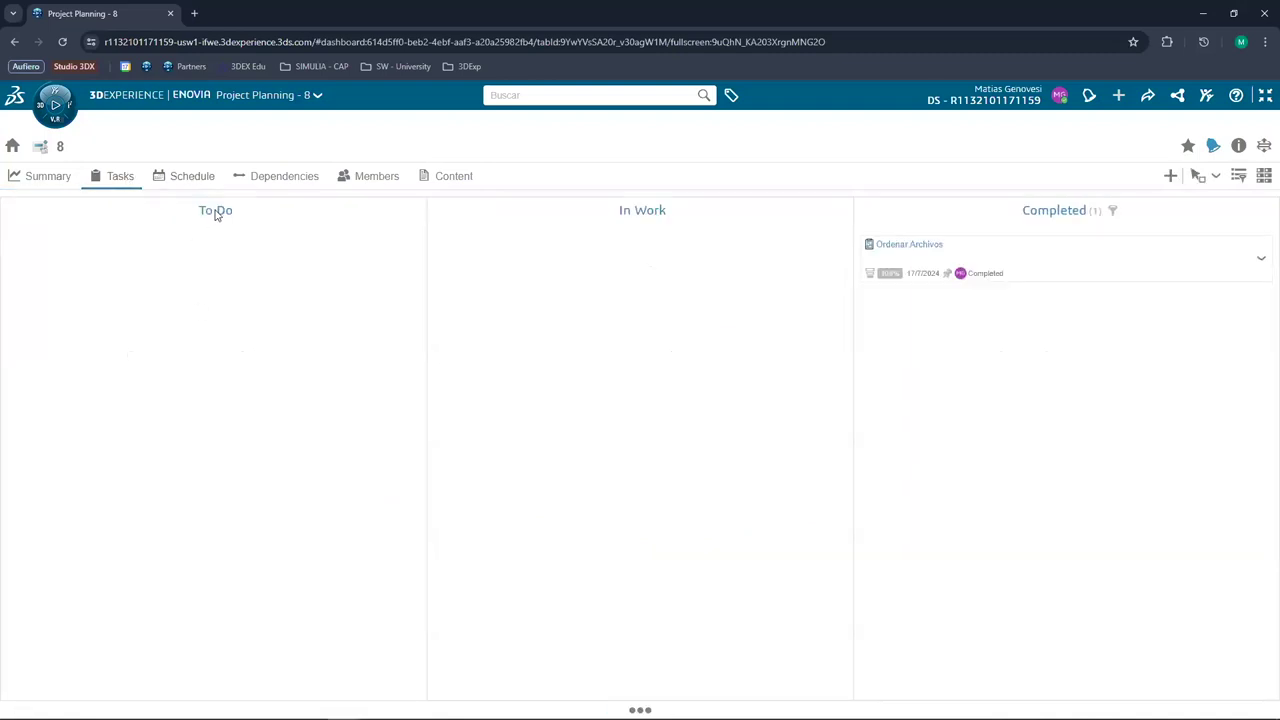
pyautogui.rightClick(284, 290)
pyautogui.click(300, 258)
pyautogui.rightClick(257, 411)
pyautogui.click(209, 229)
# Create a new To Do task titled 'Ejemplo' and view the Summary counting two tasks
pyautogui.click(1171, 176)
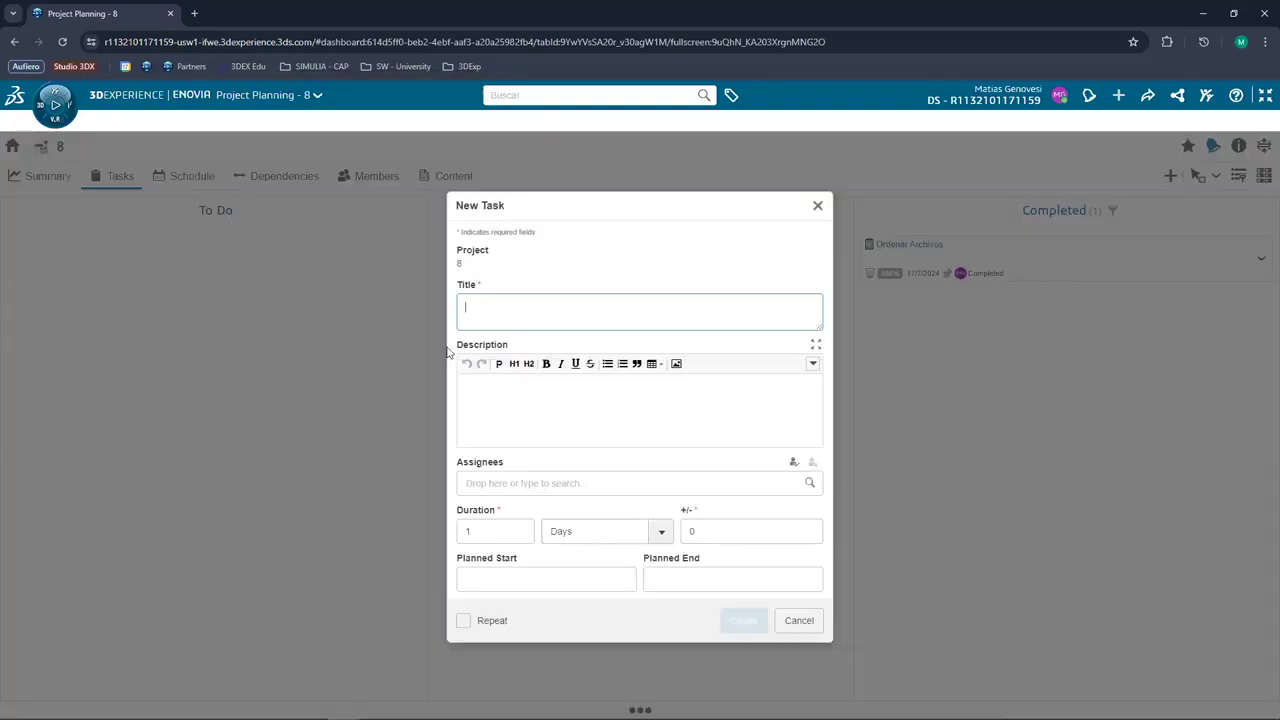
pyautogui.write('Ejemplo')
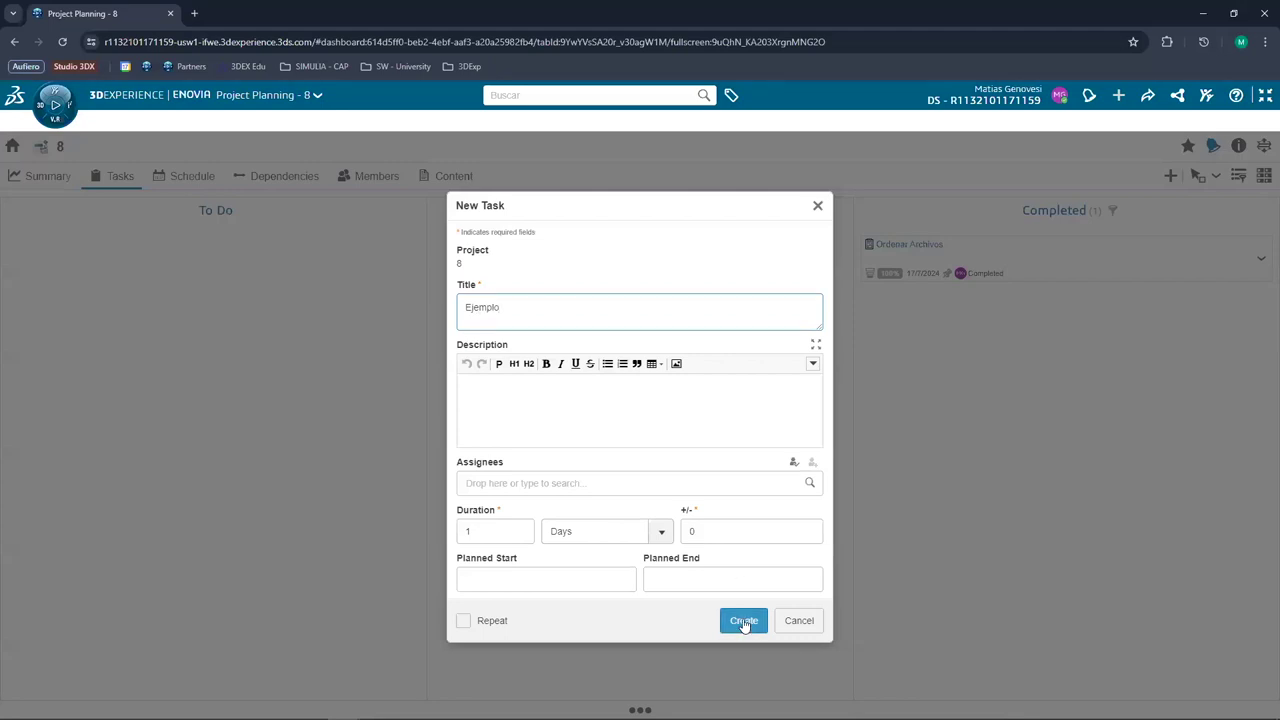
pyautogui.click(743, 620)
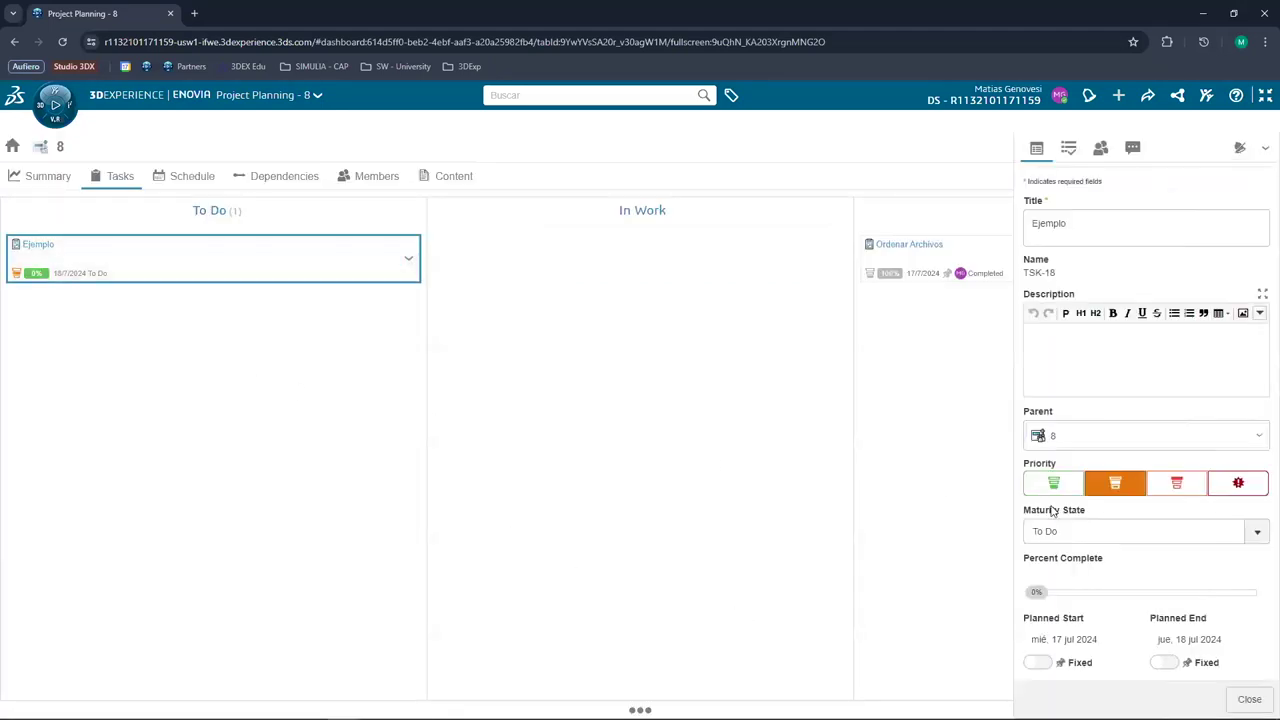
pyautogui.click(30, 178)
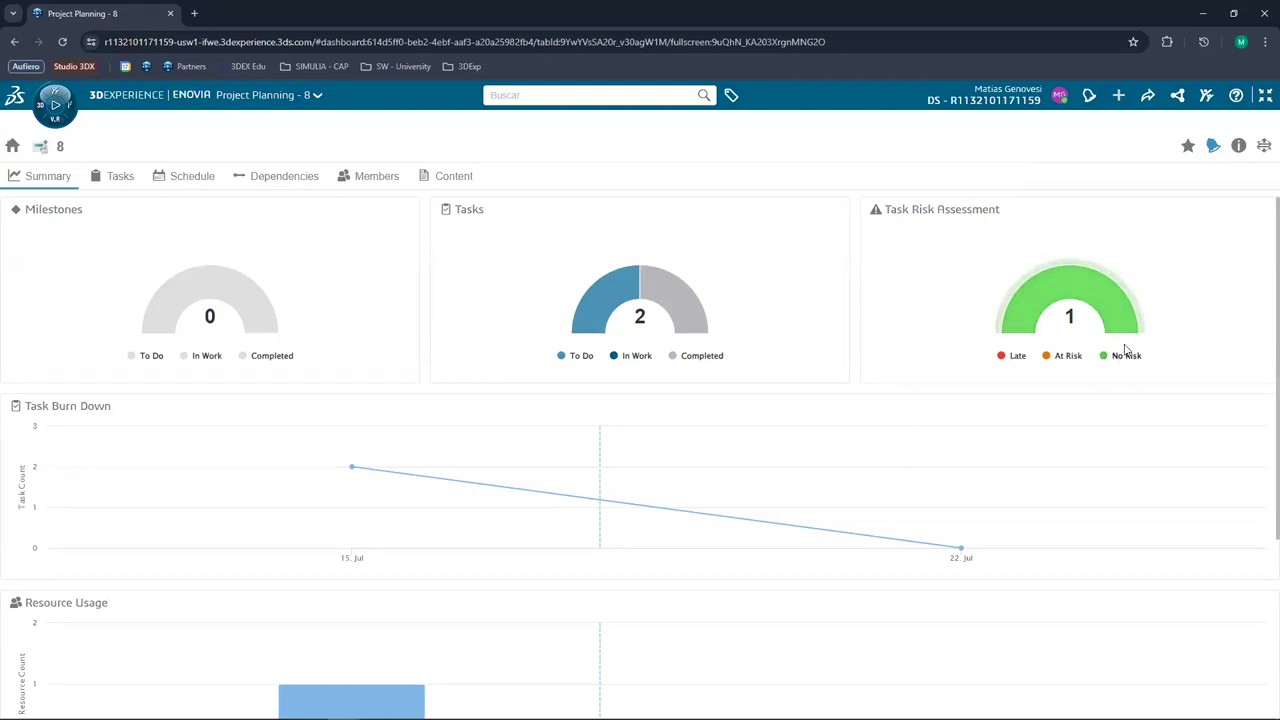
# Review the Summary charts, then show project 8's Schedule listing Ordenar Archivos and Ejemplo
pyautogui.scroll(-1, 1046, 334)
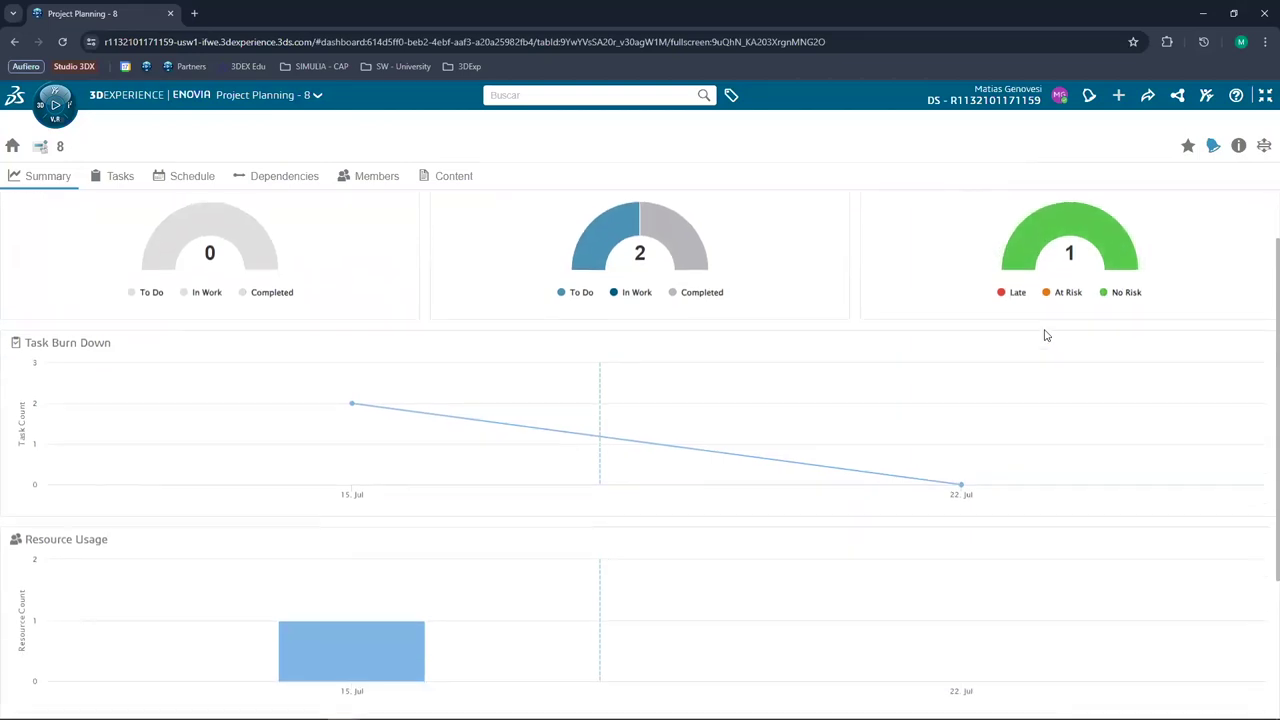
pyautogui.scroll(1, 1051, 329)
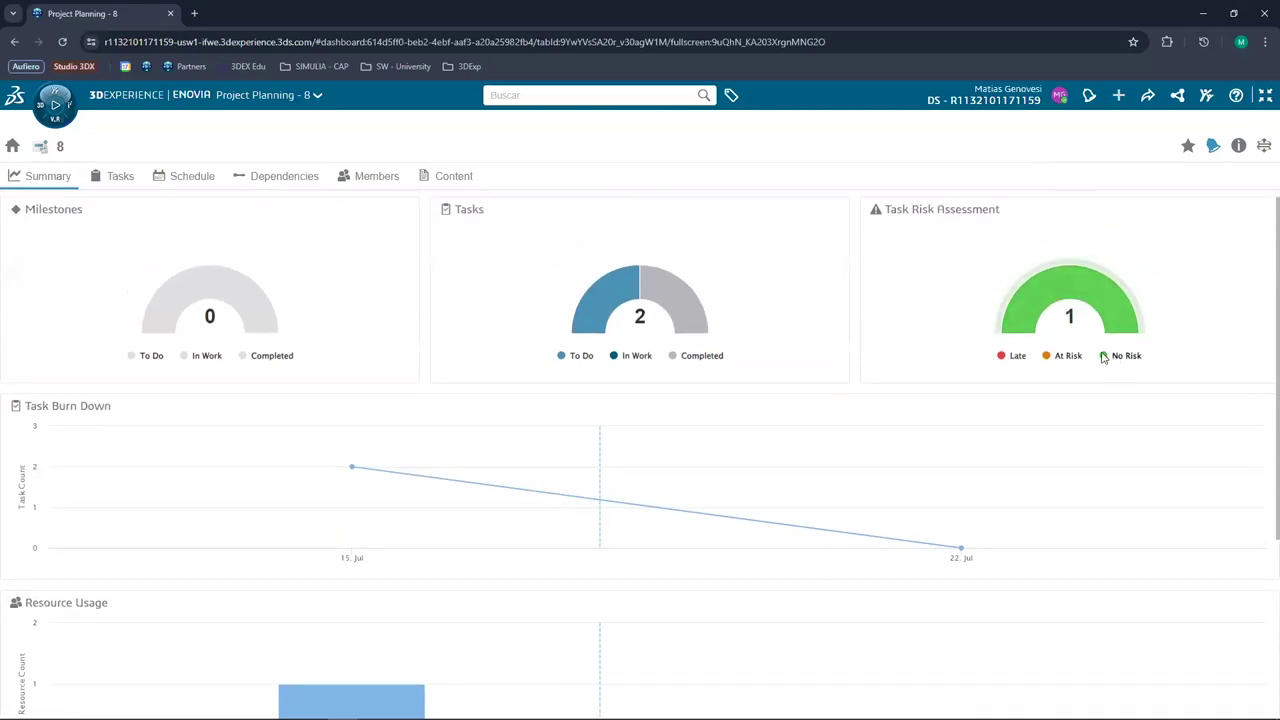
pyautogui.scroll(-3, 1097, 351)
pyautogui.scroll(2, 1091, 349)
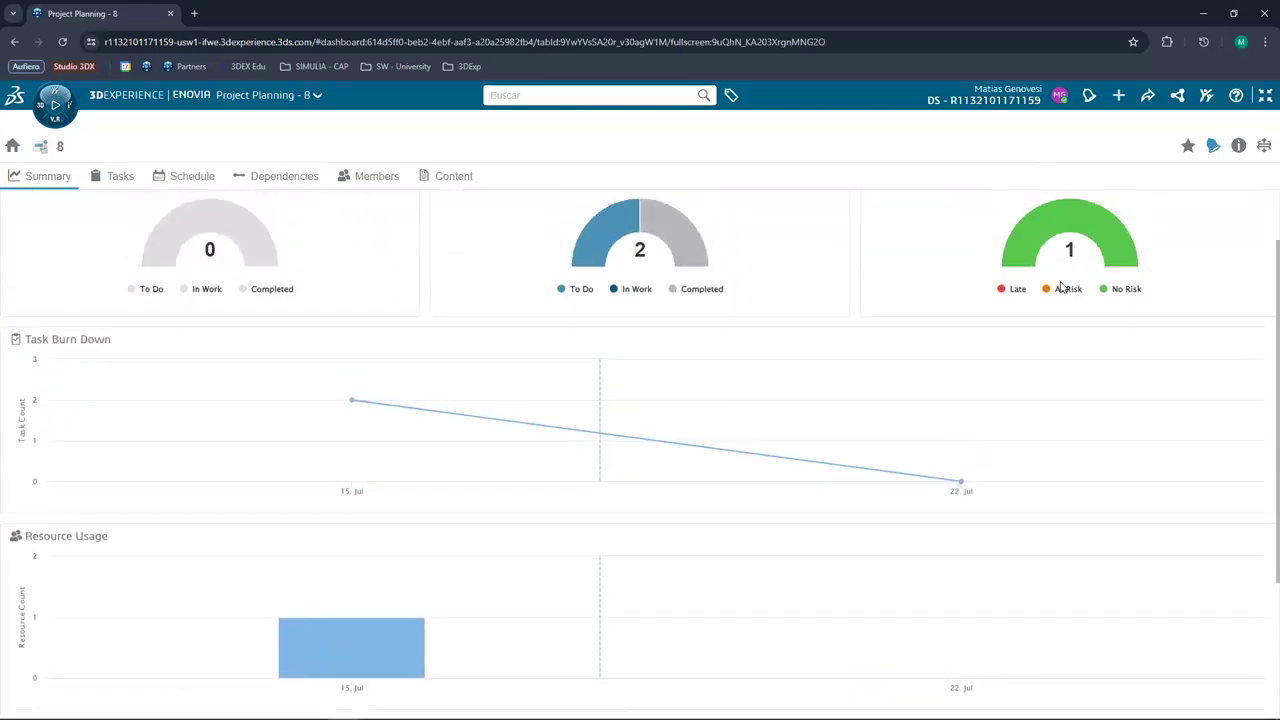
pyautogui.scroll(-3, 990, 325)
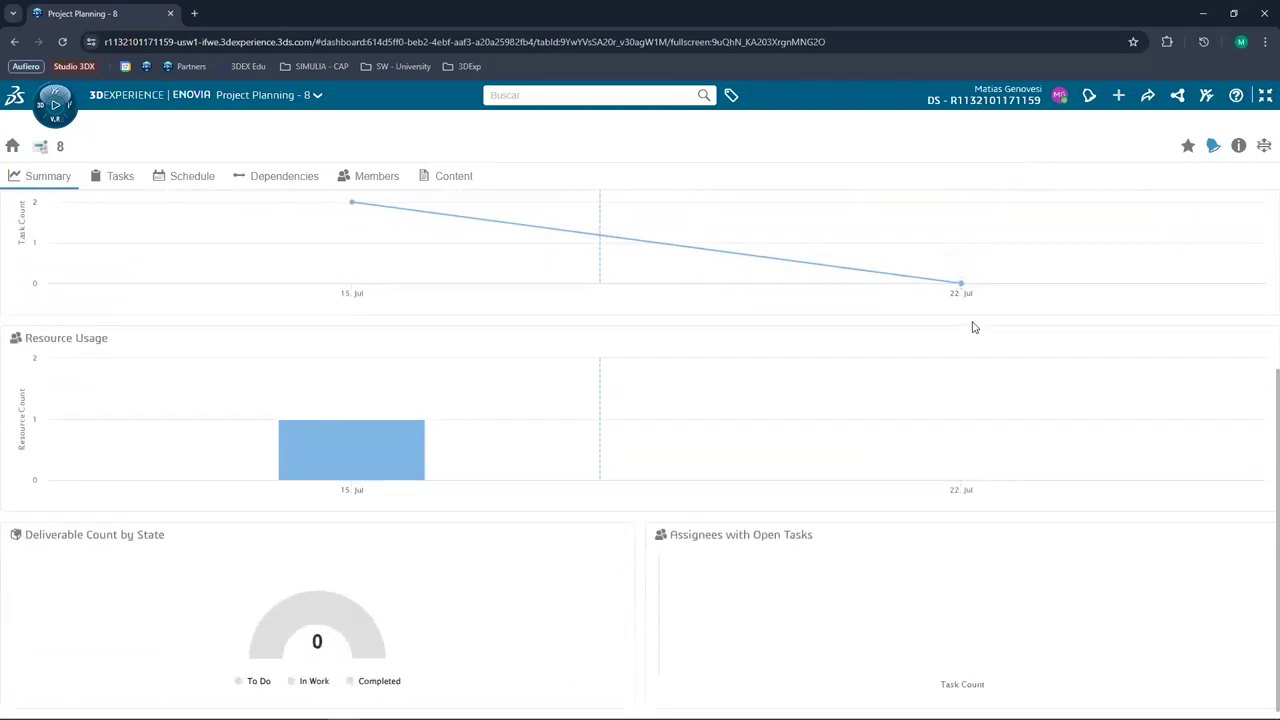
pyautogui.scroll(2, 123, 303)
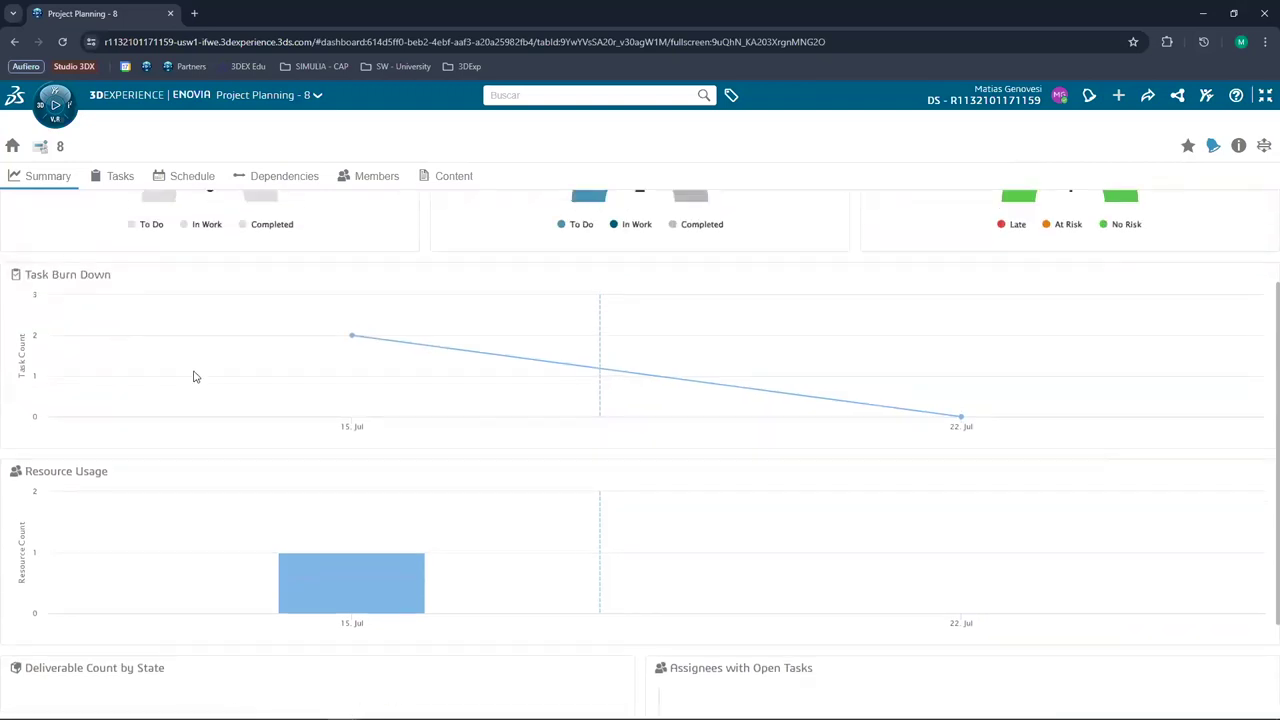
pyautogui.scroll(-1, 366, 529)
pyautogui.scroll(-1, 300, 600)
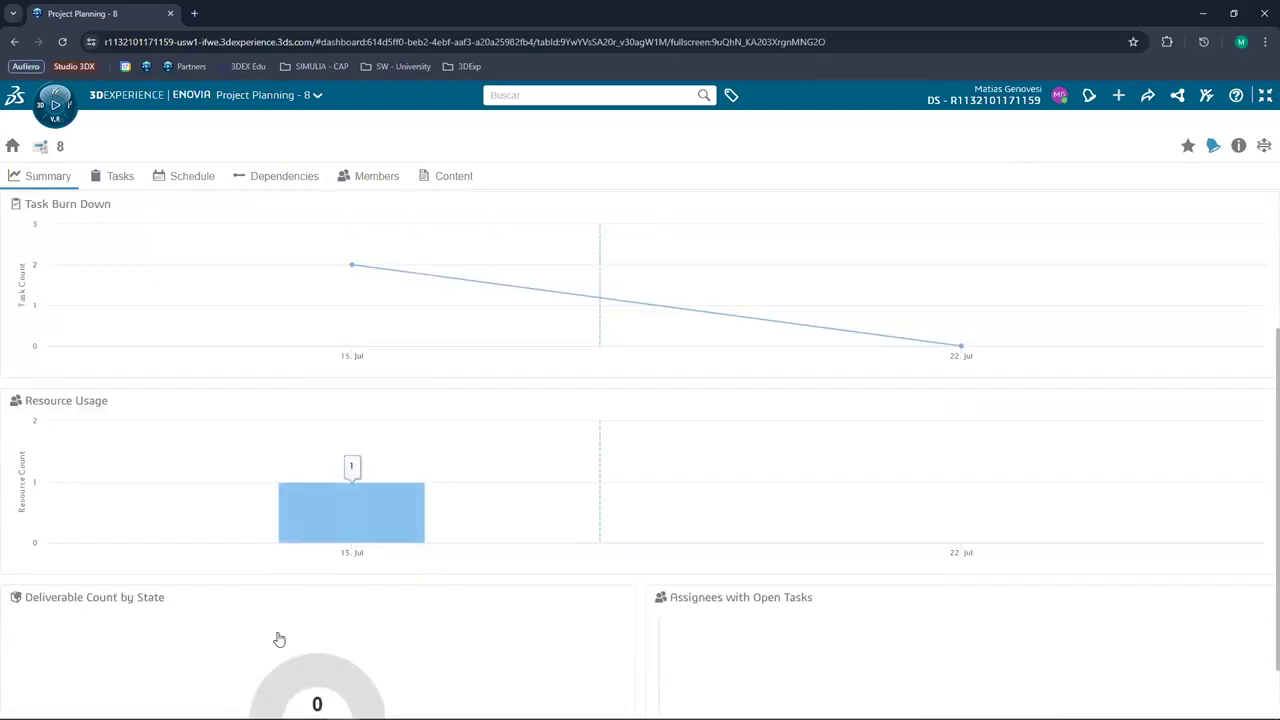
pyautogui.scroll(2, 578, 606)
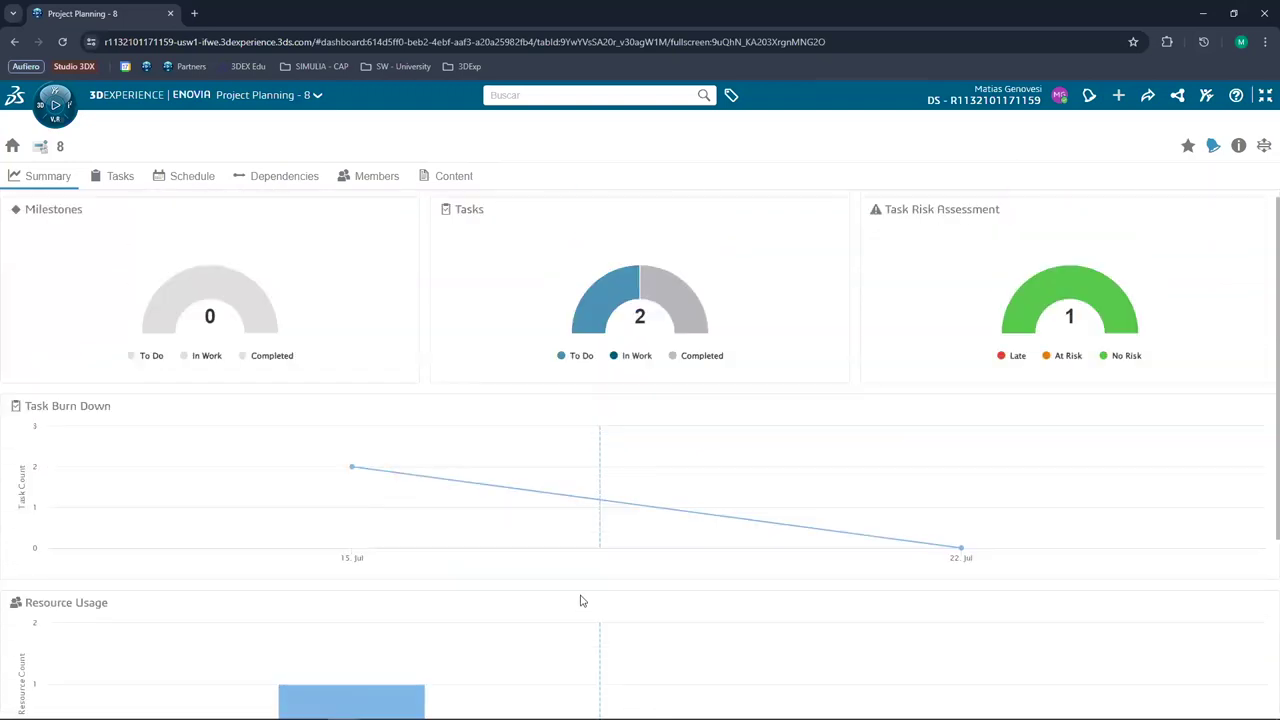
pyautogui.click(188, 182)
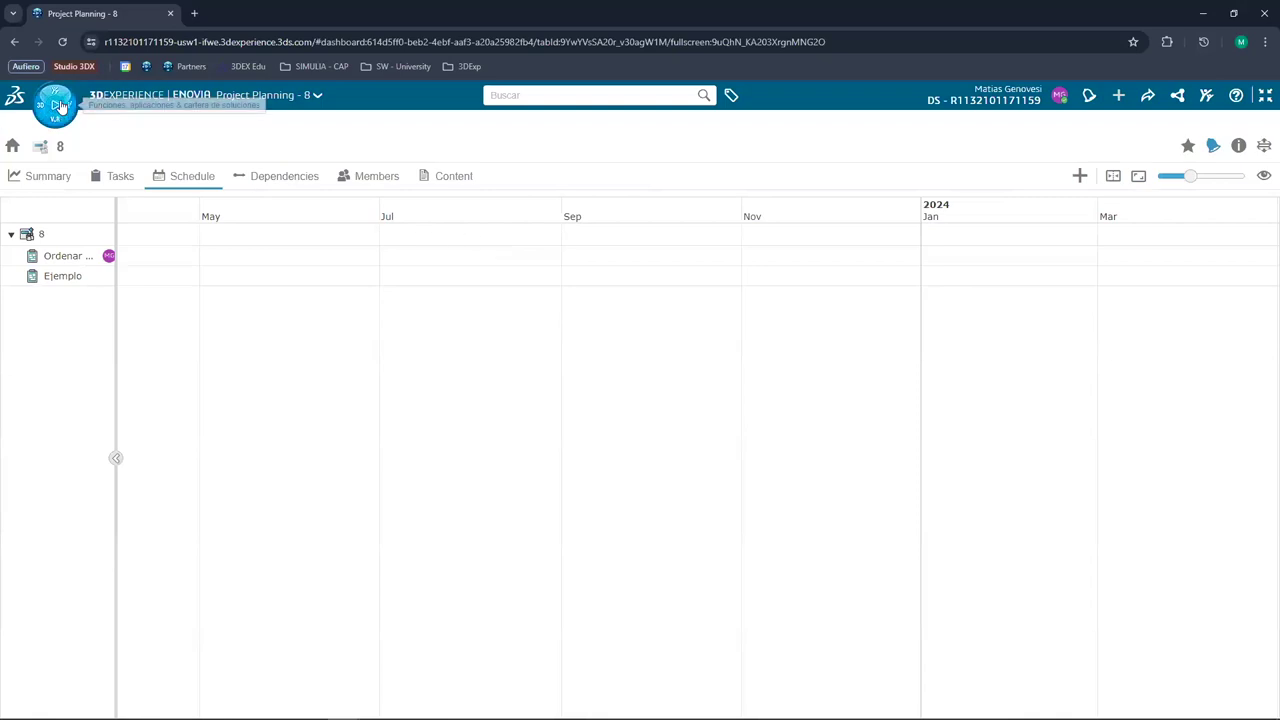
# Leave fullscreen and collapse the 3DSpace widget on the Orden dashboard tab
pyautogui.click(1264, 97)
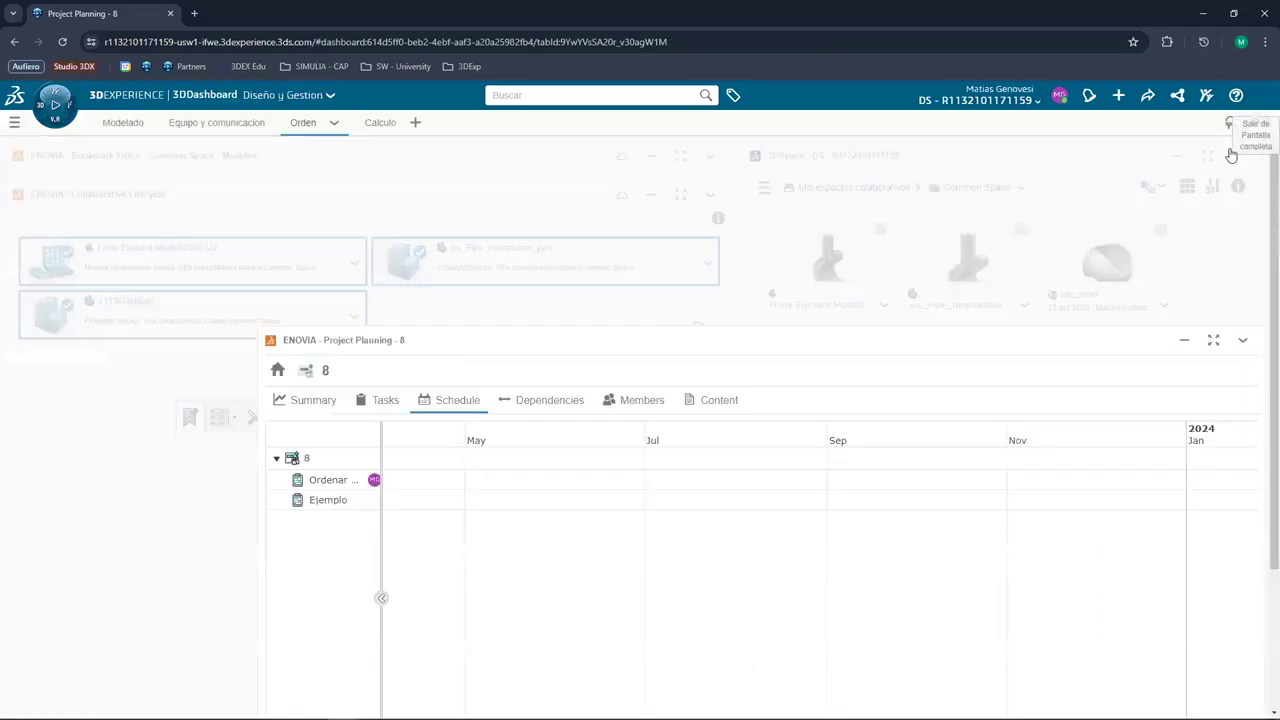
pyautogui.click(1208, 157)
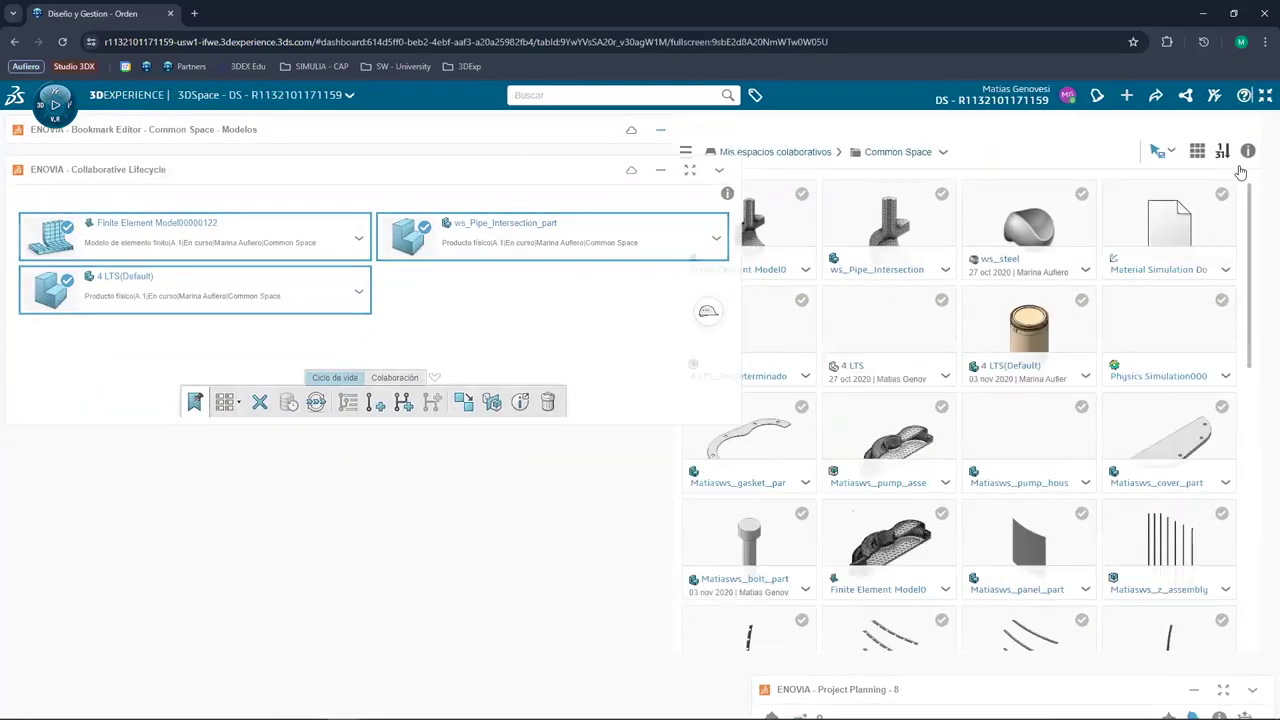
pyautogui.click(1264, 97)
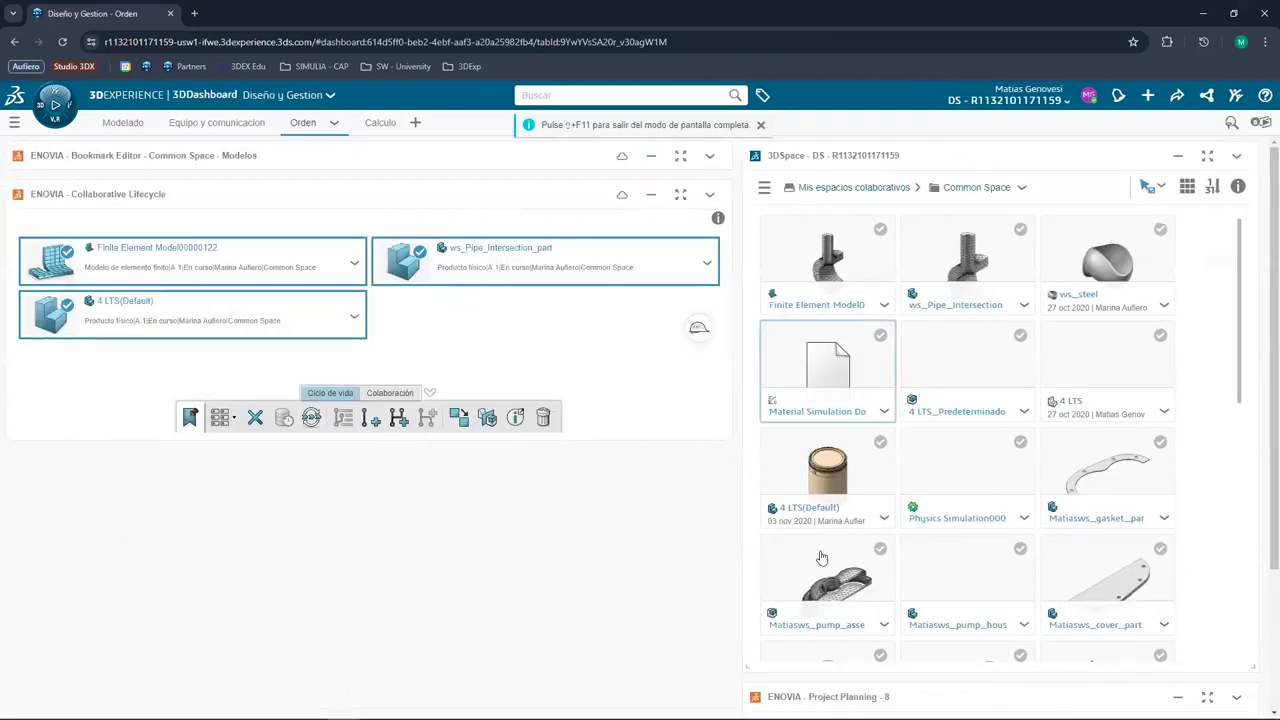
pyautogui.click(1178, 156)
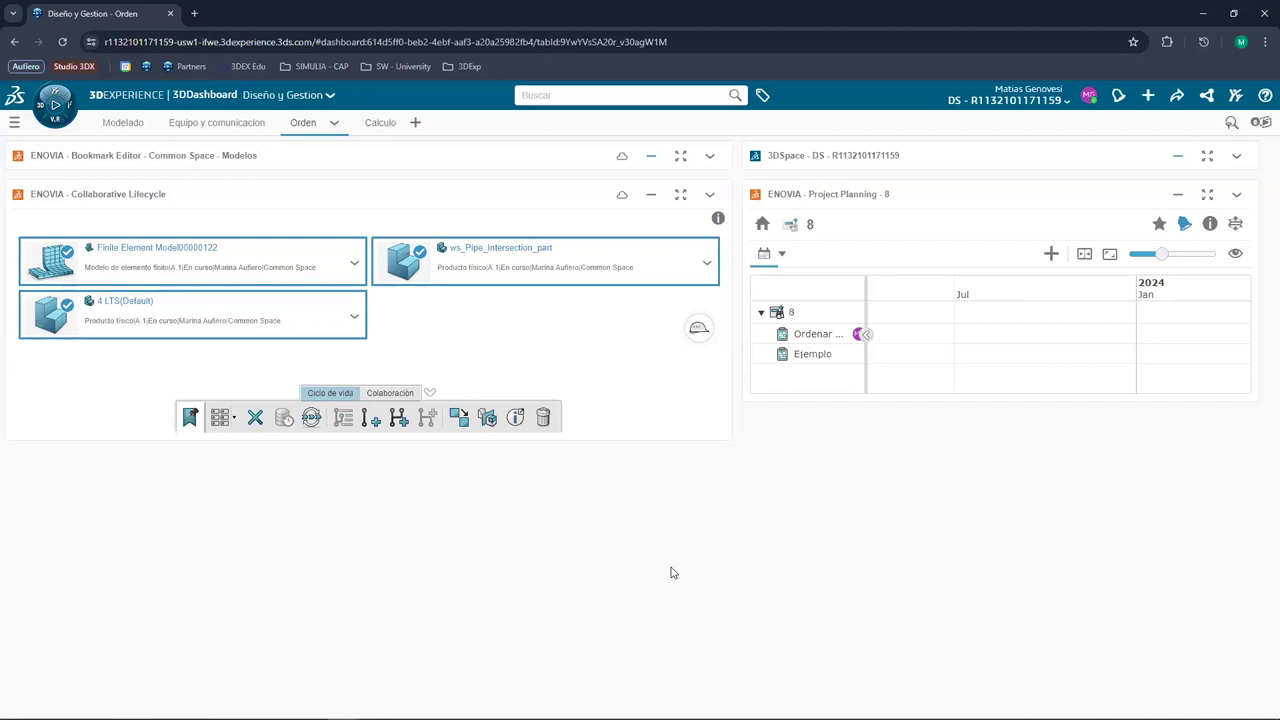
# Switch to the SOLIDWORKS 2024 webinar slideshow on the FIN / PREGUNTAS slide
pyautogui.hotkey('alt', 'Tab')
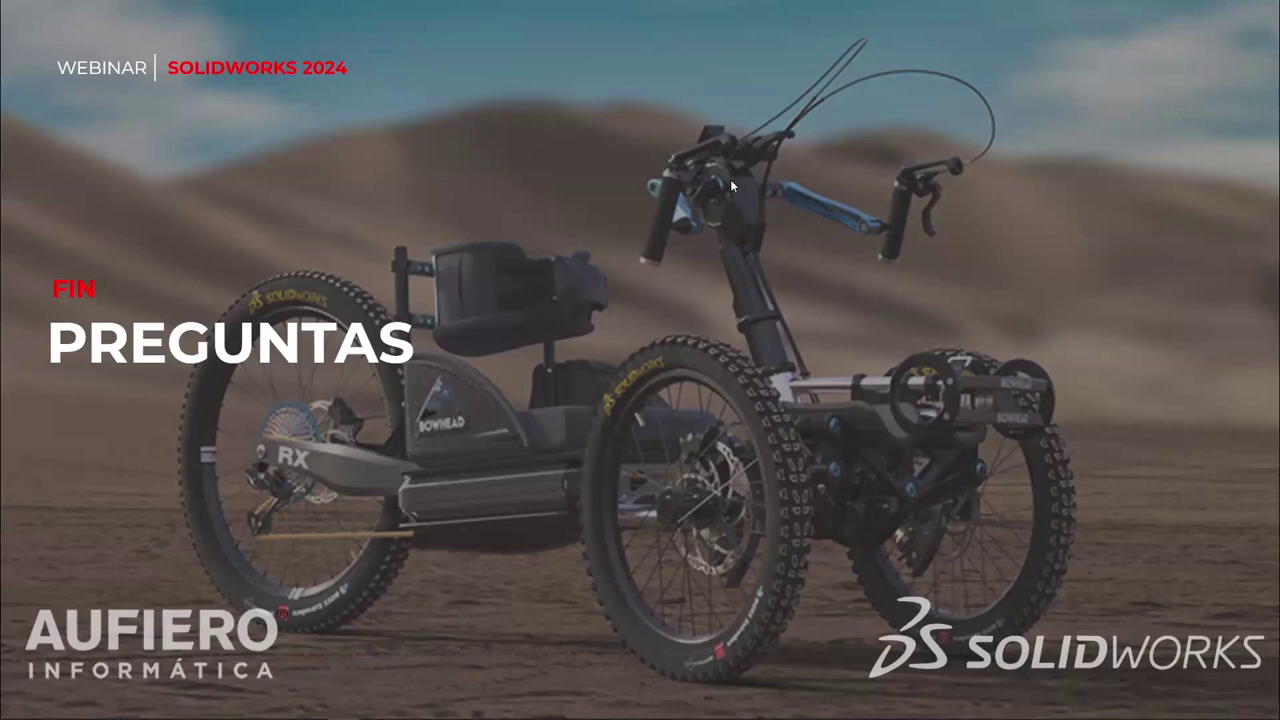
# Advance the slideshow to the CONTACTO slide
pyautogui.click(746, 214)
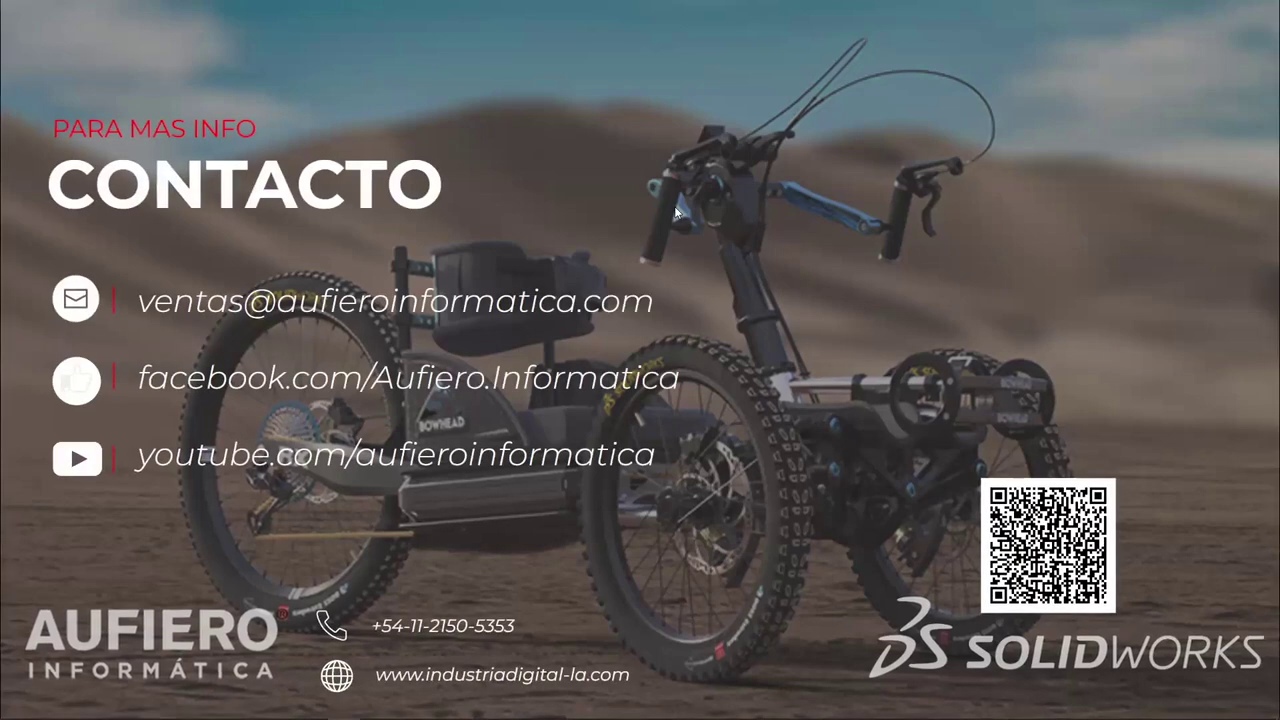